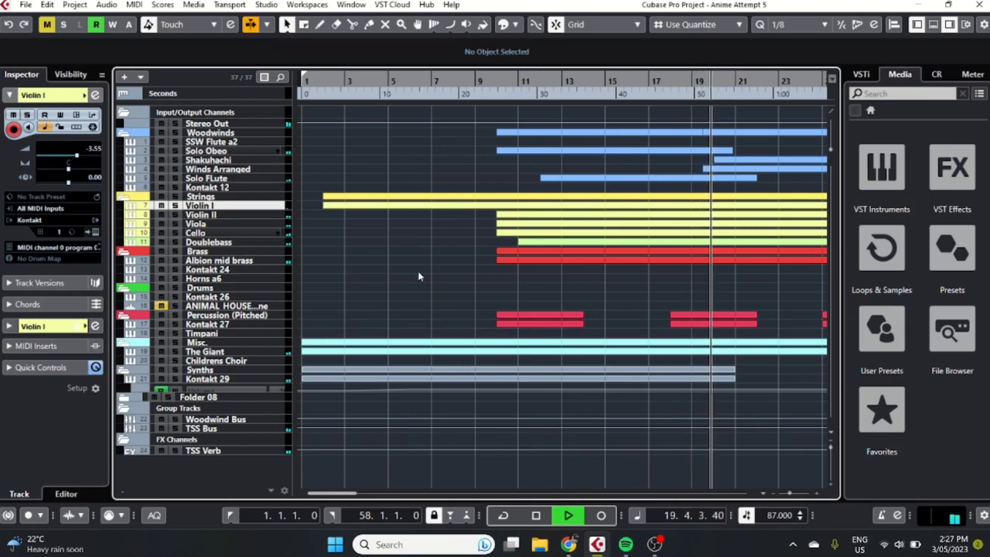
Step: Open all parts of the project together in the Key Editor and remove the CC 11 (Expression) controller lane
key(ctrl+a)
key(Return)
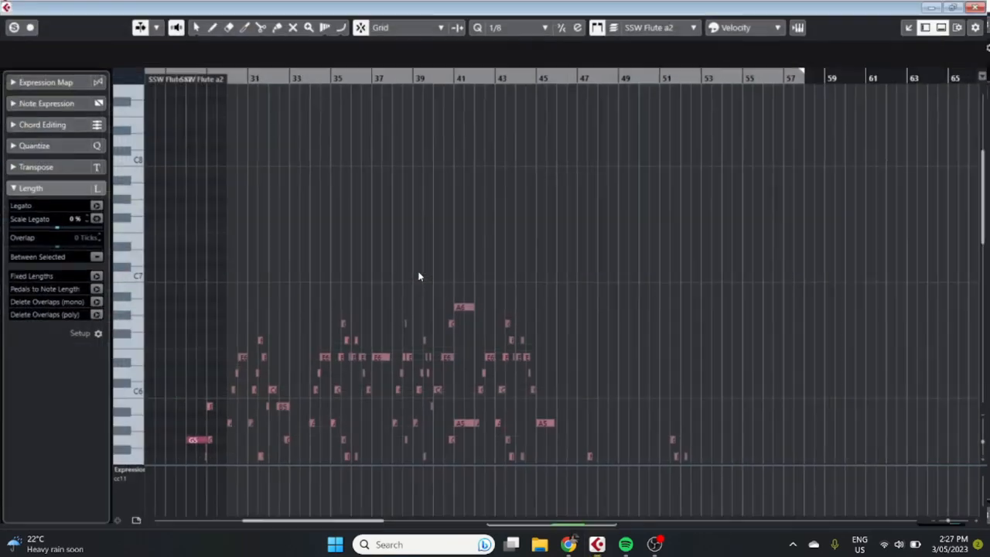
scroll(421, 283, down, 4)
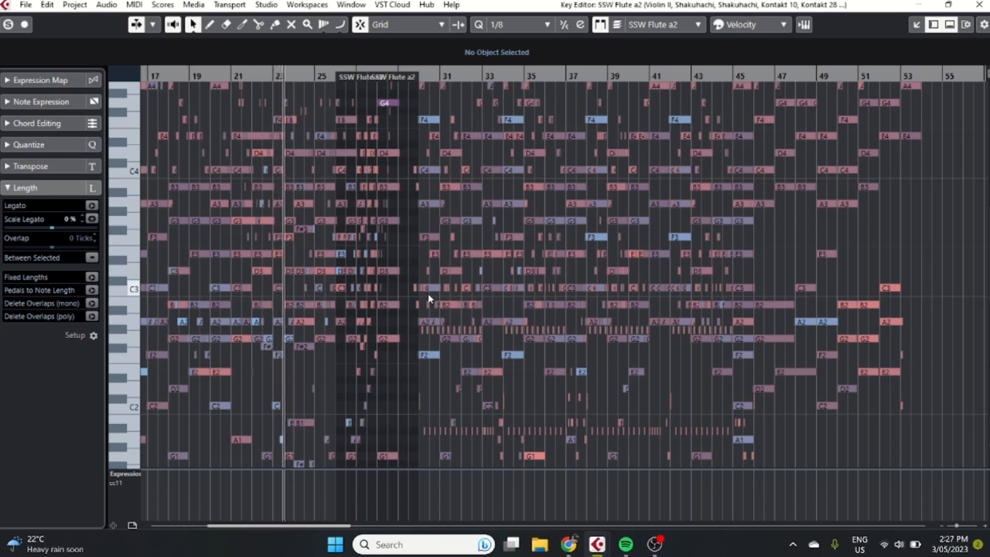
click(137, 479)
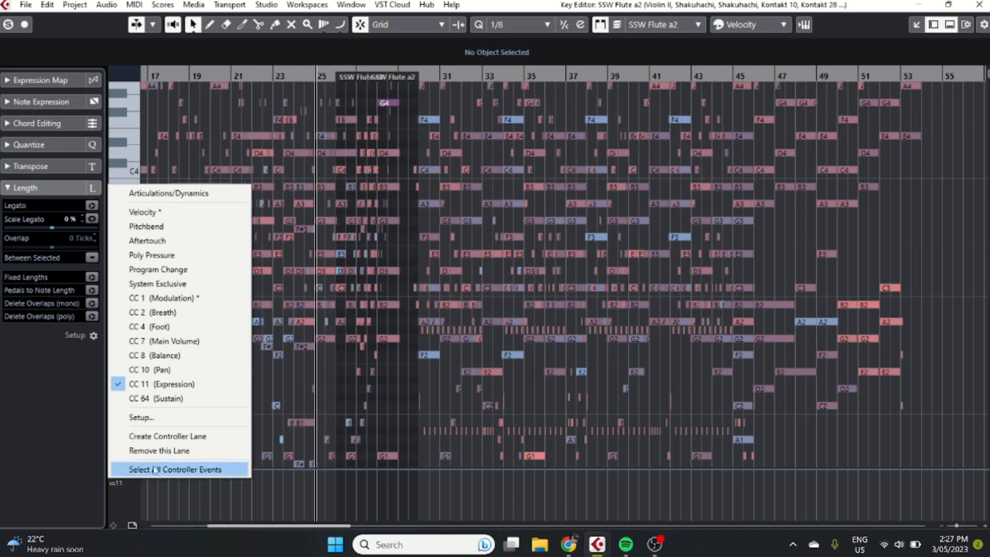
click(158, 450)
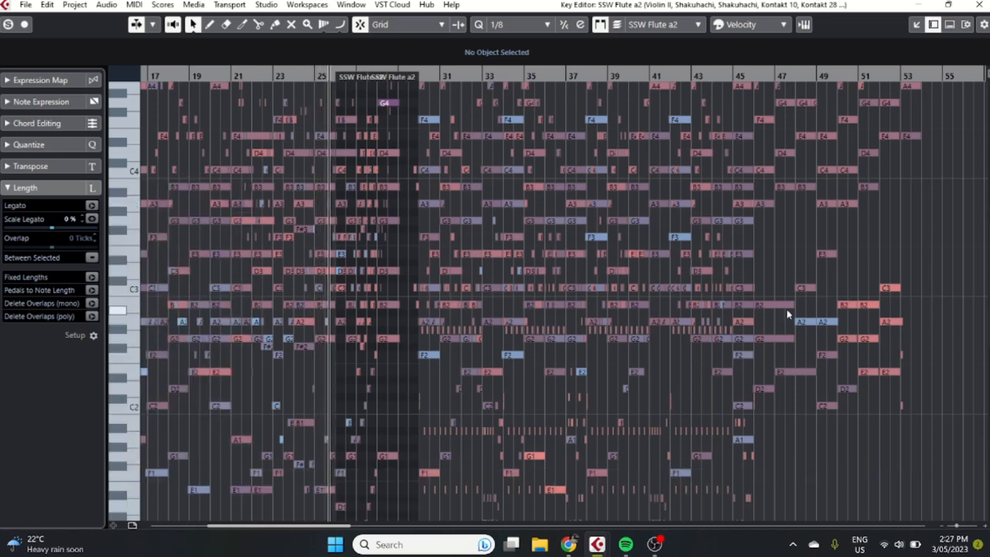
Step: Follow the notes of all parts in the Key Editor during playback up to bar 54, close the editor and clear the selection
key(shift+g)
key(shift+g)
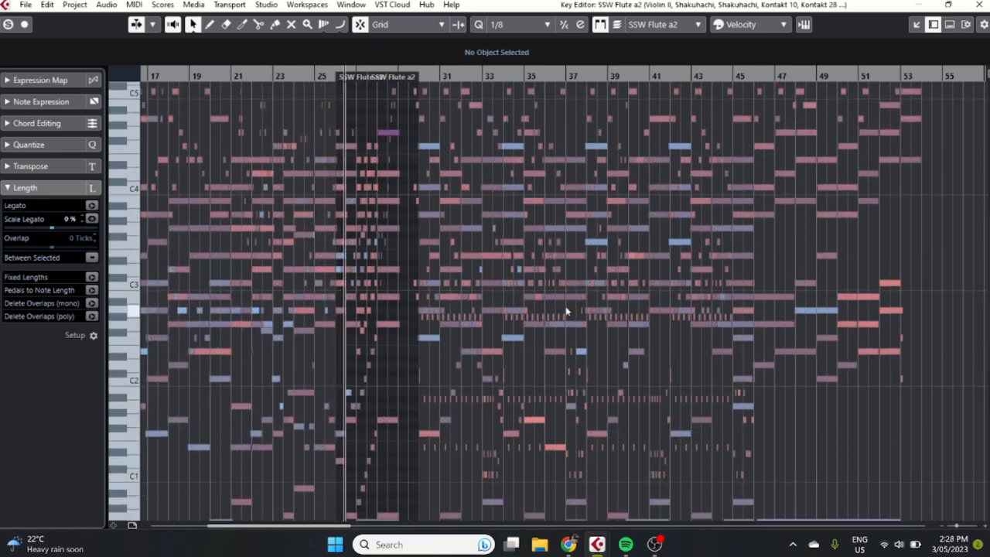
scroll(395, 338, down, 2)
scroll(395, 338, up, 6)
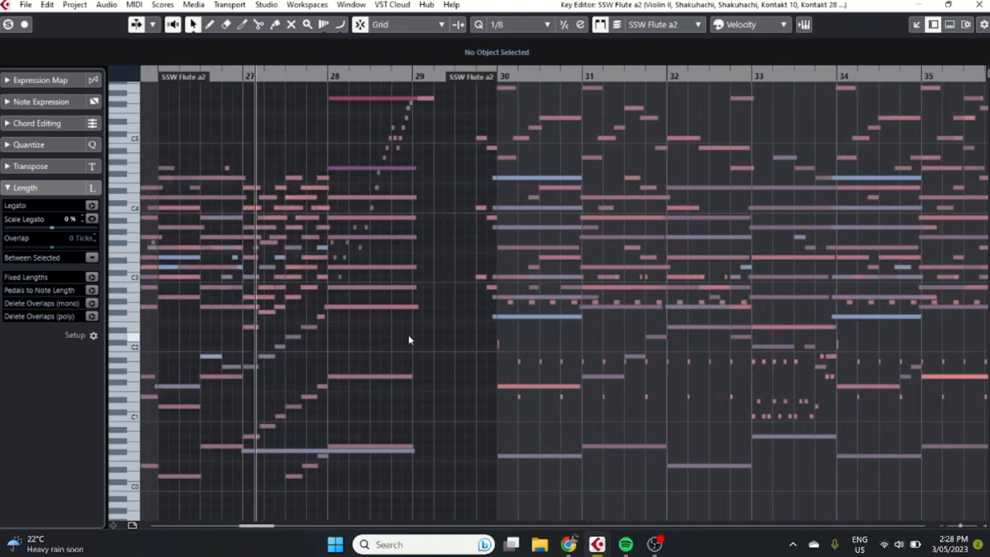
scroll(409, 339, up, 1)
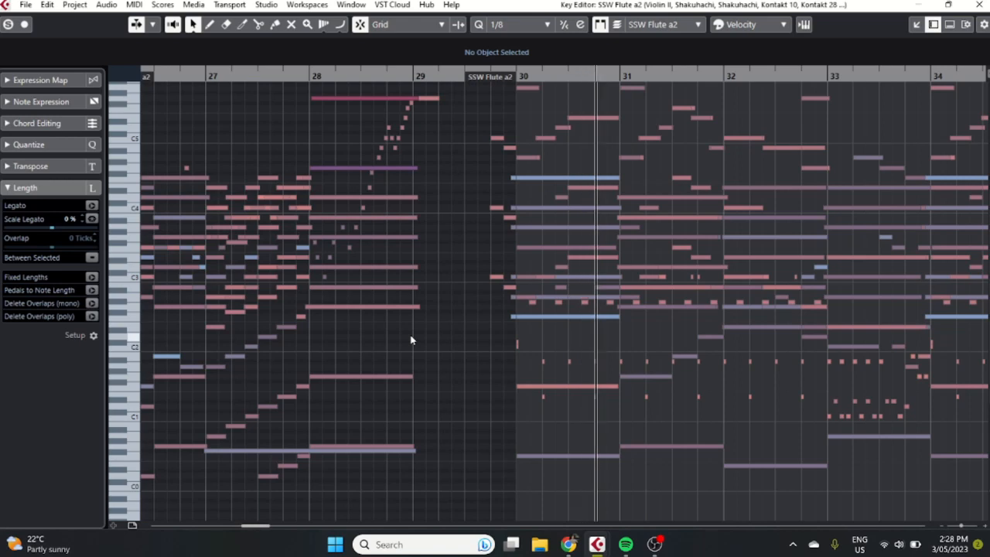
key(shift+g)
key(shift+g)
key(shift+g)
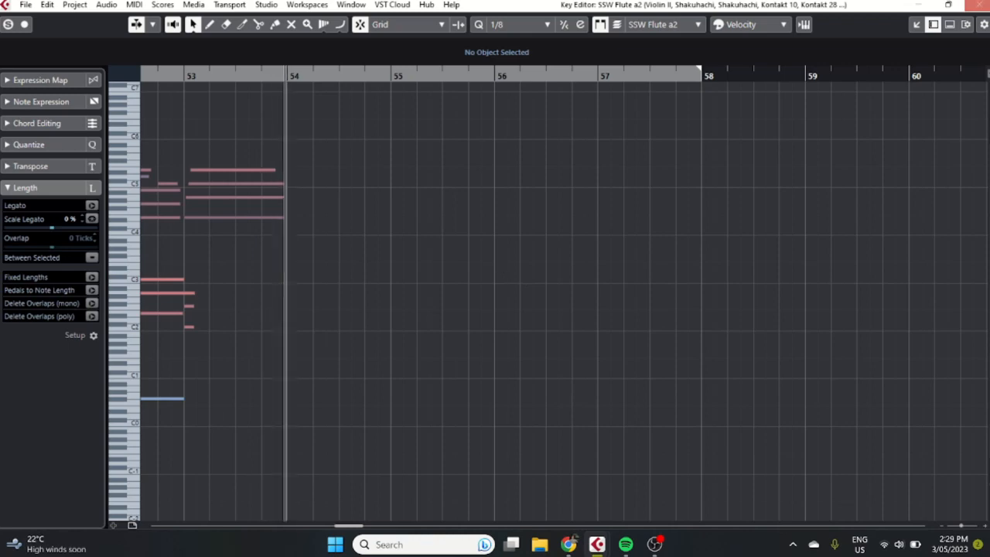
click(980, 5)
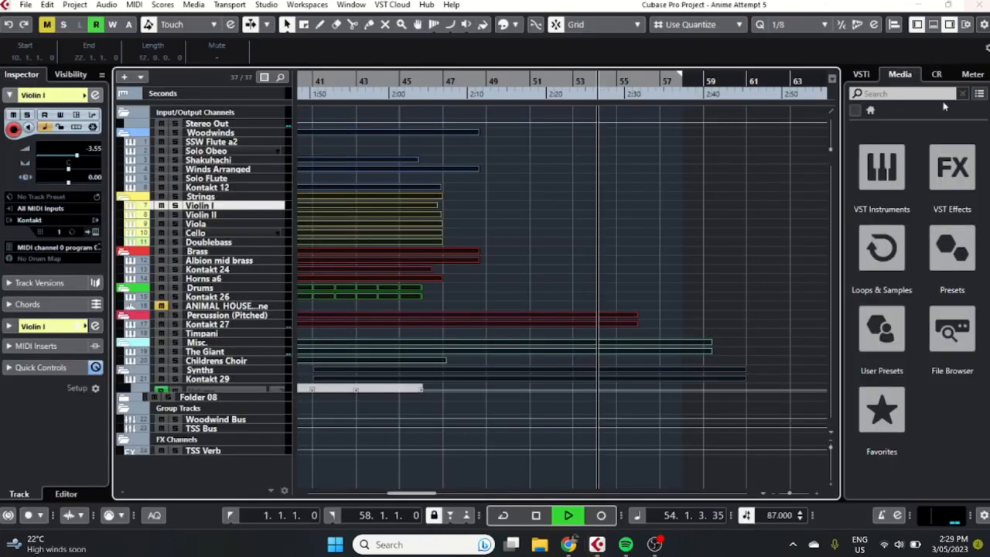
click(655, 273)
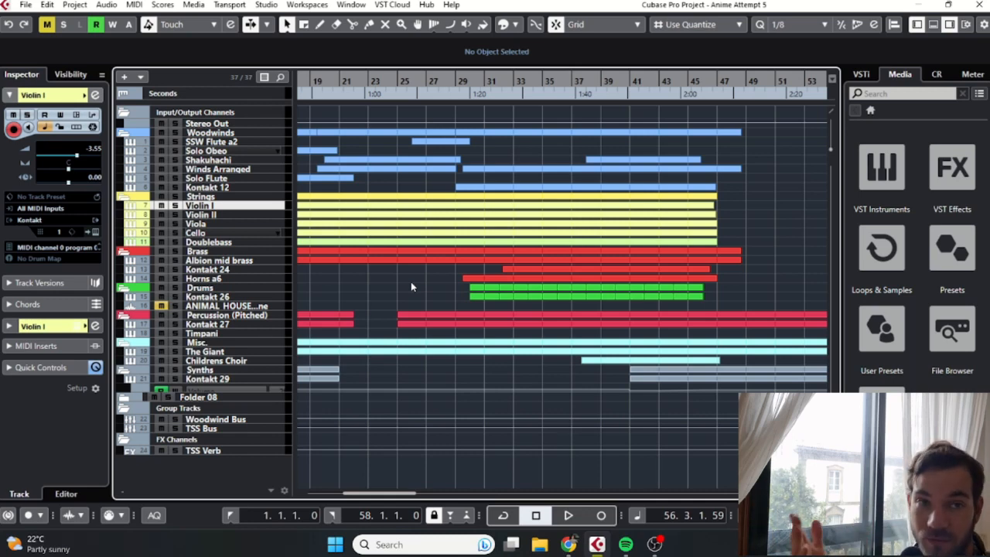
Step: Examine the arrangement's parts across the woodwind, string, brass, drum, percussion, misc. and synth tracks
scroll(391, 301, left, 6)
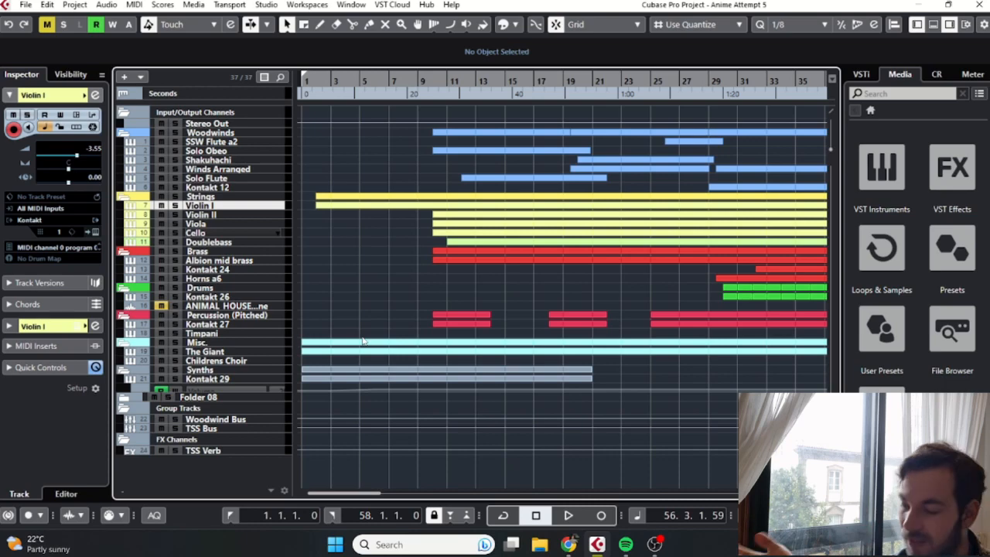
scroll(374, 236, up, 5)
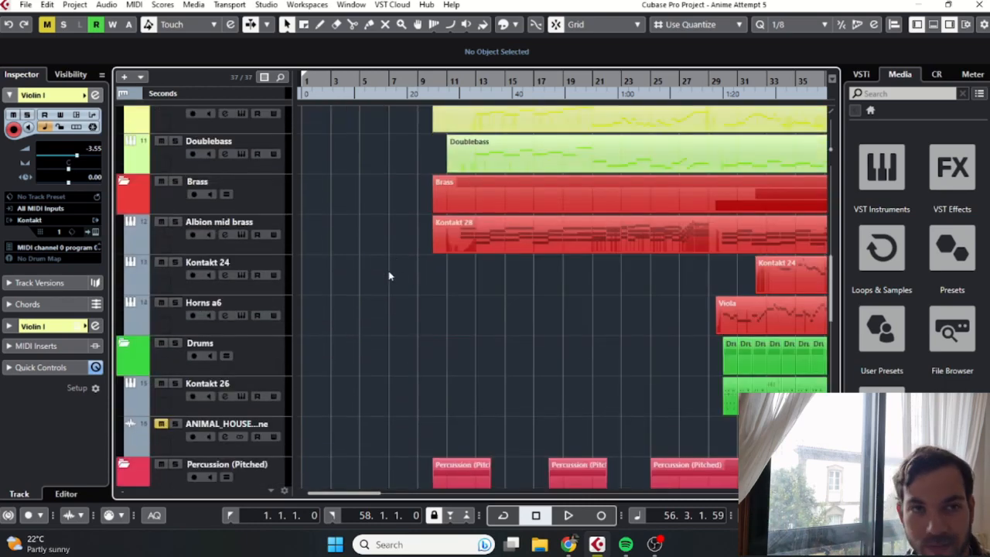
scroll(396, 277, up, 3)
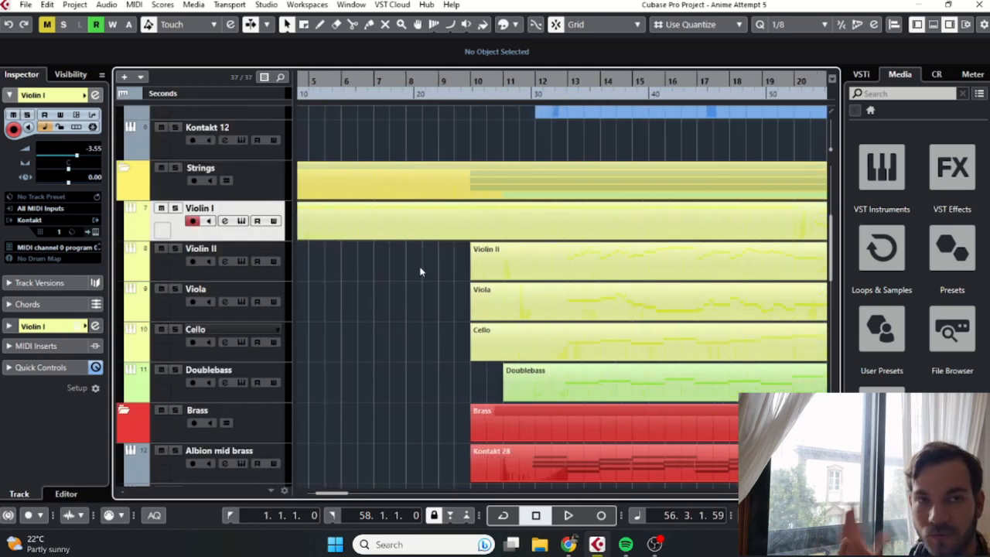
scroll(420, 270, down, 5)
scroll(397, 289, up, 3)
scroll(396, 290, down, 3)
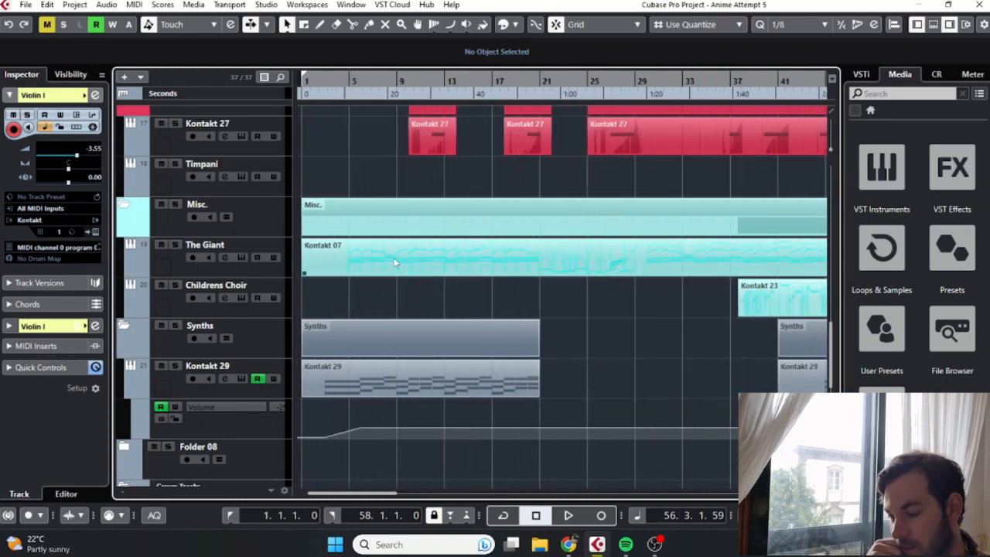
scroll(389, 306, up, 3)
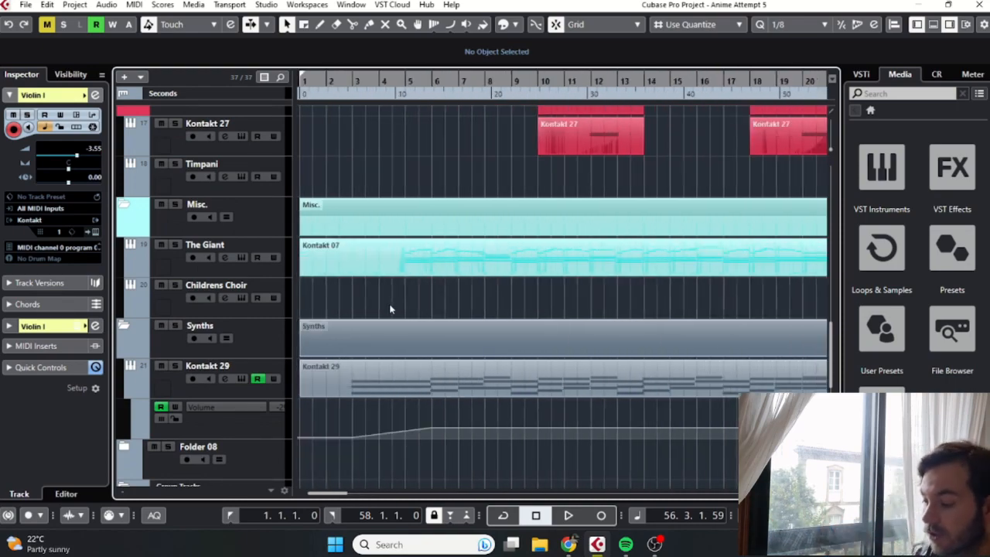
scroll(386, 294, up, 3)
scroll(386, 302, down, 6)
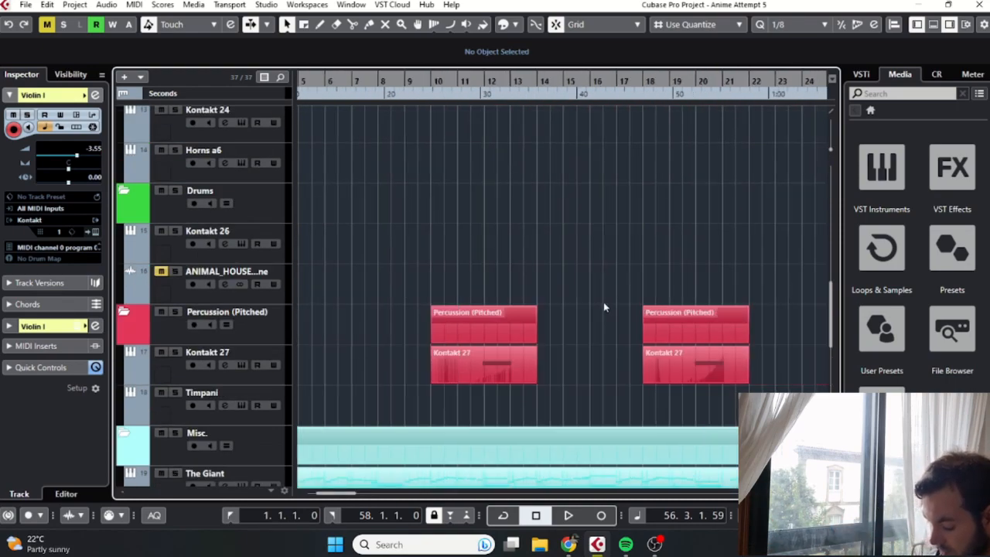
scroll(383, 314, up, 6)
scroll(369, 301, down, 4)
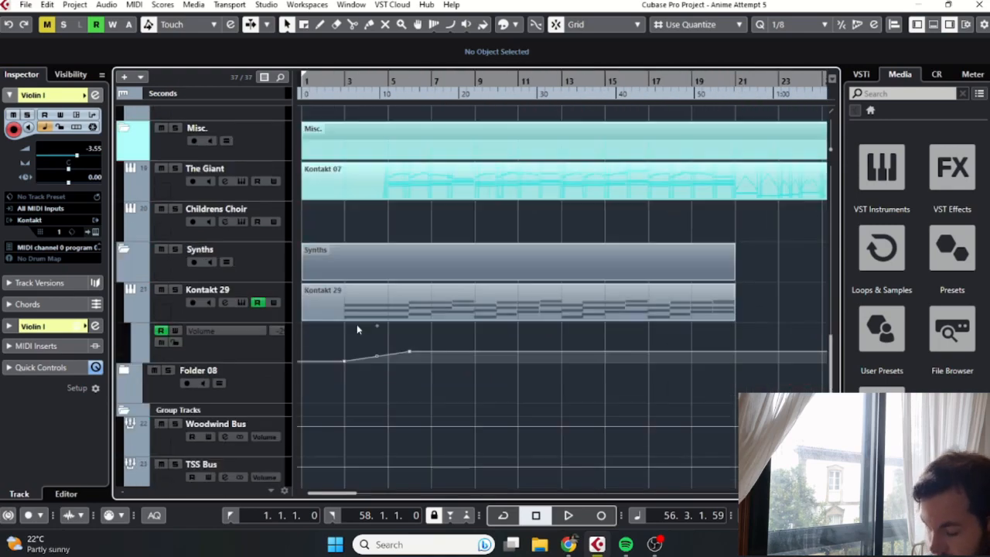
scroll(356, 324, up, 1)
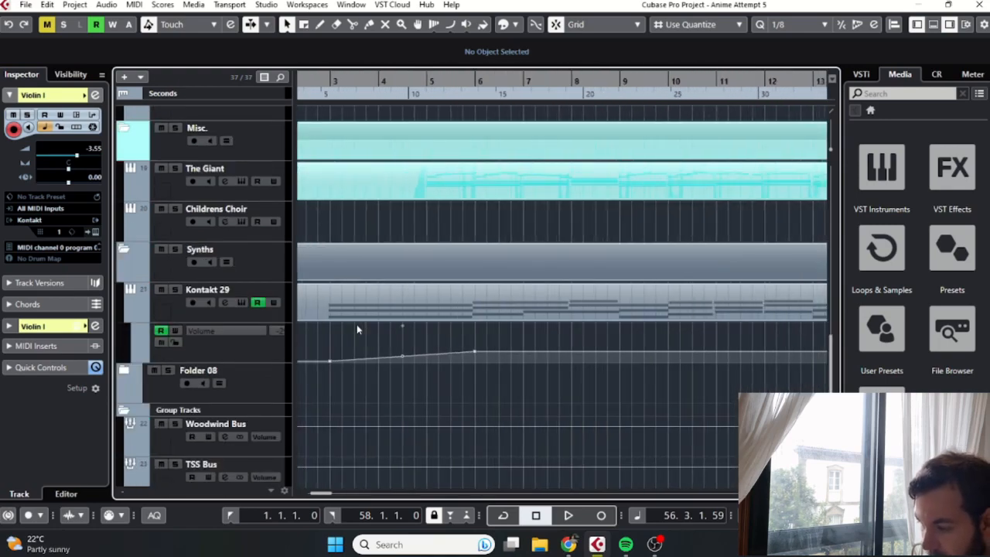
scroll(357, 324, up, 4)
scroll(360, 317, down, 3)
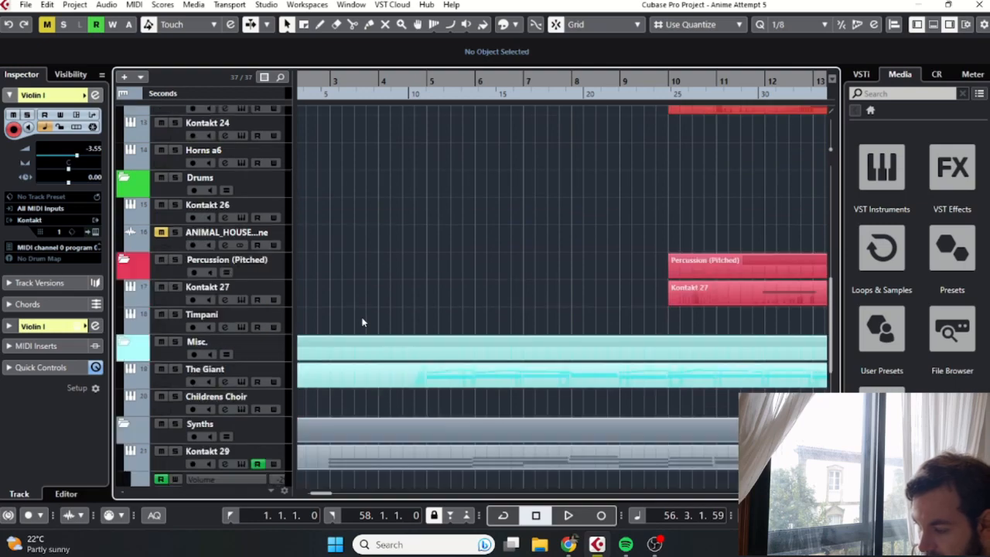
scroll(366, 266, down, 2)
scroll(365, 266, down, 3)
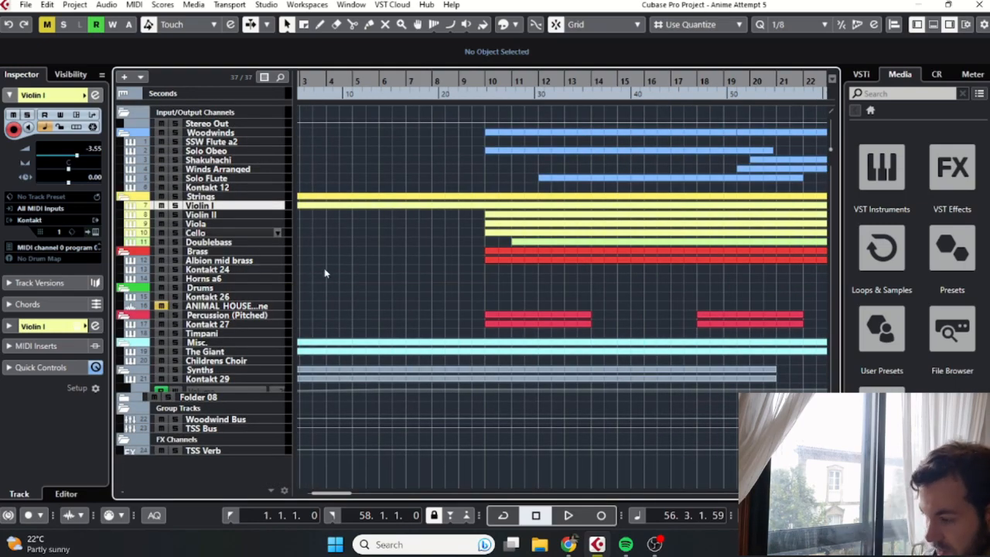
scroll(325, 272, up, 3)
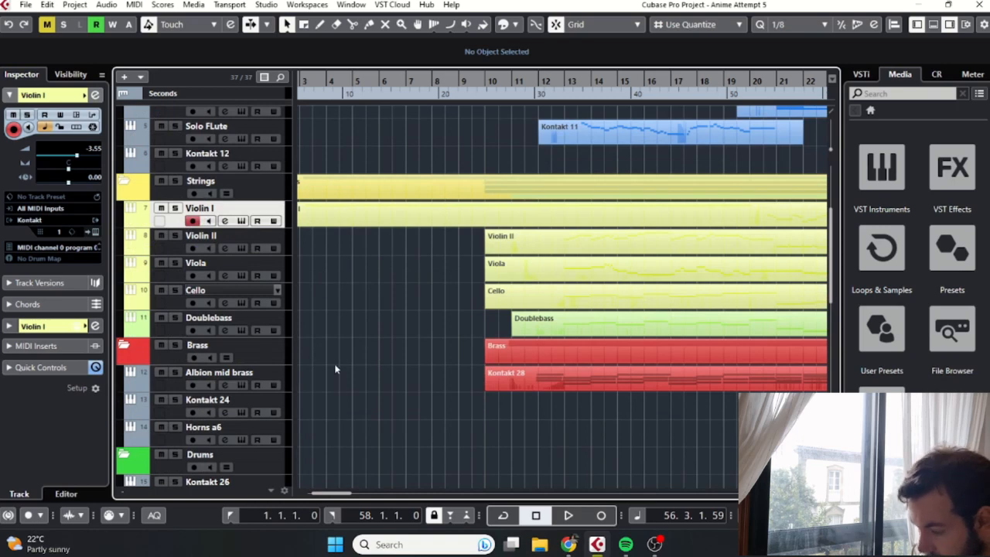
scroll(335, 369, down, 3)
scroll(307, 365, down, 3)
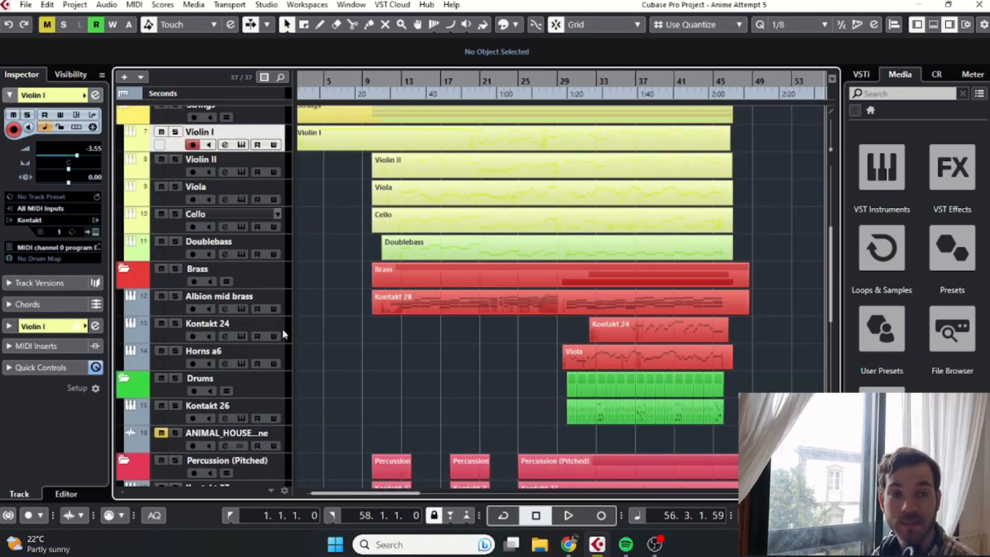
Step: Rename the Kontakt 24 brass track as "Trumpet I think??" and check the instrument loaded in its Kontakt window
click(283, 334)
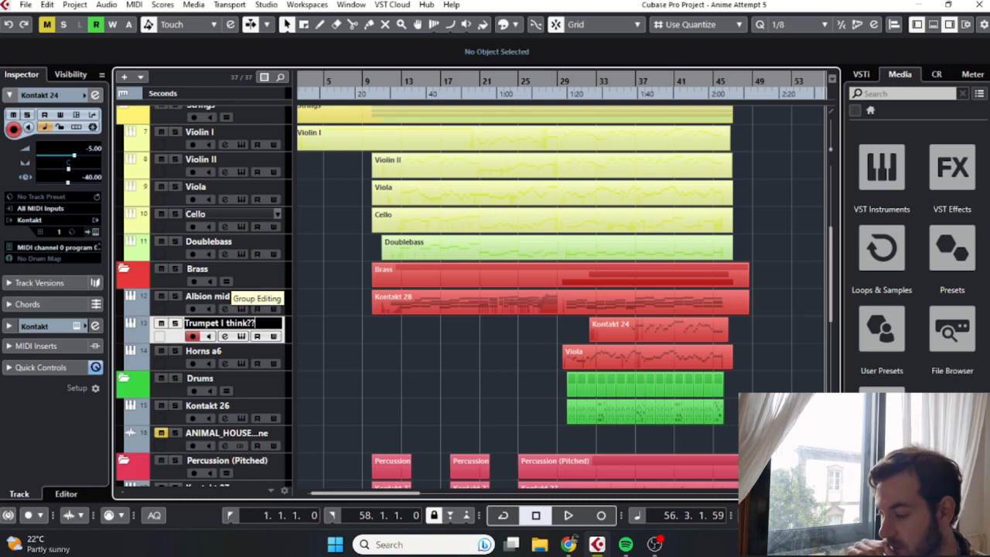
key(Return)
key(ctrl+z)
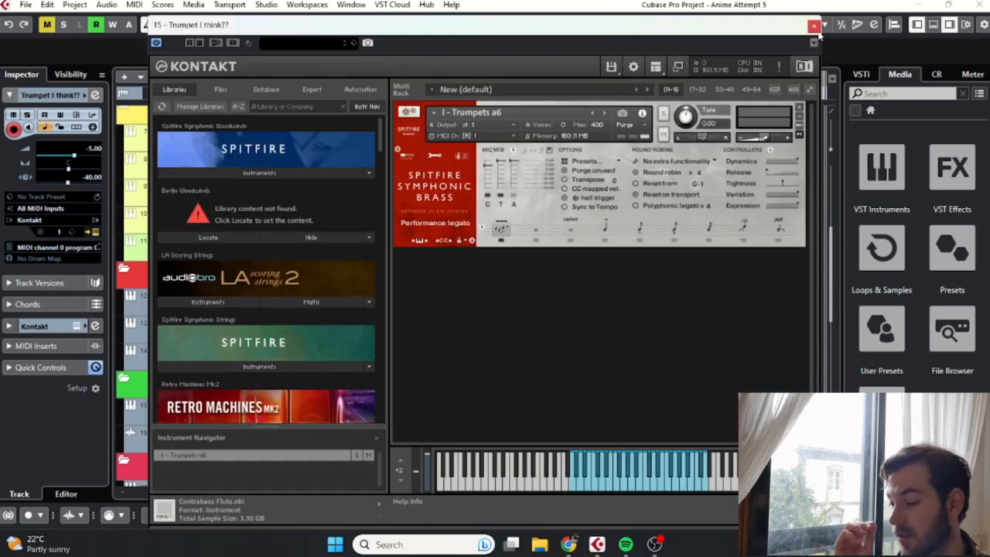
click(813, 25)
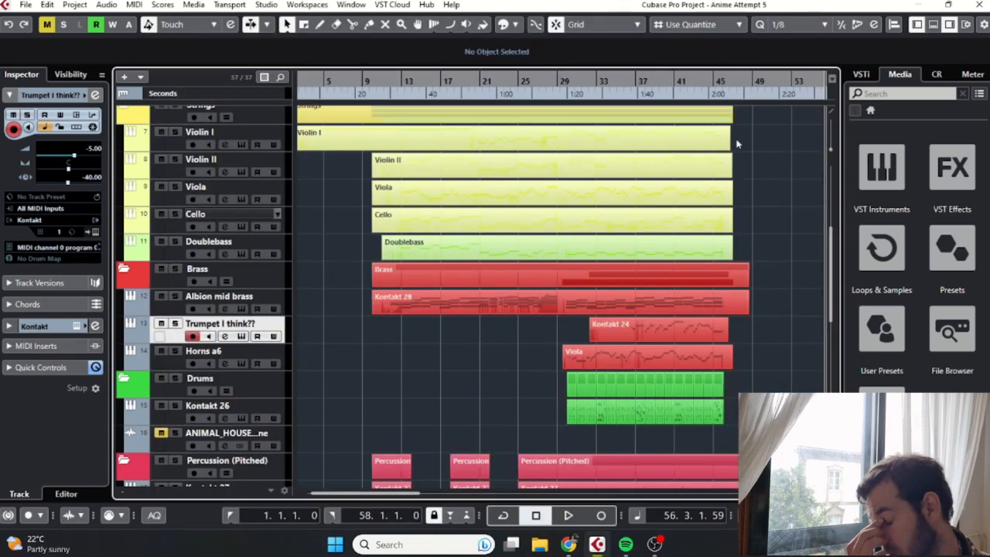
Step: Enlarge the Solo Obeo track in the arrangement and examine its melody notes from bar 13 onward
scroll(367, 379, left, 1)
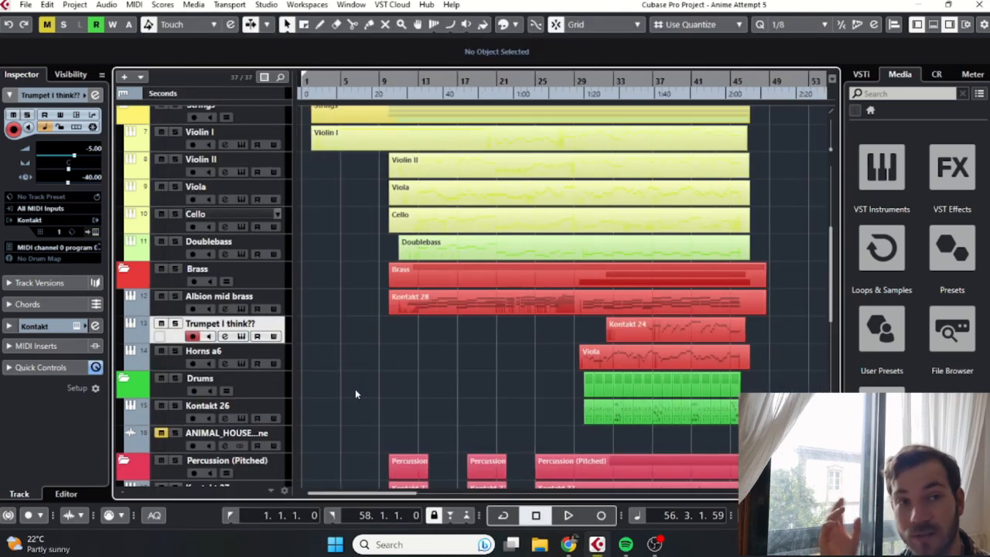
key(h)
key(h)
scroll(401, 348, up, 5)
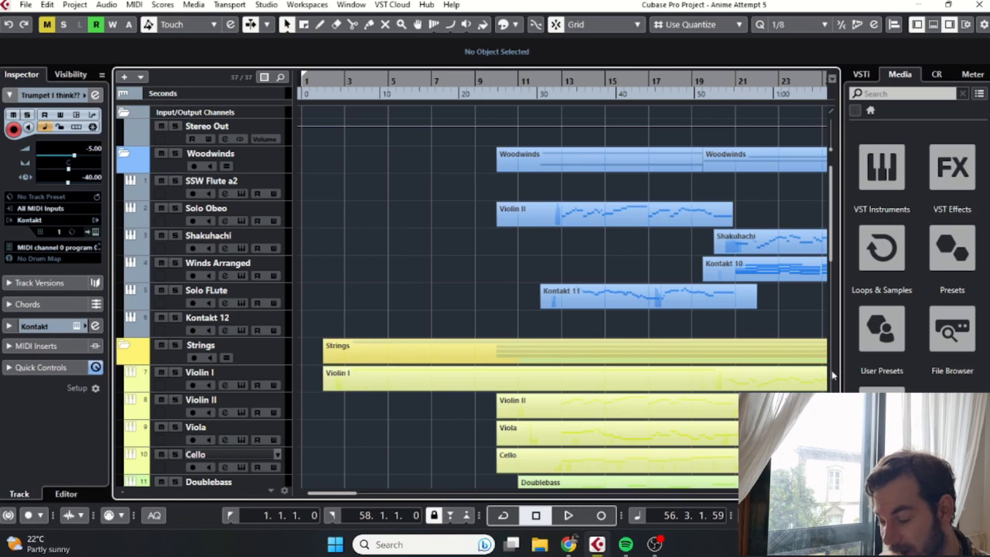
scroll(552, 254, right, 3)
scroll(552, 254, up, 3)
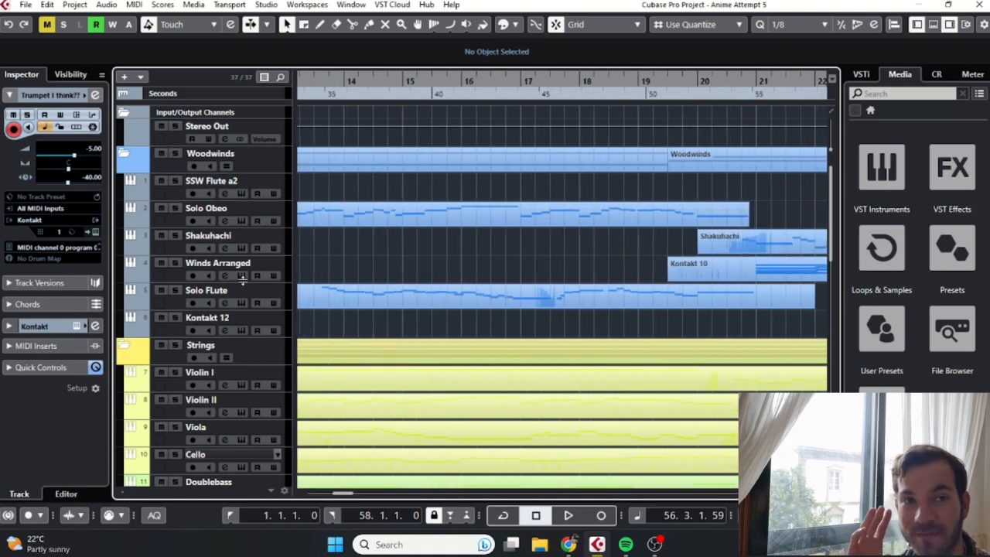
click(284, 216)
key(z)
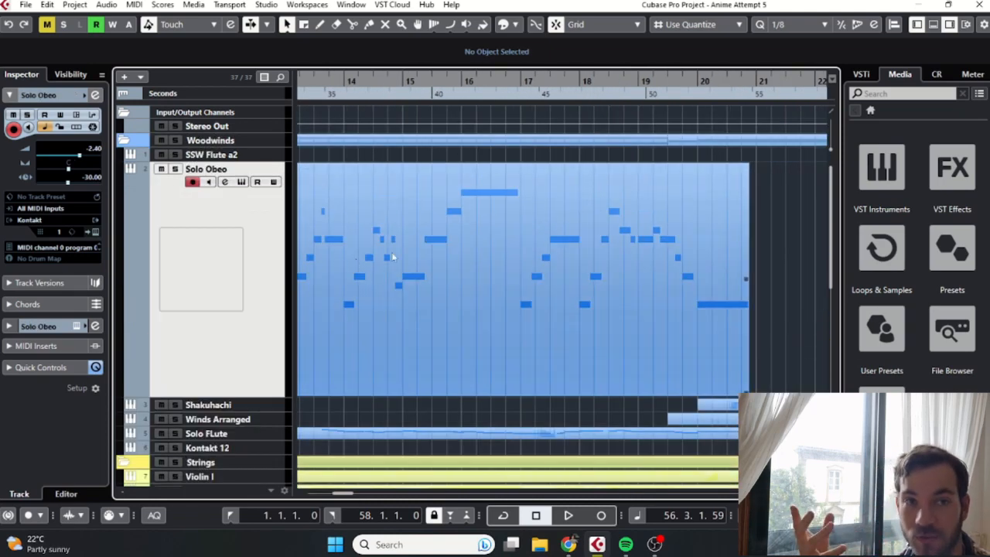
scroll(438, 258, left, 2)
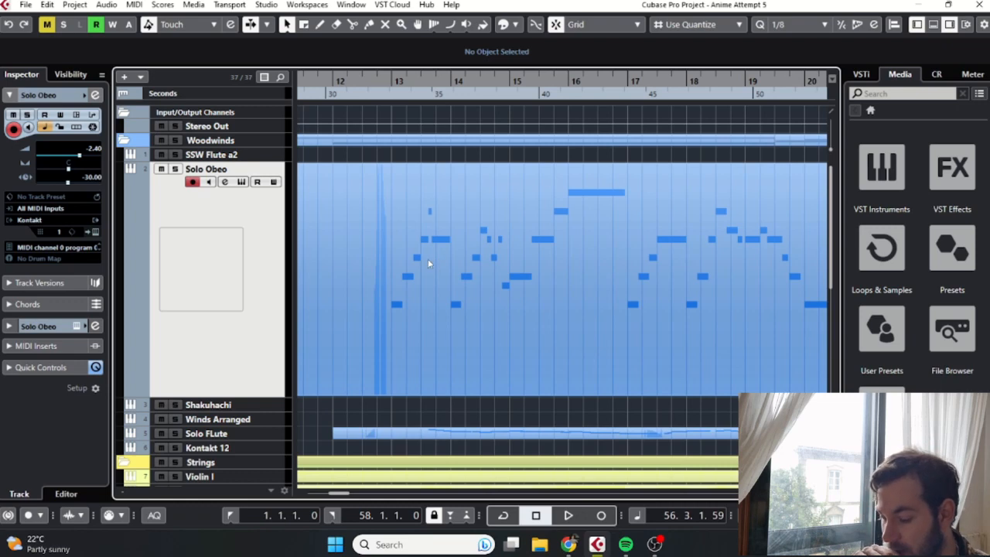
scroll(427, 259, up, 3)
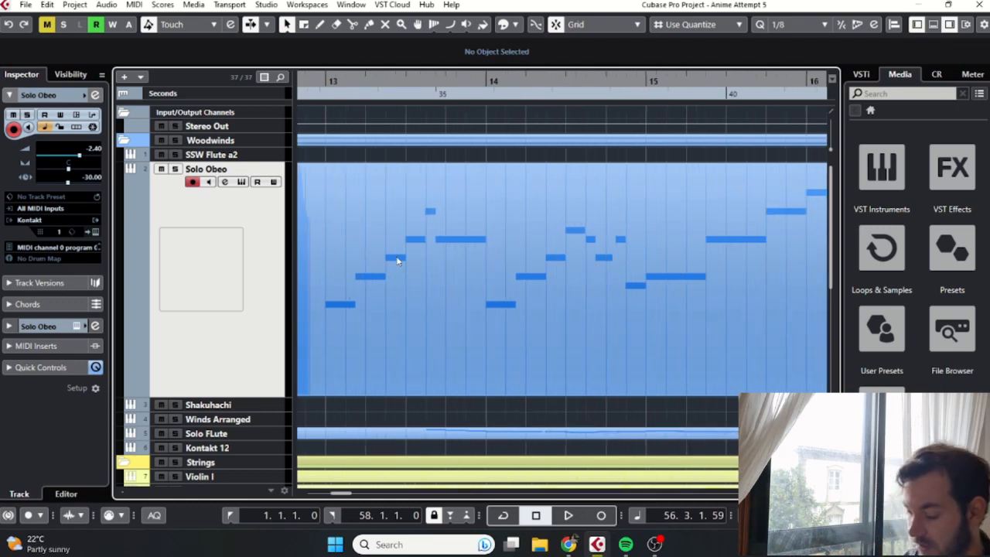
scroll(546, 256, down, 3)
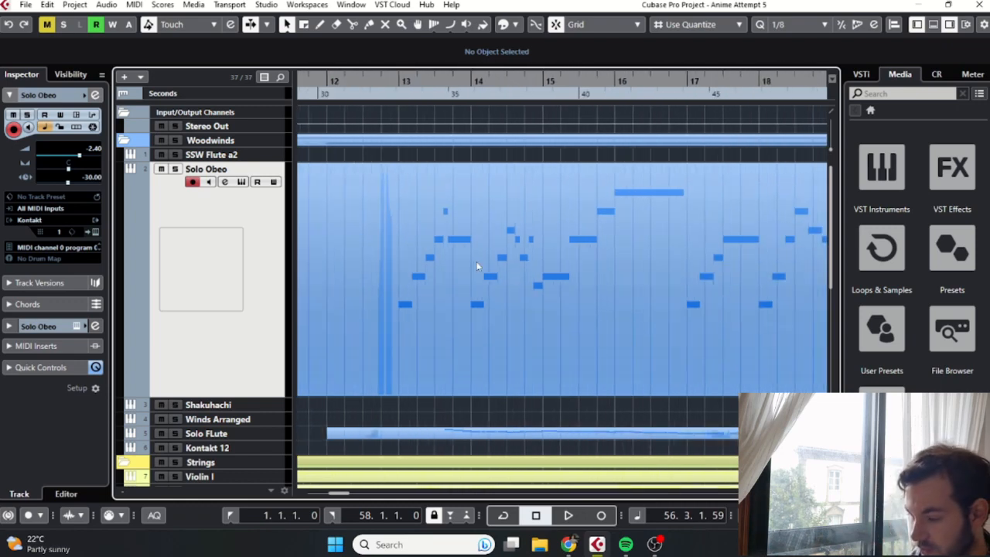
Step: Play the project from just before bar 13 to hear the Solo Obeo melody with the surrounding woodwinds and strings
click(381, 92)
key(space)
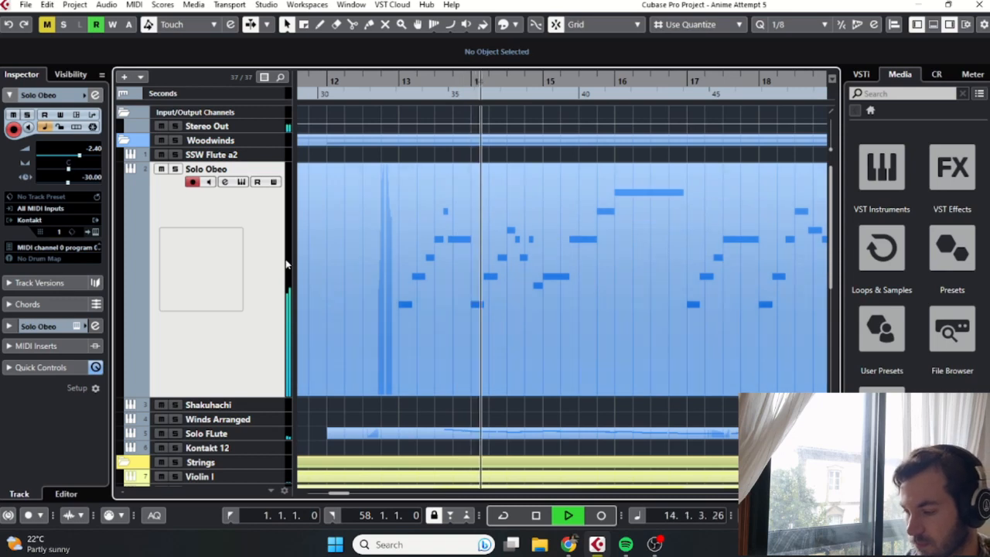
scroll(526, 308, down, 3)
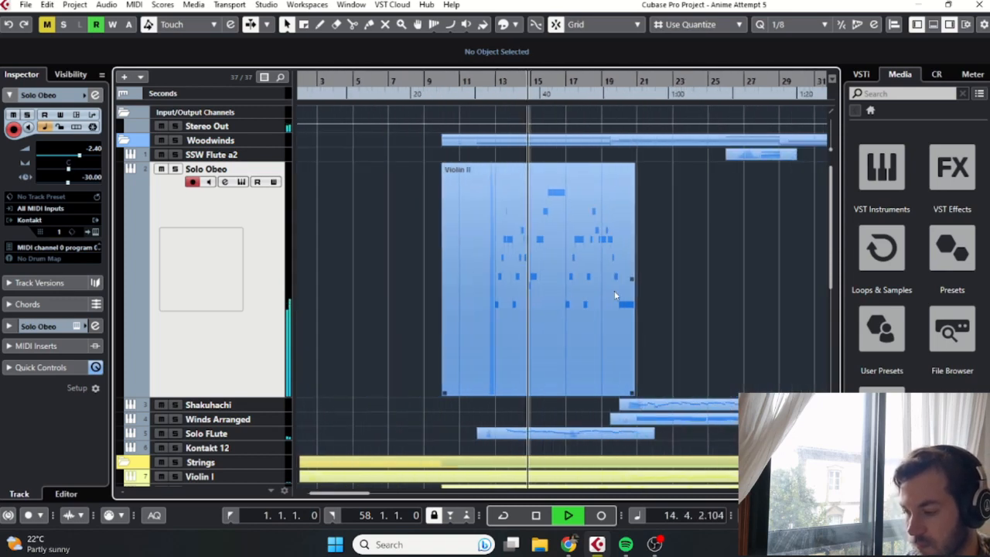
scroll(614, 294, down, 3)
scroll(645, 294, right, 3)
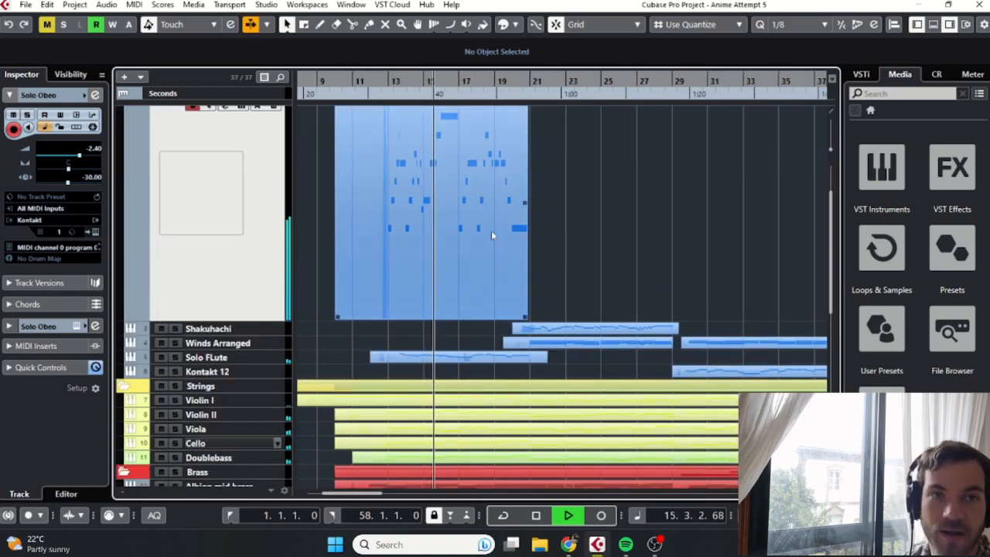
Step: Follow the Solo Obeo melody from bar 14 to bar 20 during playback alongside the neighbouring woodwind parts
scroll(492, 231, up, 2)
scroll(489, 233, up, 1)
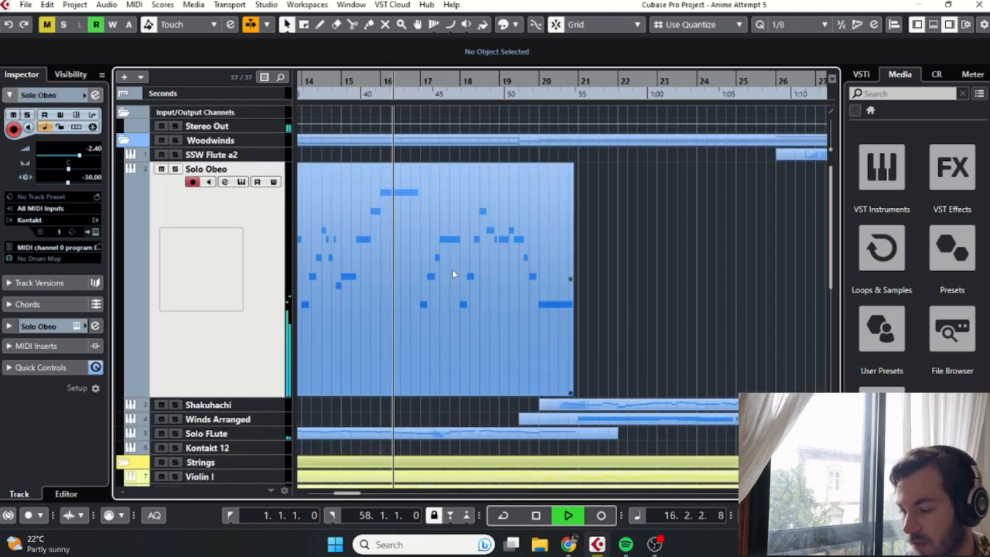
scroll(453, 272, down, 2)
scroll(466, 369, right, 2)
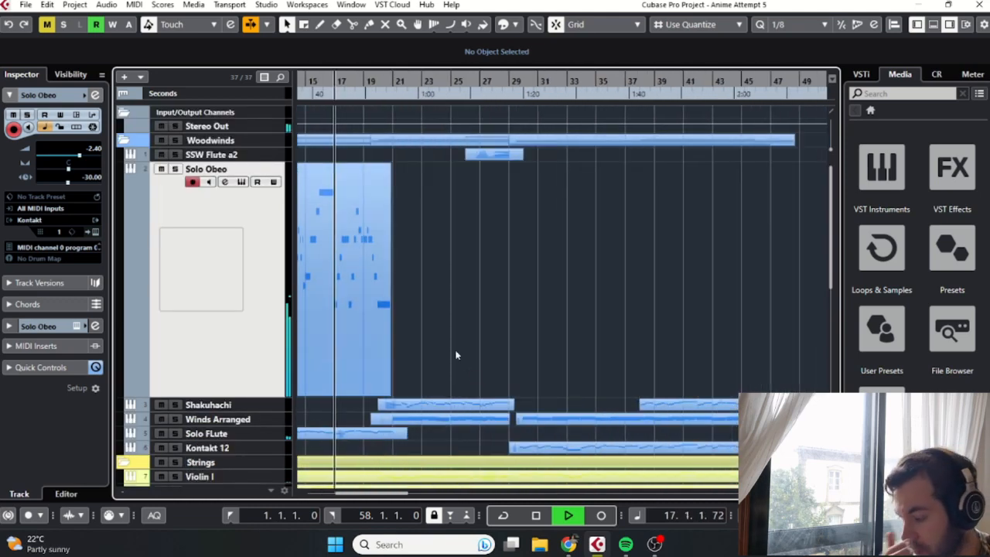
scroll(405, 346, left, 2)
scroll(404, 345, left, 2)
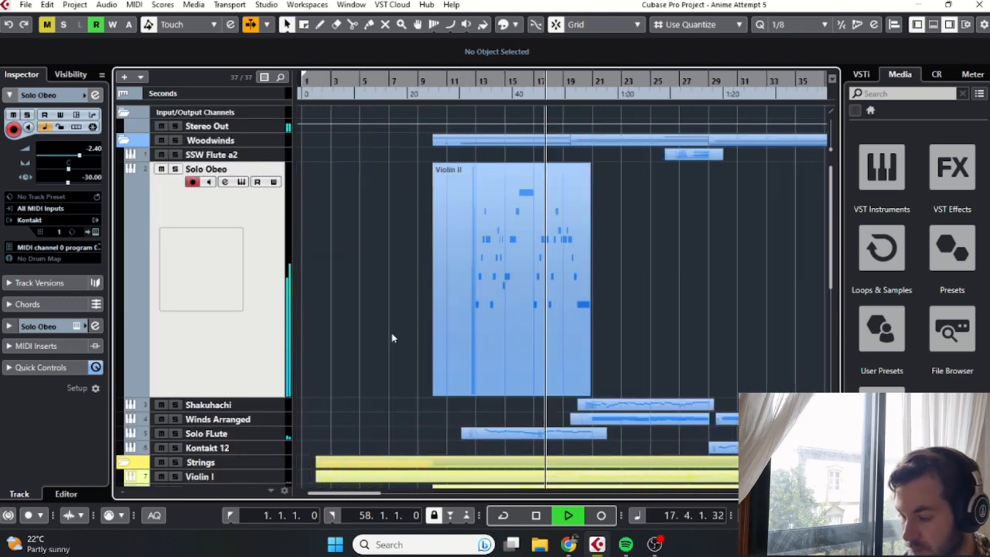
scroll(507, 366, up, 3)
scroll(519, 372, down, 6)
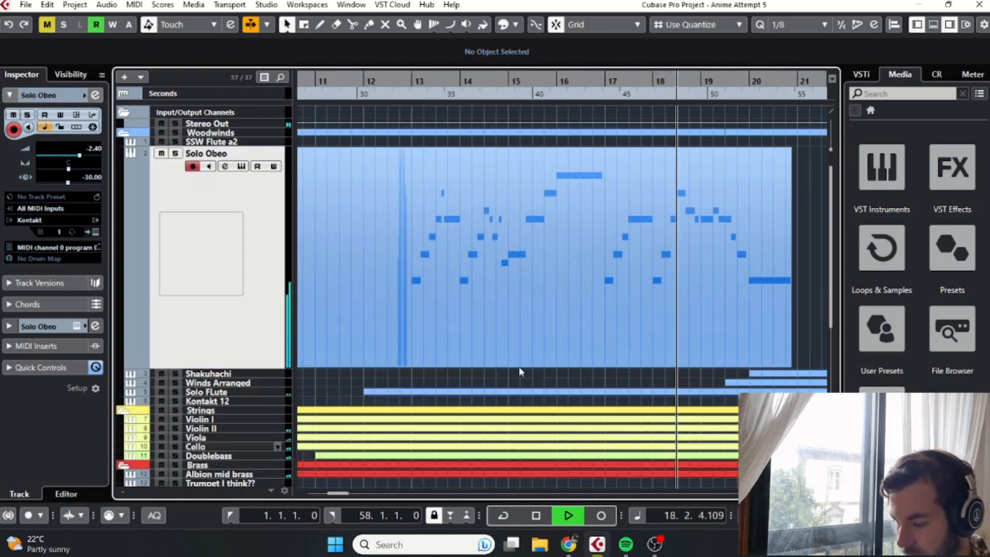
Step: Solo the Solo Obeo track briefly to hear its melody, restore the full mix and stop playback
scroll(518, 371, up, 6)
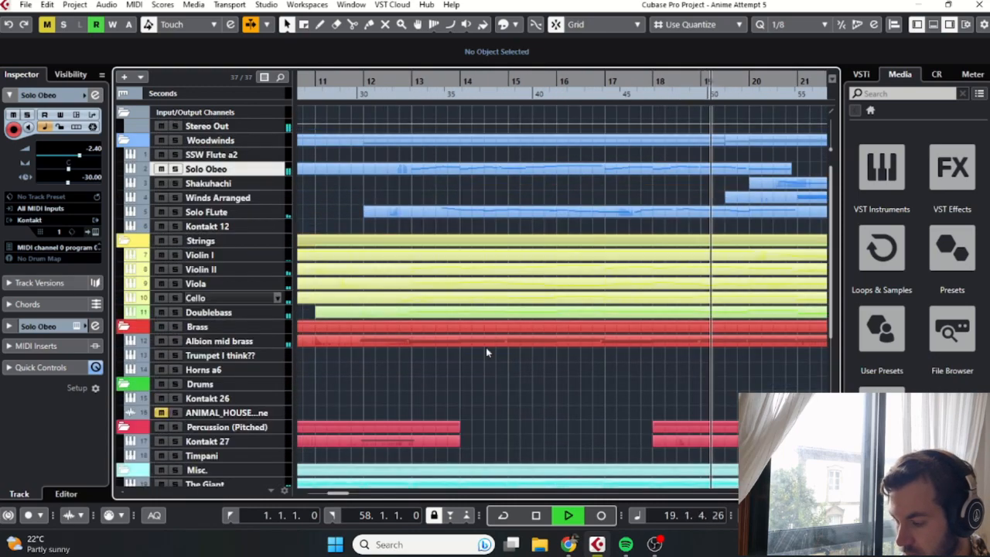
key(s)
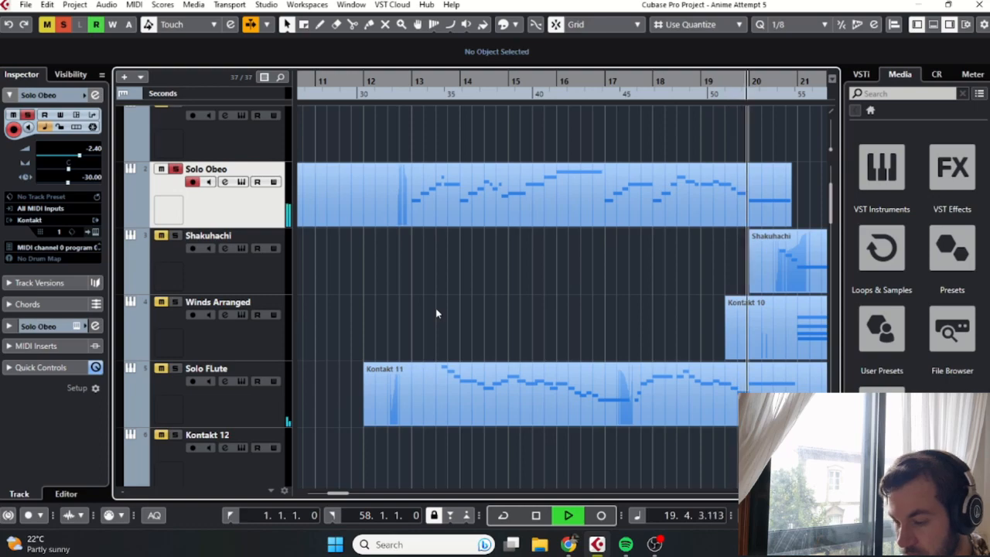
key(s)
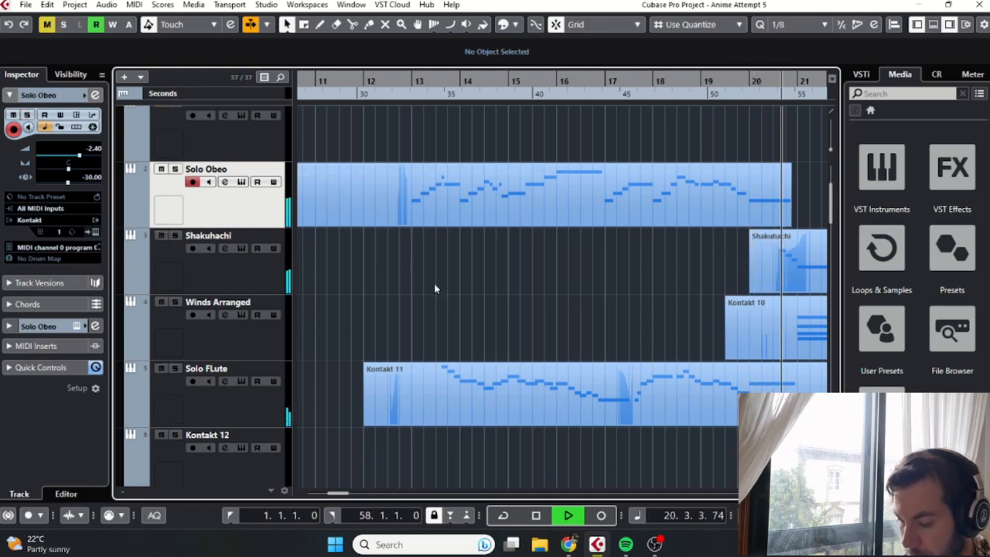
key(space)
Step: Examine the note patterns of the string parts and the Albion mid brass part from bar 10 onward
scroll(436, 290, left, 2)
scroll(435, 292, down, 5)
scroll(436, 292, down, 5)
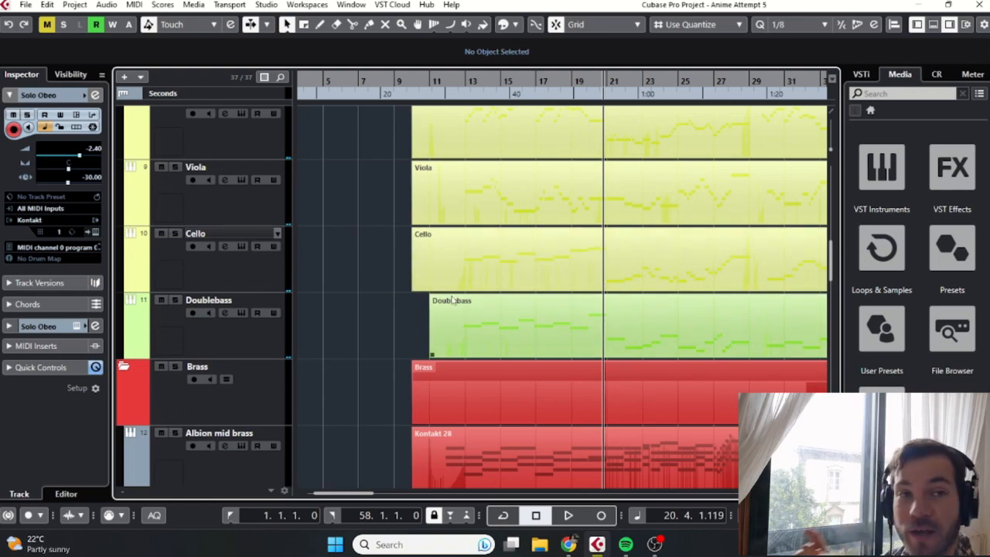
scroll(497, 300, up, 2)
scroll(407, 283, down, 8)
scroll(400, 271, up, 10)
Step: Select the Doublebass track and reduce the height of all tracks so more of them fit in the arrangement
click(283, 412)
key(shift+g)
key(shift+g)
key(shift+g)
key(shift+g)
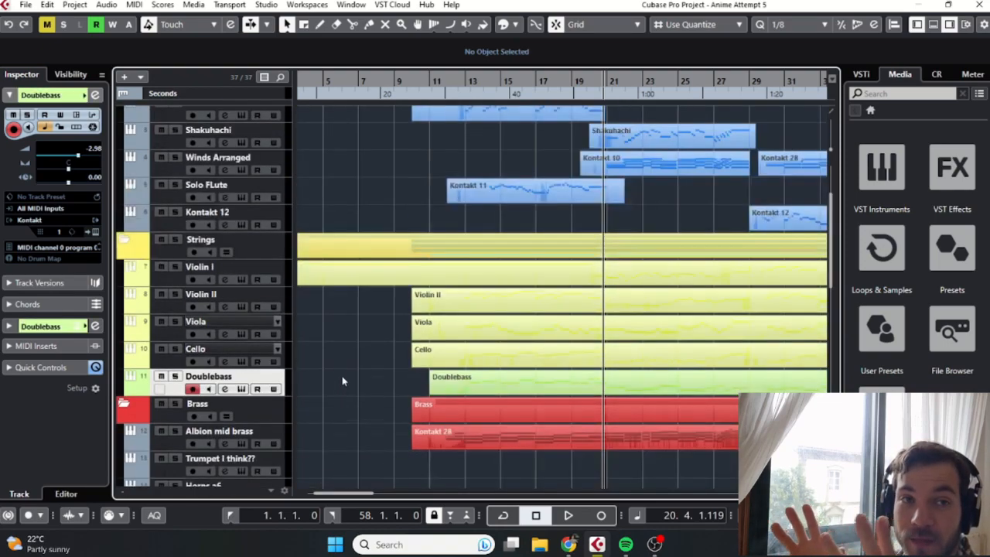
key(shift+h)
key(shift+h)
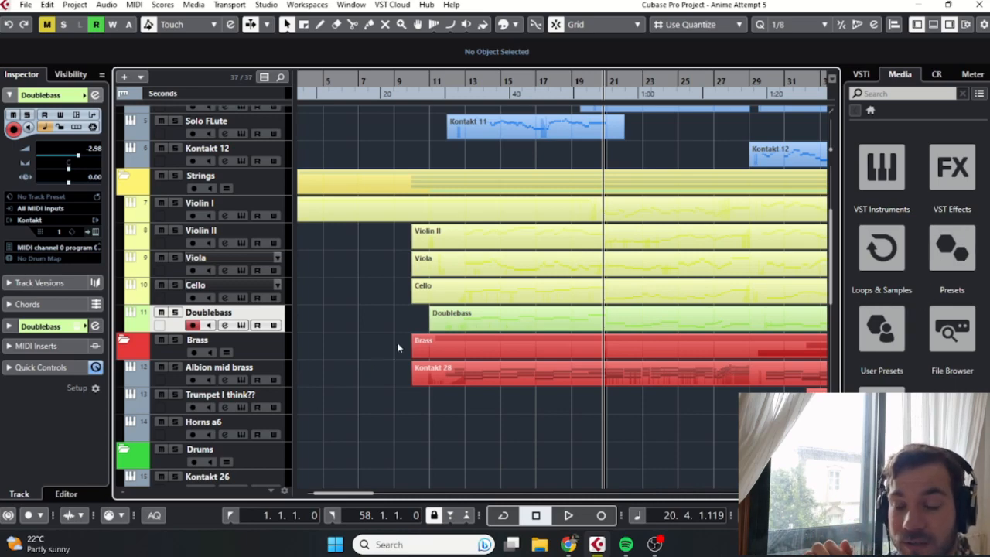
Step: Examine the arrangement up to its end and down through the brass, drum, percussion, misc. and synth tracks
scroll(440, 232, right, 2)
scroll(438, 235, down, 4)
scroll(410, 262, up, 3)
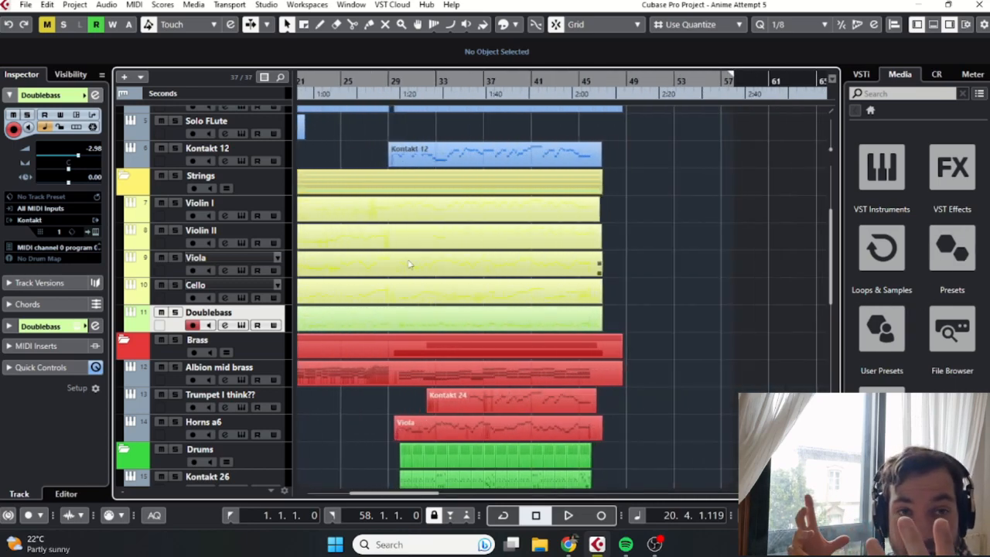
scroll(410, 264, left, 2)
scroll(397, 251, left, 3)
scroll(384, 261, down, 5)
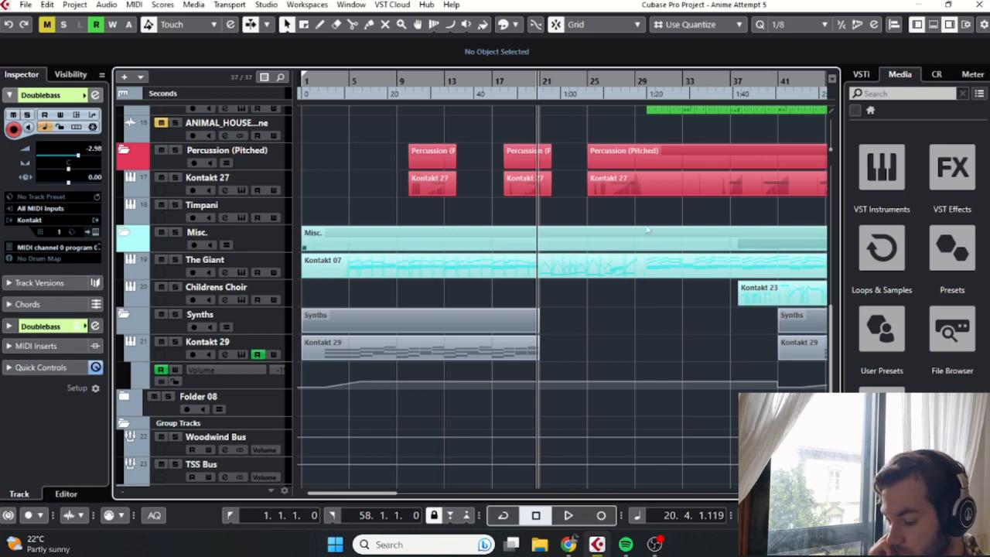
scroll(644, 248, up, 6)
Step: Play the project from about bar 11 with the whole Woodwinds folder soloed and skip ahead to about bar 21
click(418, 83)
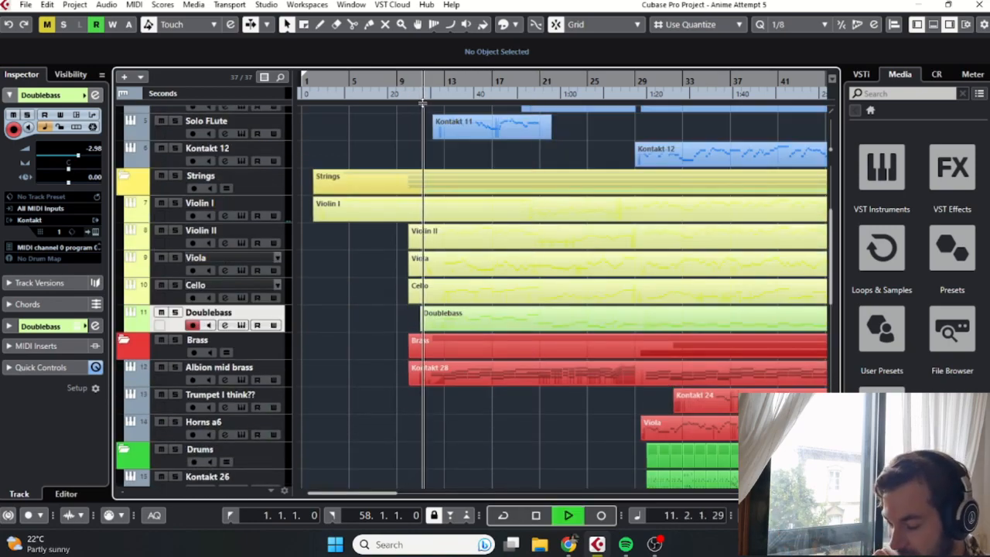
scroll(313, 223, up, 2)
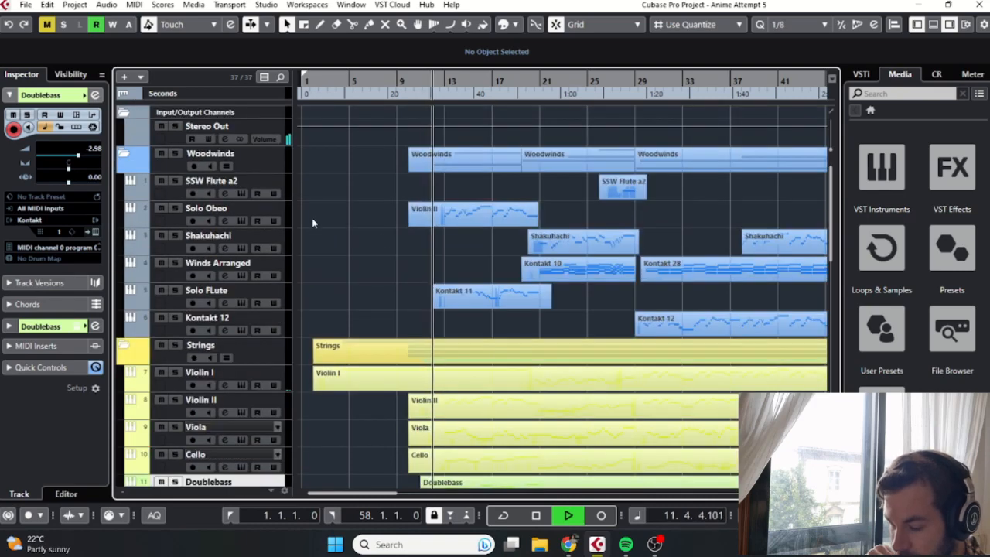
key(space)
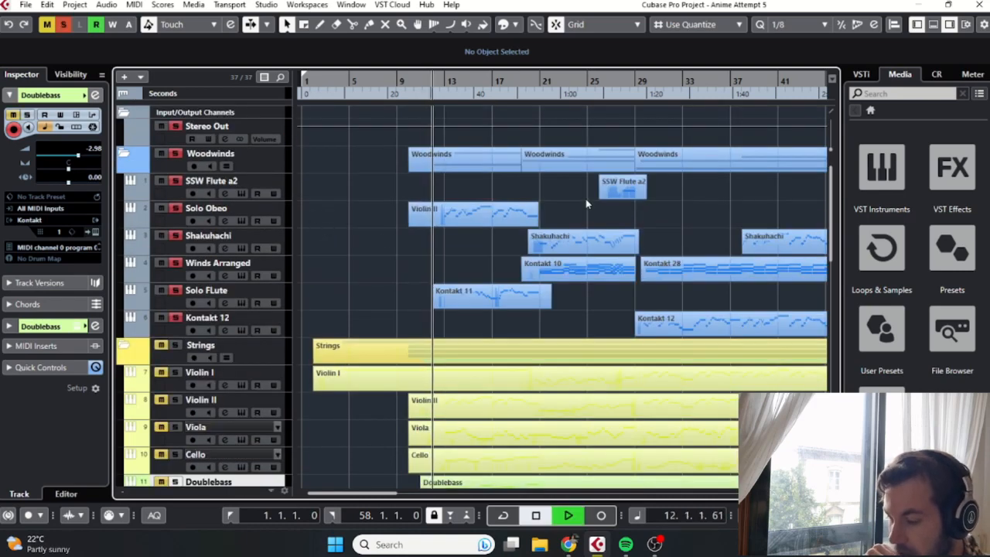
scroll(506, 251, up, 5)
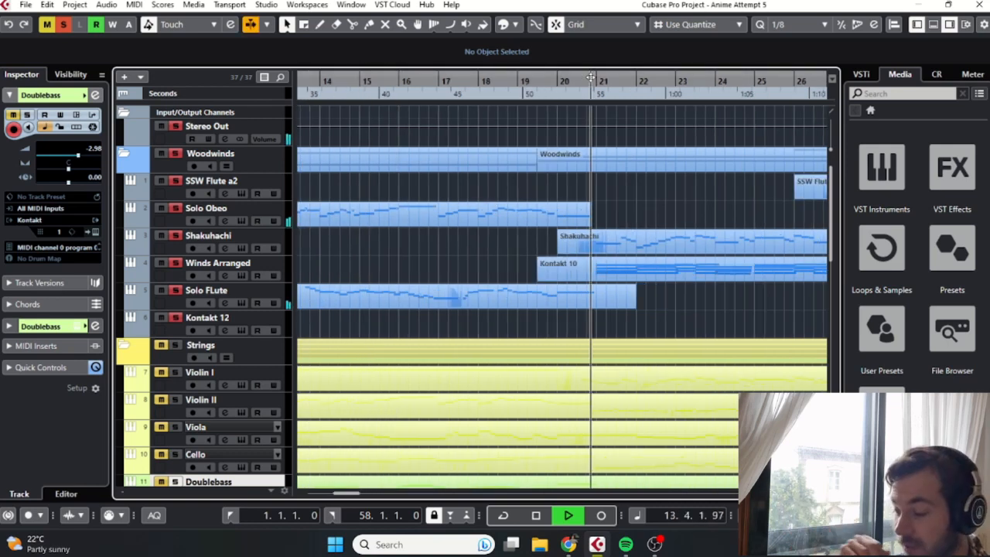
Step: Replace the woodwind solo with a solo on the Winds Arranged track and follow its part in playback
click(278, 265)
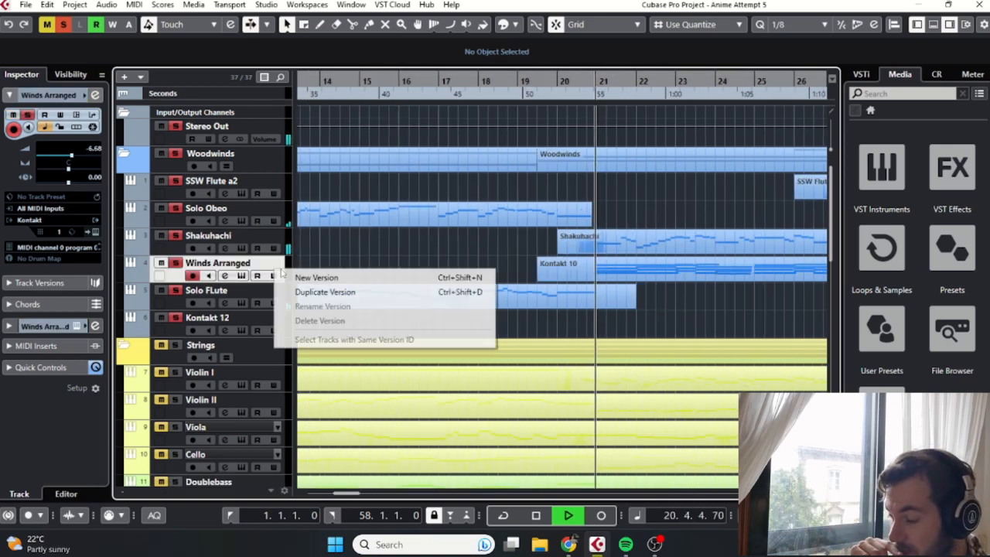
click(690, 284)
scroll(691, 283, right, 3)
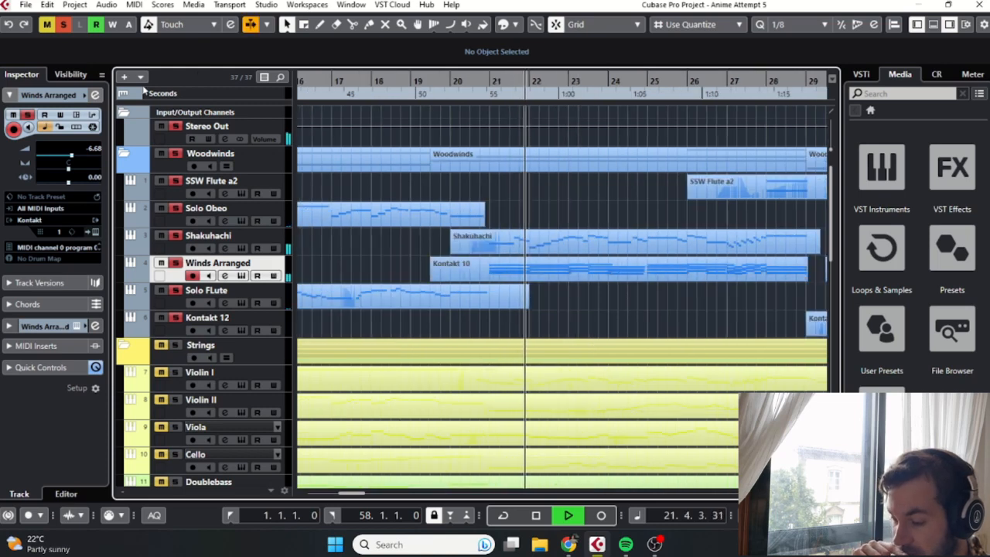
click(66, 26)
key(s)
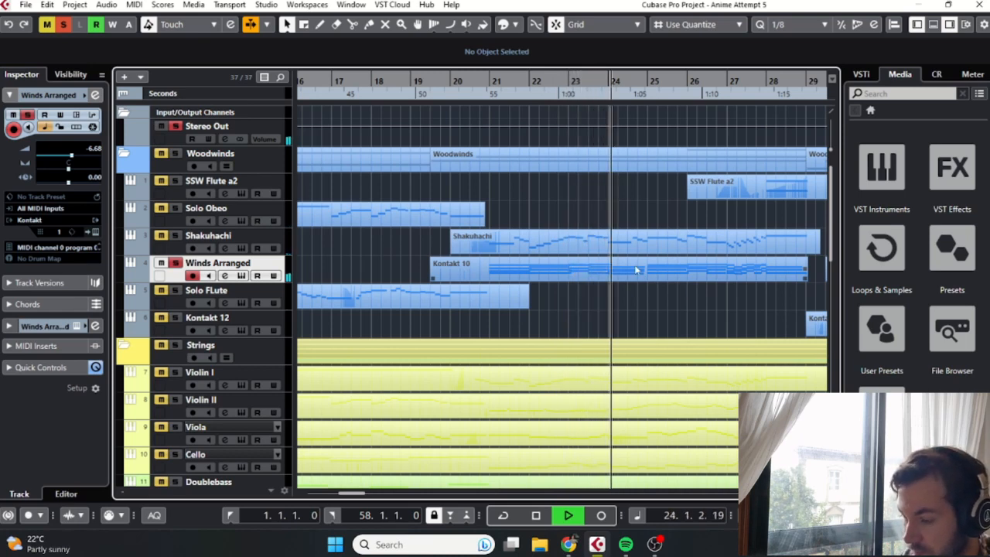
ctrl+scroll(592, 286, up, 2)
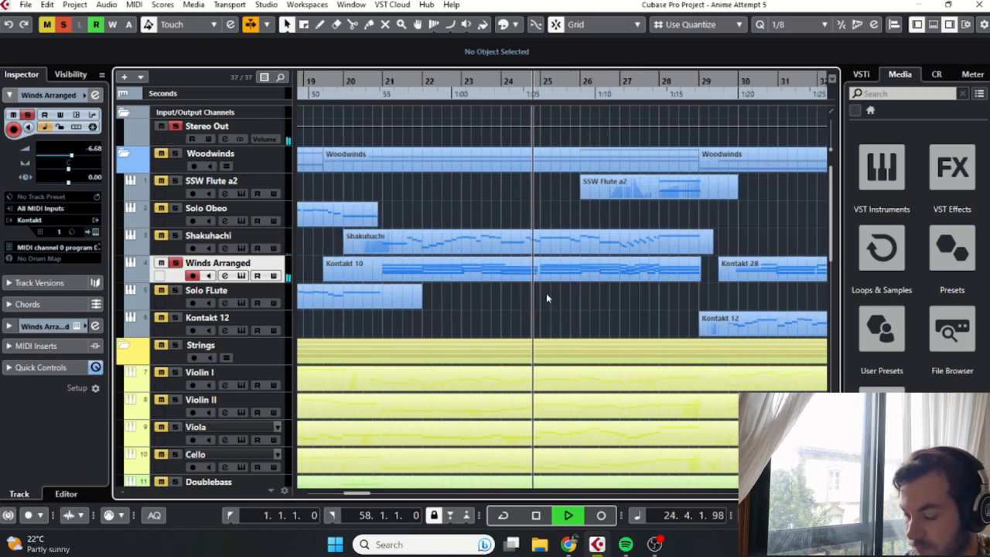
Step: Solo the Albion mid brass track to compare it with Winds Arranged, and release its solo again
scroll(546, 293, down, 3)
key(s)
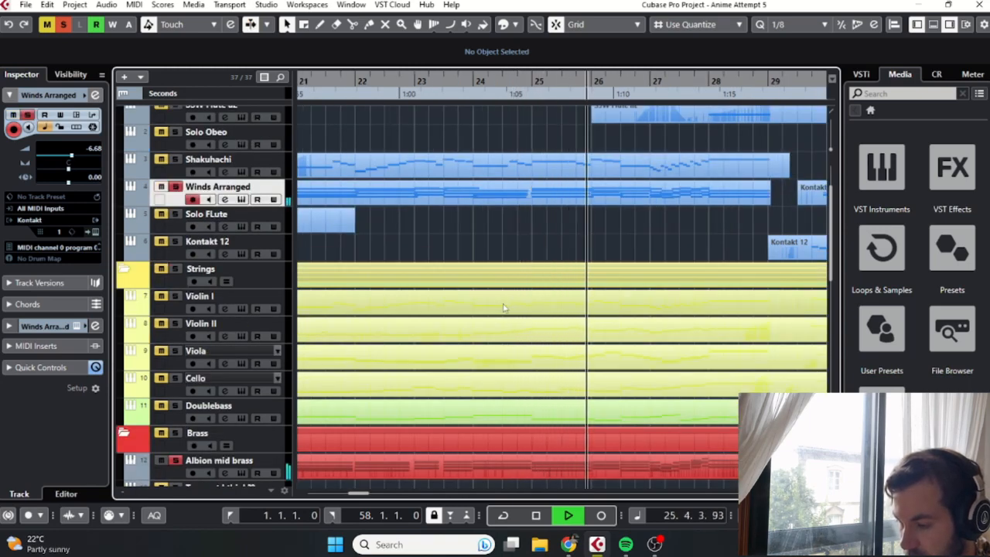
scroll(294, 346, down, 8)
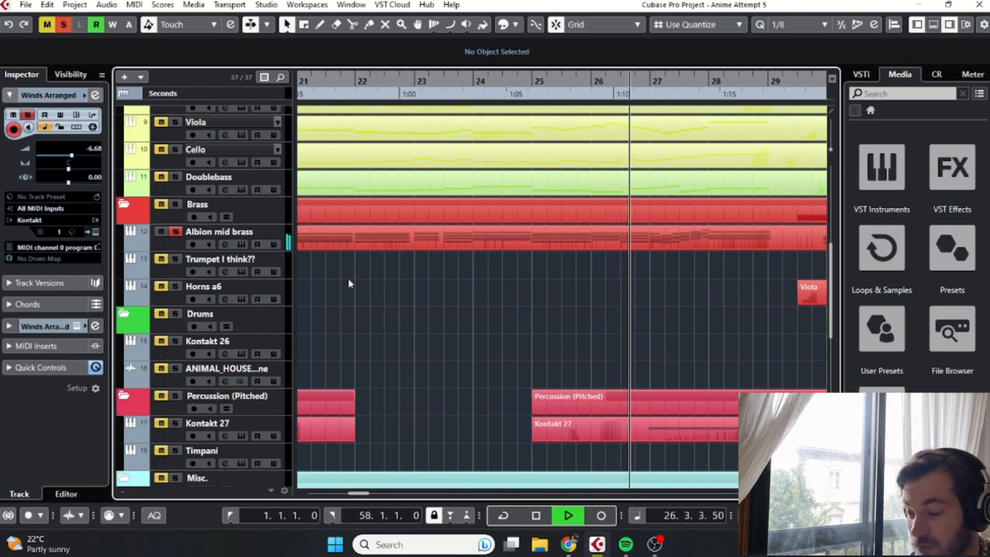
click(280, 235)
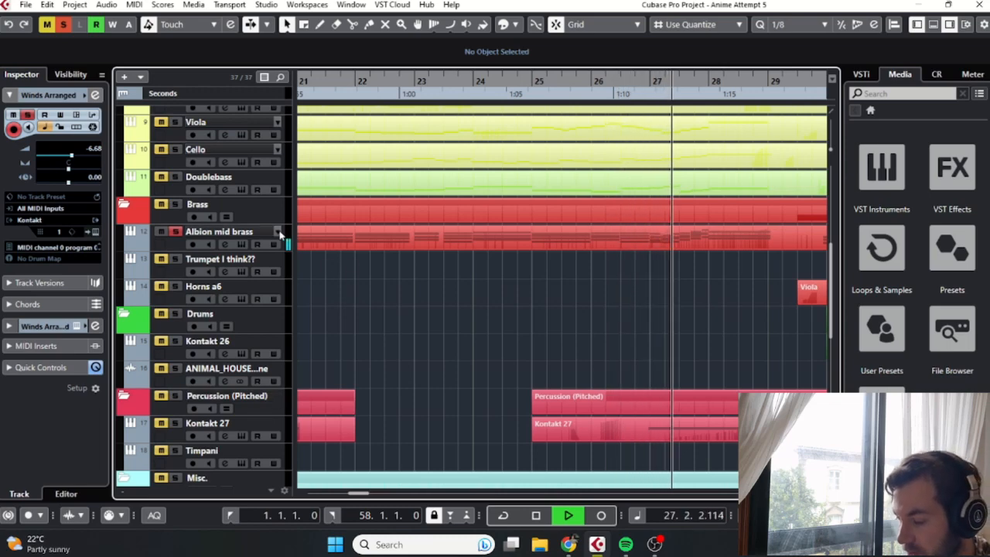
click(668, 458)
key(s)
scroll(631, 406, up, 8)
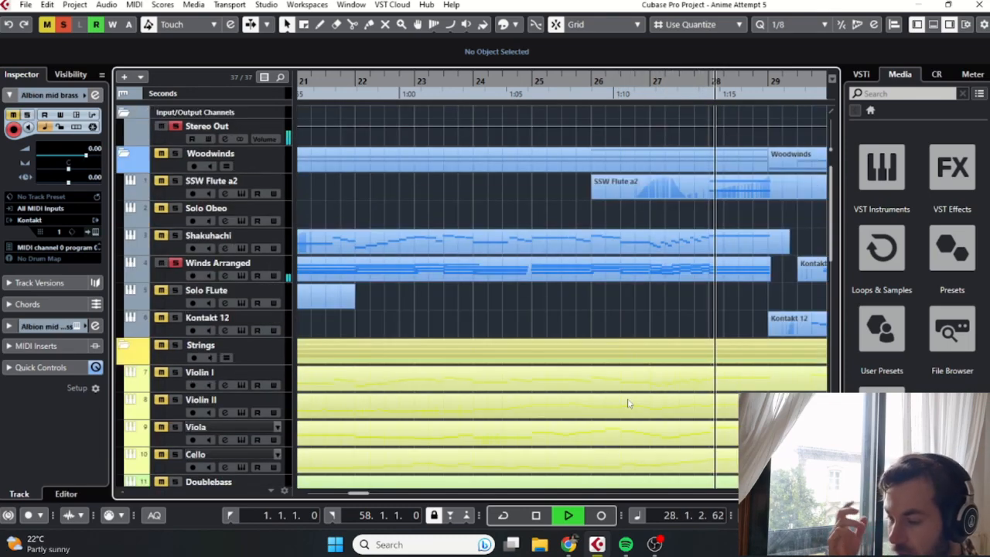
Step: Alternate the solo between Albion mid brass and Winds Arranged around bars 26 to 29, stop playback and clear all solos
scroll(628, 403, down, 8)
scroll(503, 336, up, 8)
click(176, 263)
scroll(495, 283, left, 5)
key(space)
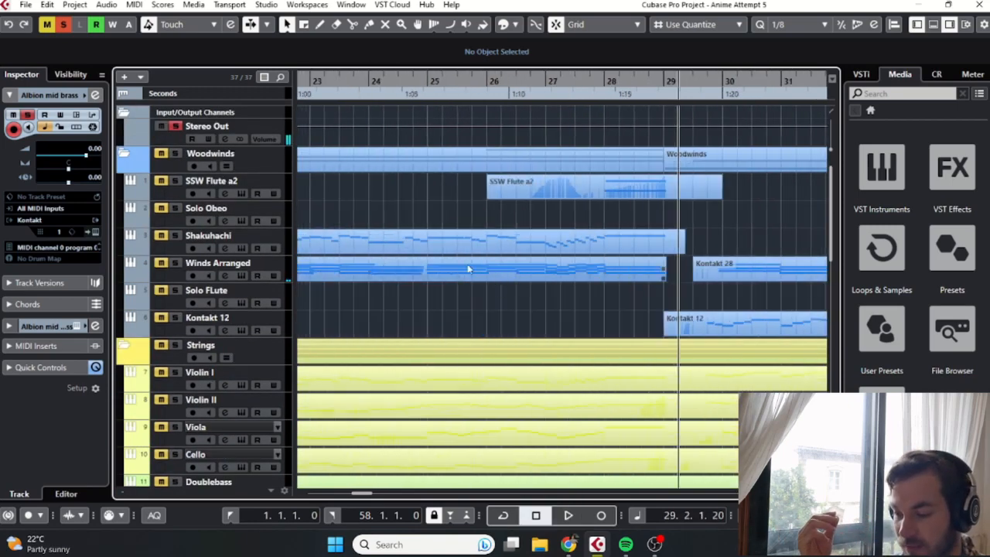
key(space)
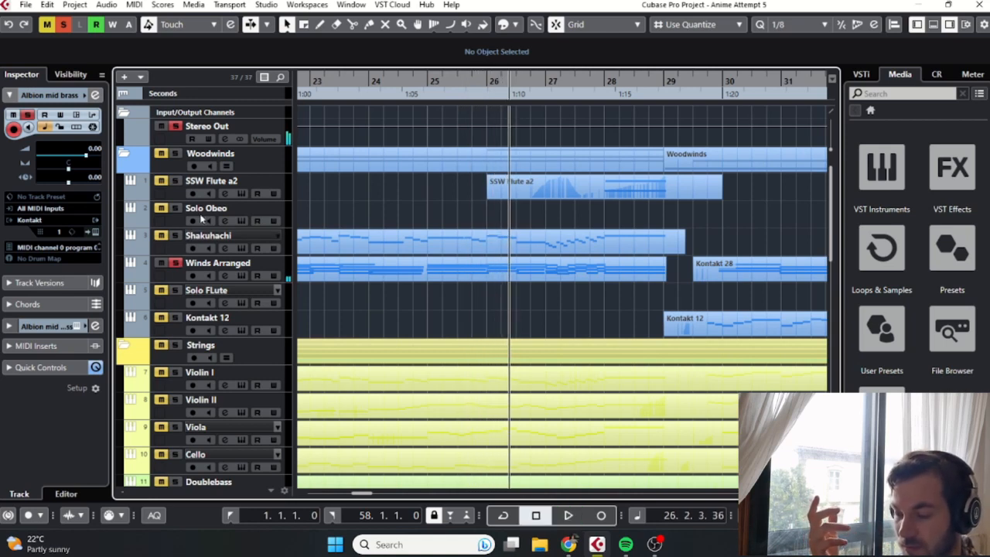
click(176, 126)
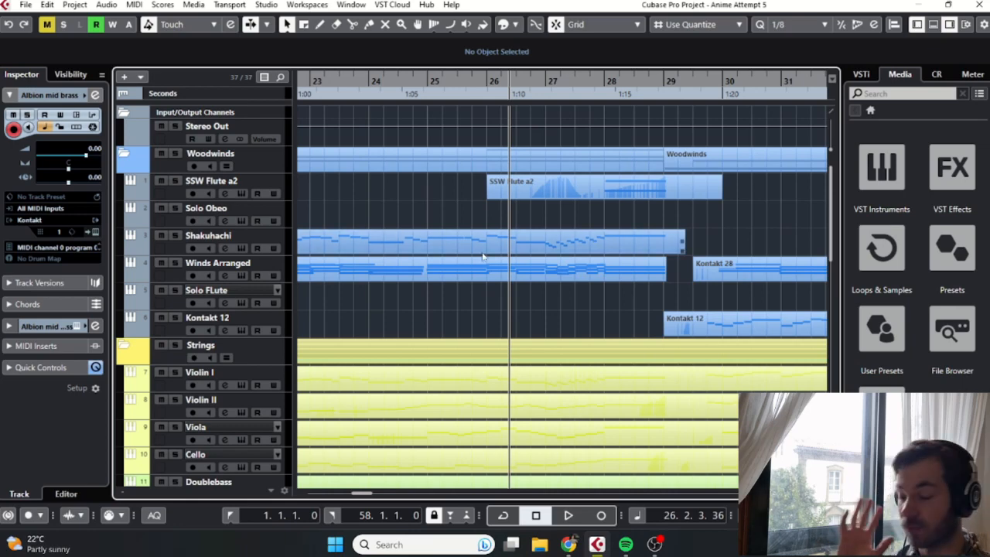
Step: Play the Kontakt 29 synth track soloed from about bar 2 and follow its chords
scroll(487, 290, down, 10)
scroll(464, 309, left, 4)
scroll(425, 338, left, 15)
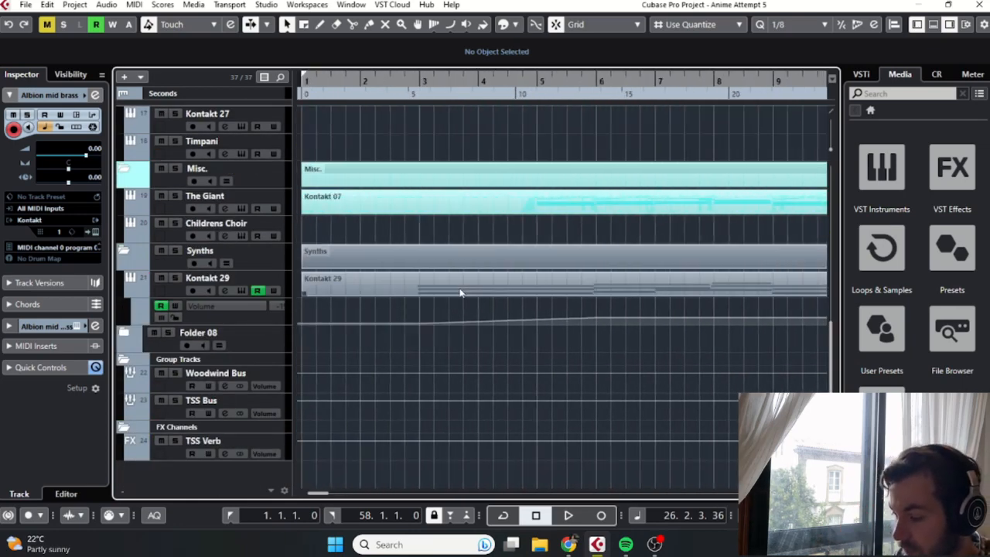
click(389, 85)
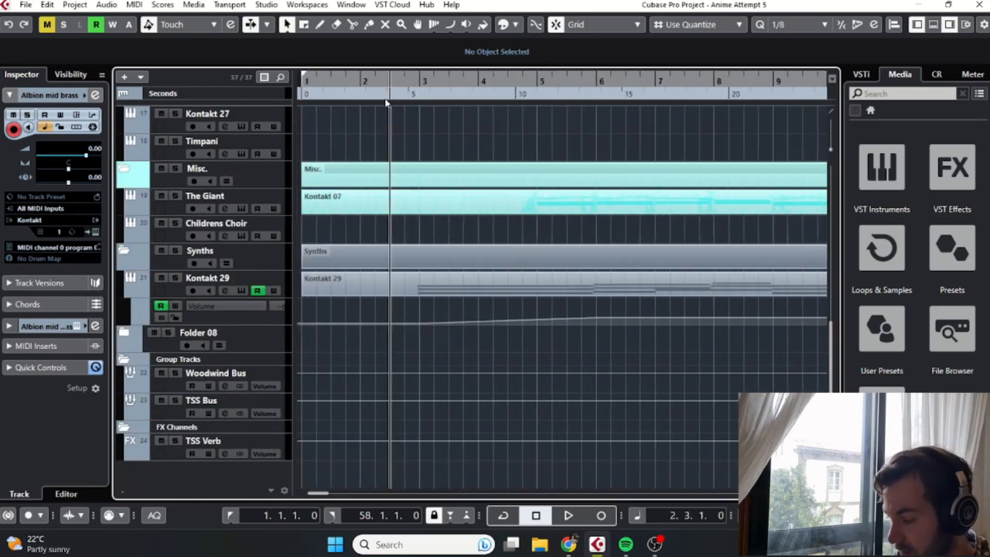
click(171, 294)
key(s)
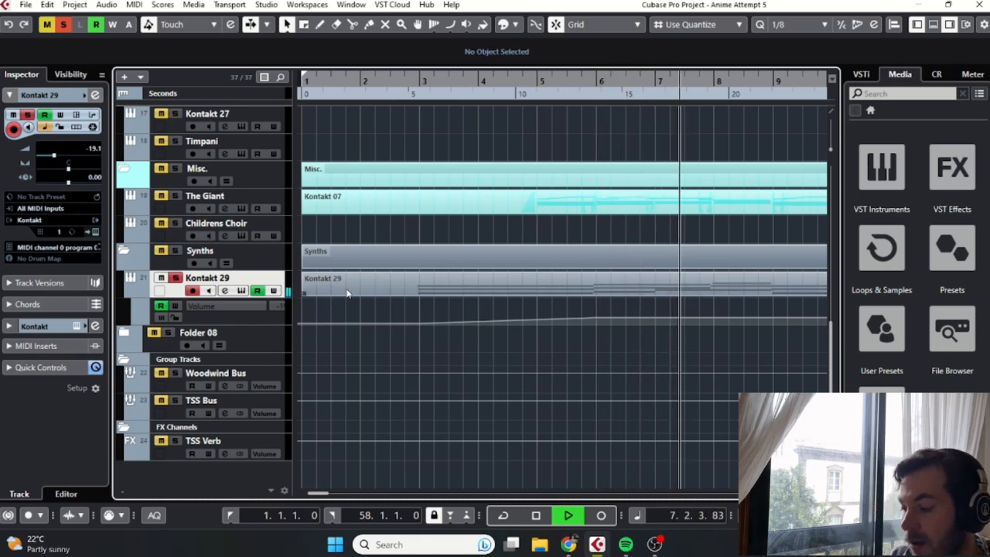
scroll(495, 259, right, 2)
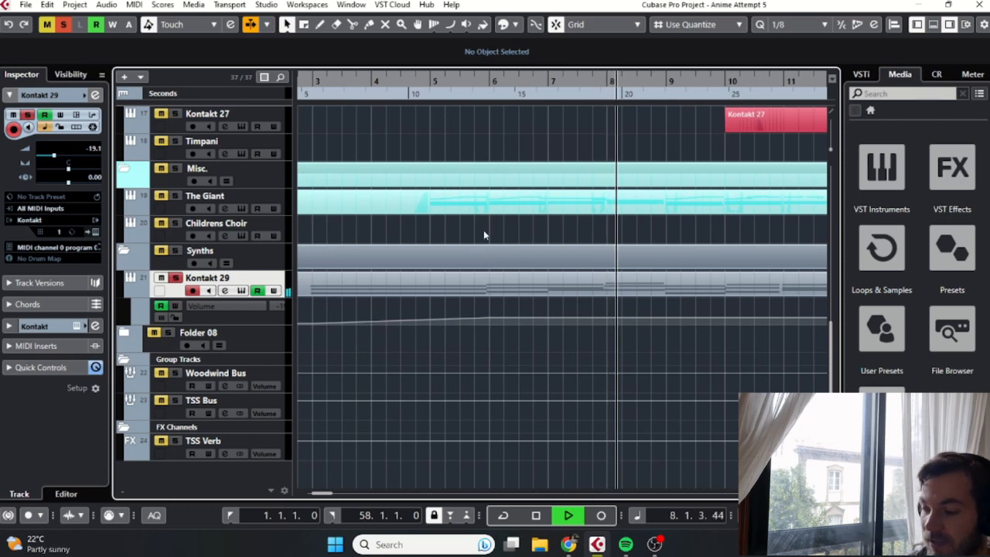
scroll(475, 226, down, 4)
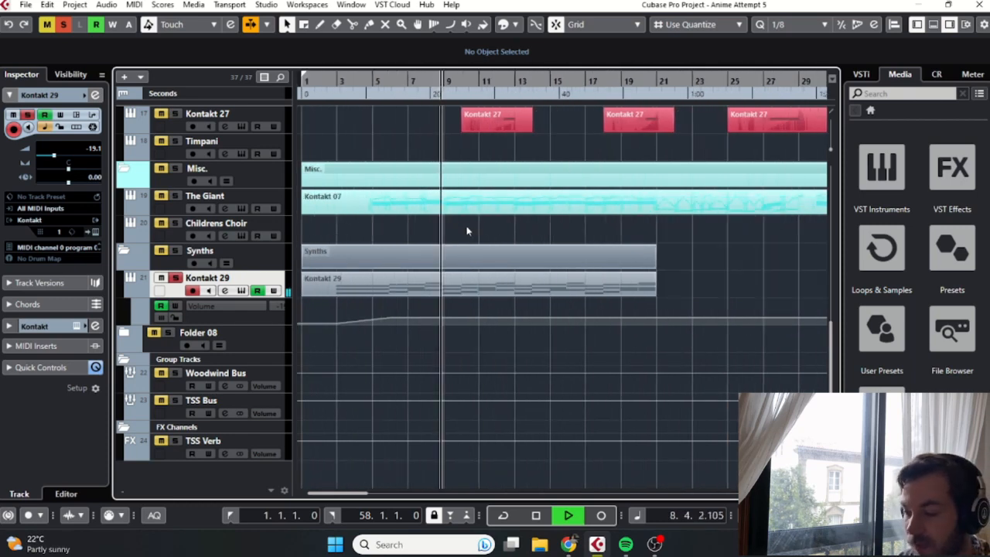
Step: Release the Kontakt 29 solo to hear the synth within the full mix, and stop playback at about bar 13
key(s)
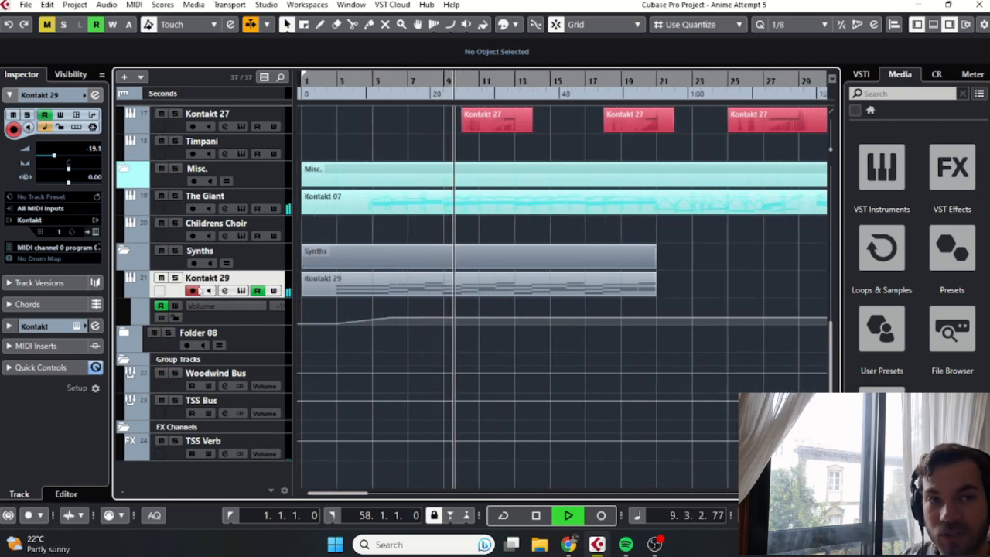
click(160, 278)
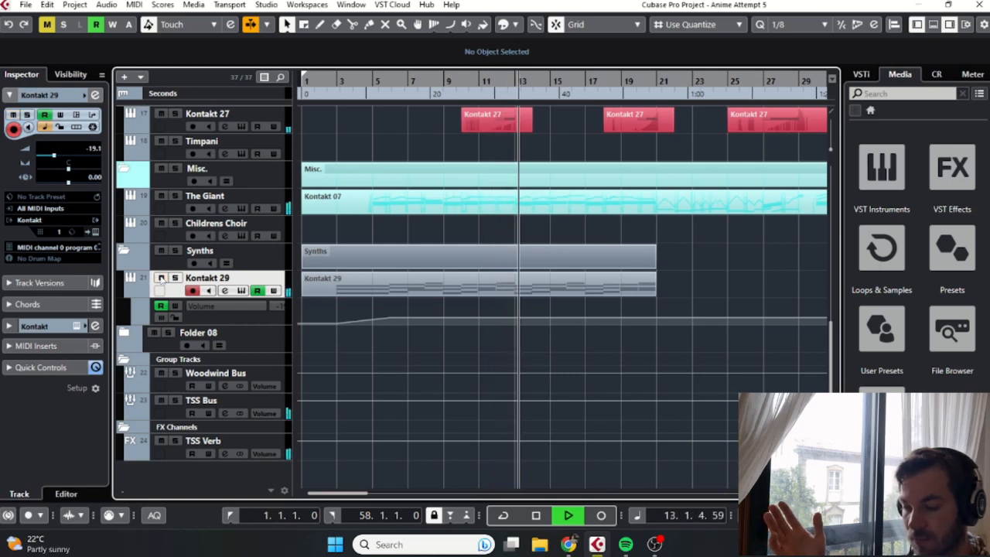
key(space)
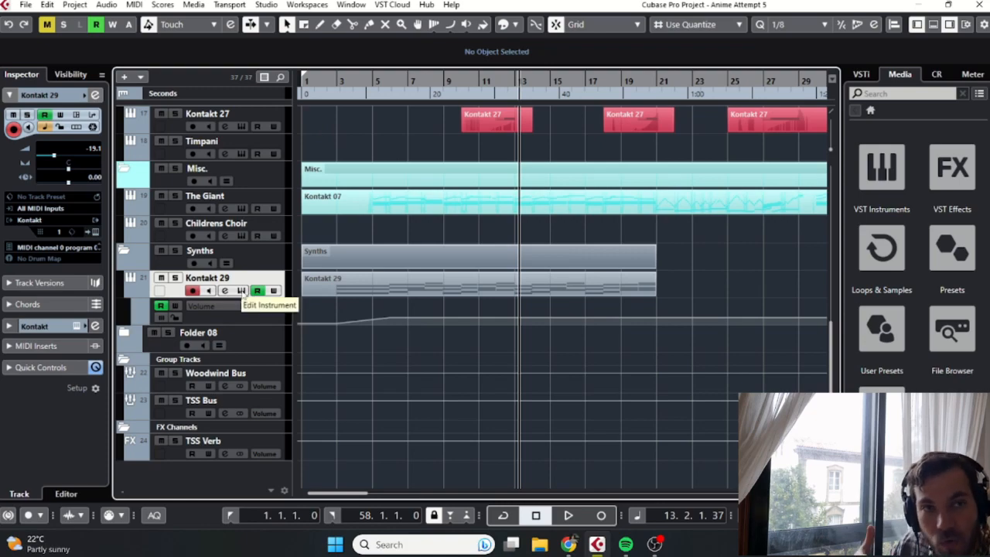
Step: Fit the arrangement into a compact overview showing all tracks from Woodwinds down to the FX channels
scroll(352, 279, up, 5)
scroll(352, 274, down, 5)
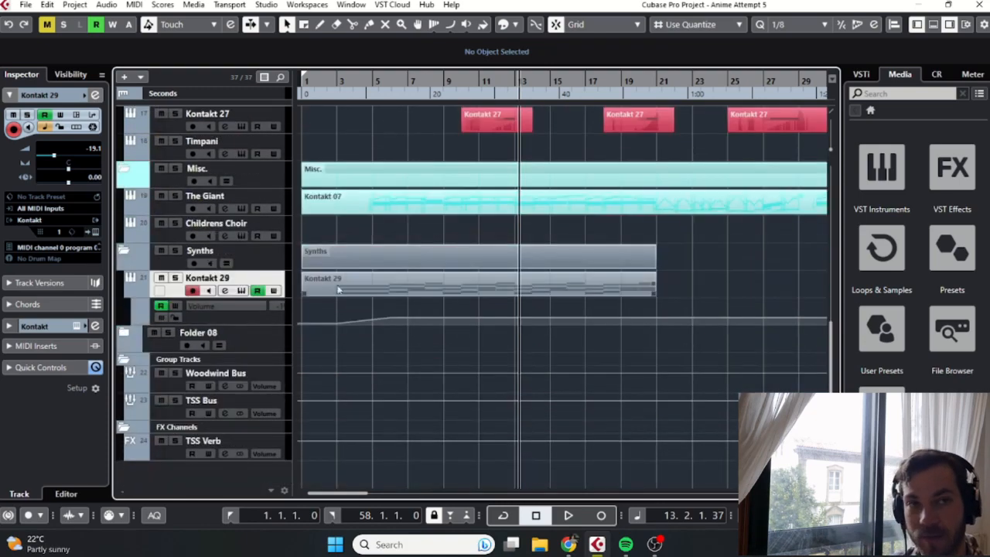
scroll(478, 311, up, 8)
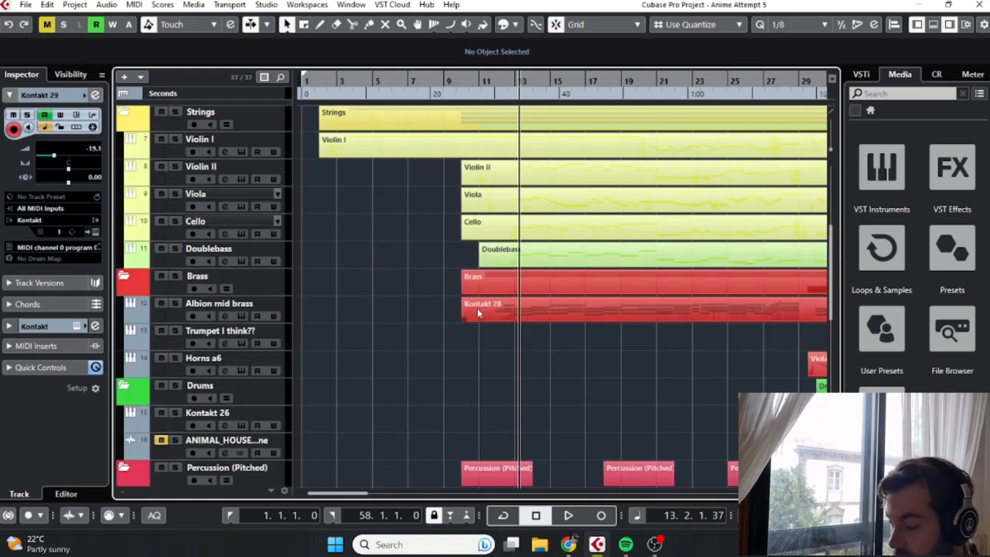
scroll(479, 300, down, 5)
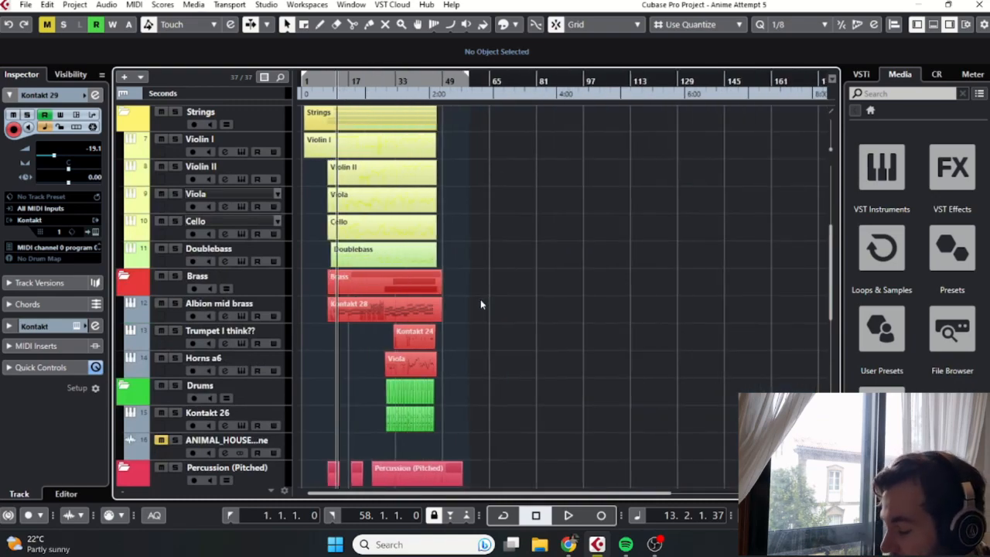
scroll(480, 299, down, 5)
scroll(352, 281, up, 6)
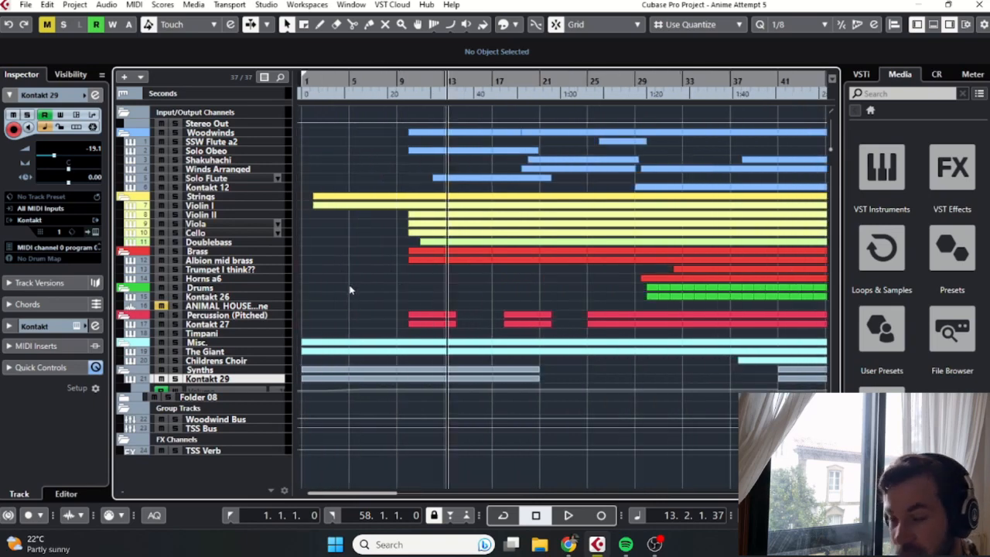
Step: Play the full mix from about bar 4 with auto-scroll on, and stop playback at the end of bar 12
drag(466, 84, 426, 103)
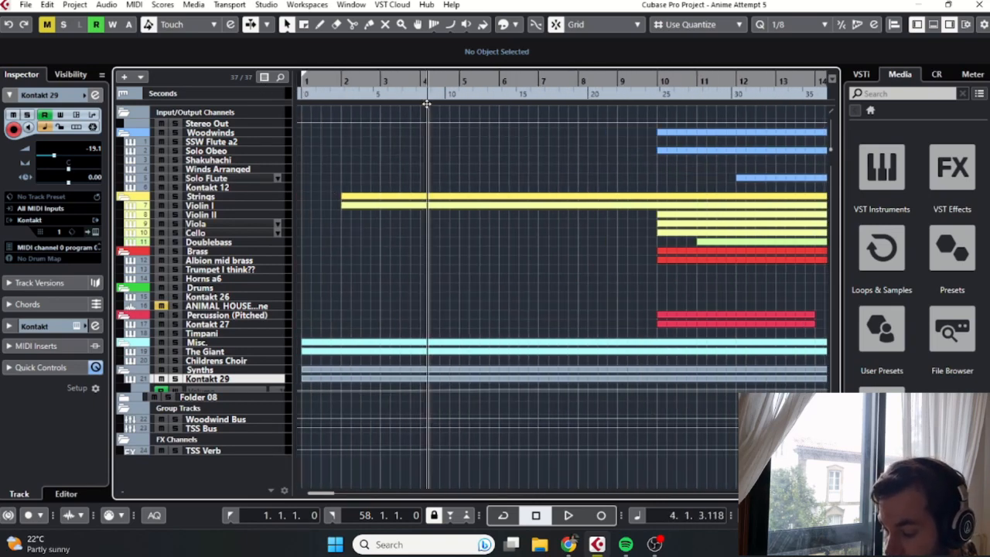
scroll(424, 124, up, 2)
scroll(524, 246, up, 3)
key(space)
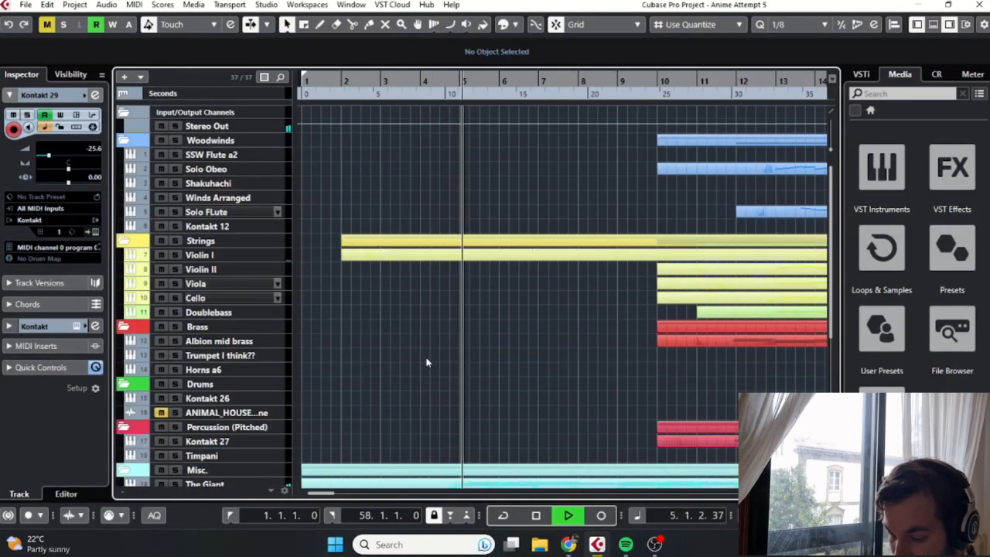
key(f)
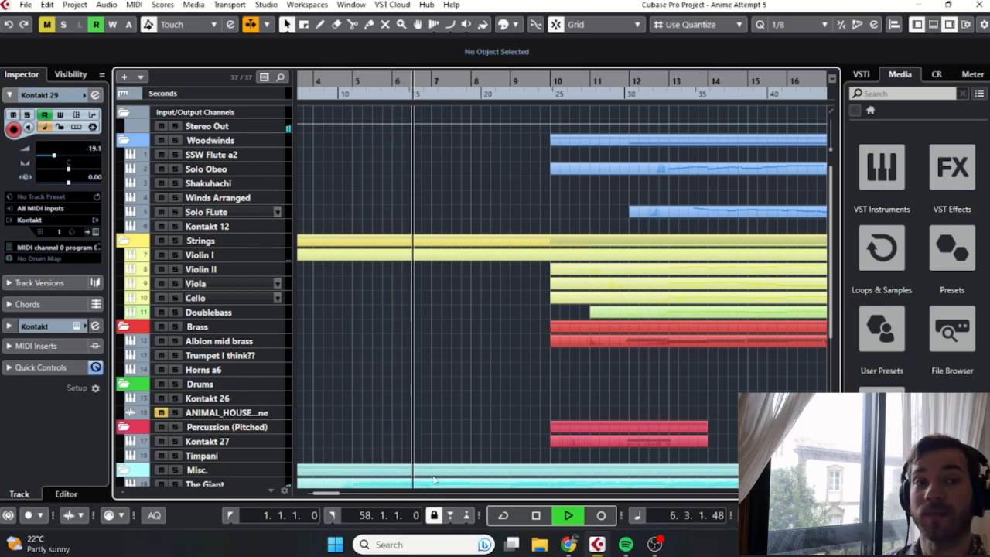
scroll(474, 399, down, 5)
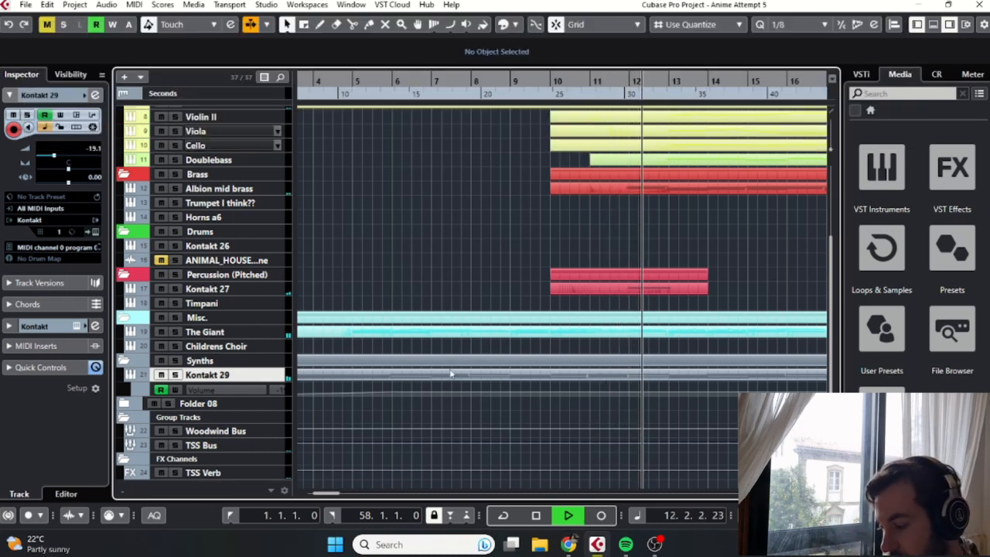
key(space)
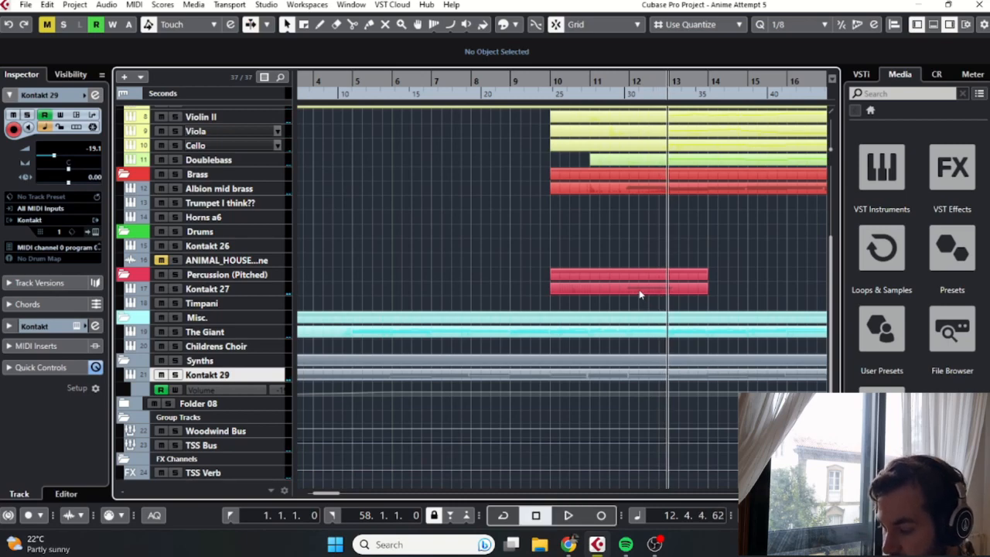
Step: Examine which woodwind, string and brass parts enter between bars 1 and 13, using taller tracks
scroll(557, 274, up, 5)
scroll(538, 267, left, 3)
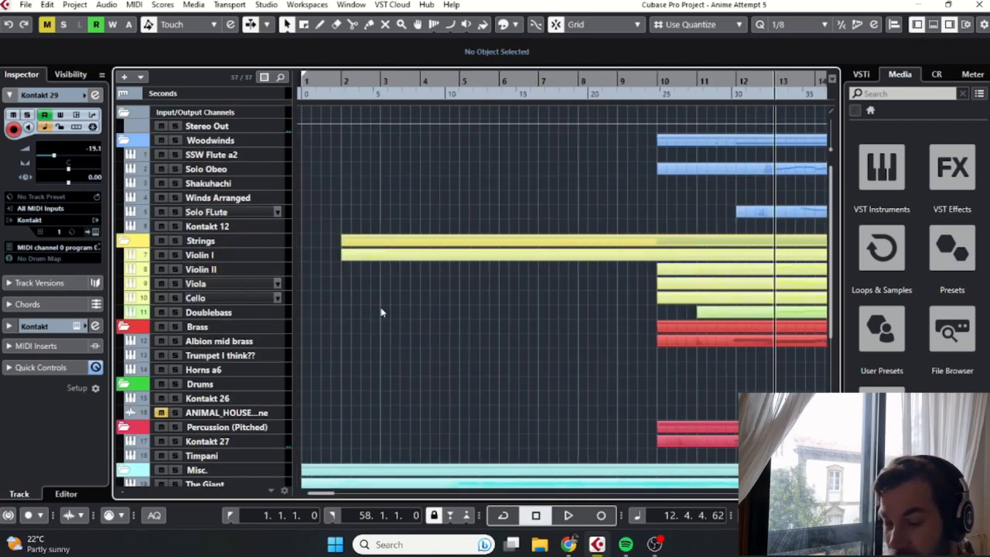
scroll(639, 290, down, 5)
scroll(560, 274, up, 5)
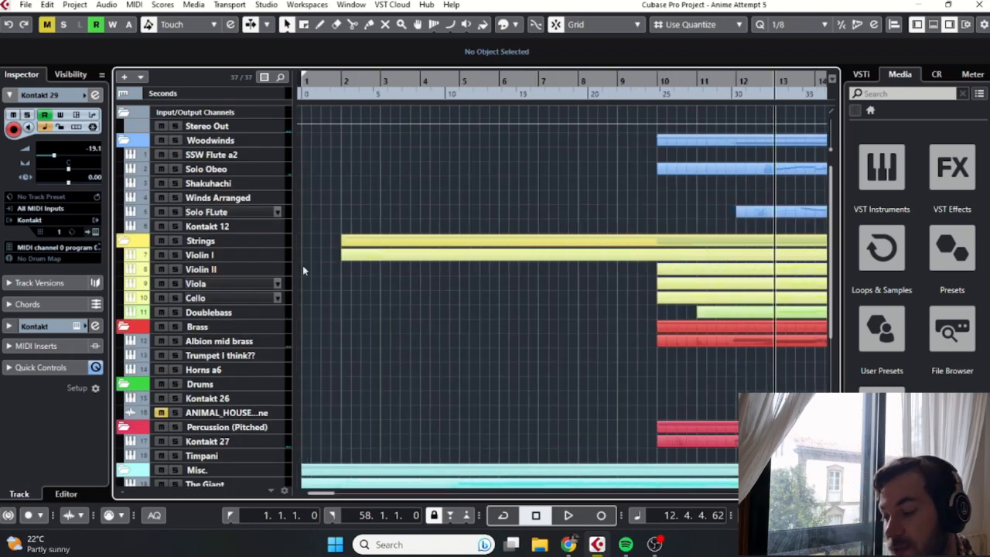
scroll(638, 289, down, 5)
scroll(542, 271, up, 5)
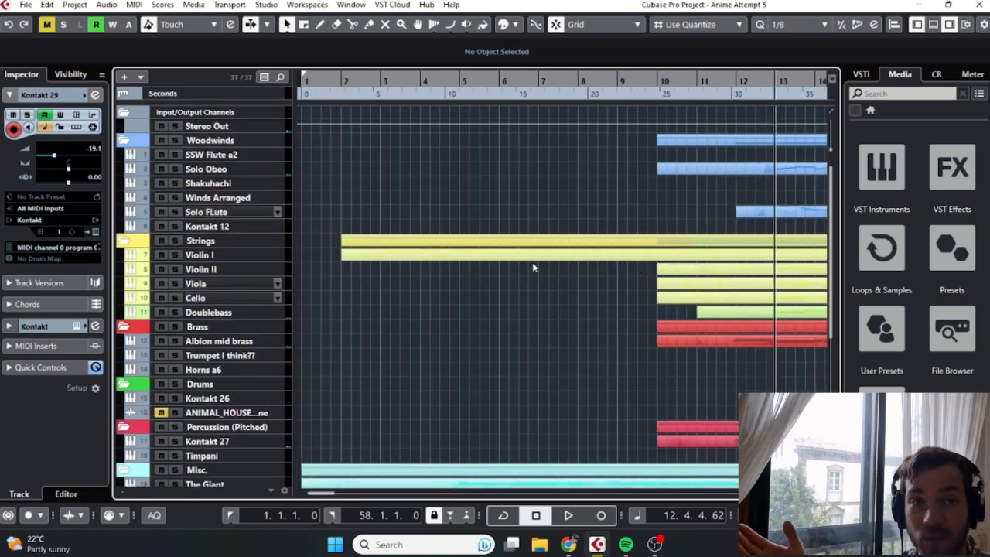
scroll(639, 289, down, 5)
scroll(542, 271, up, 5)
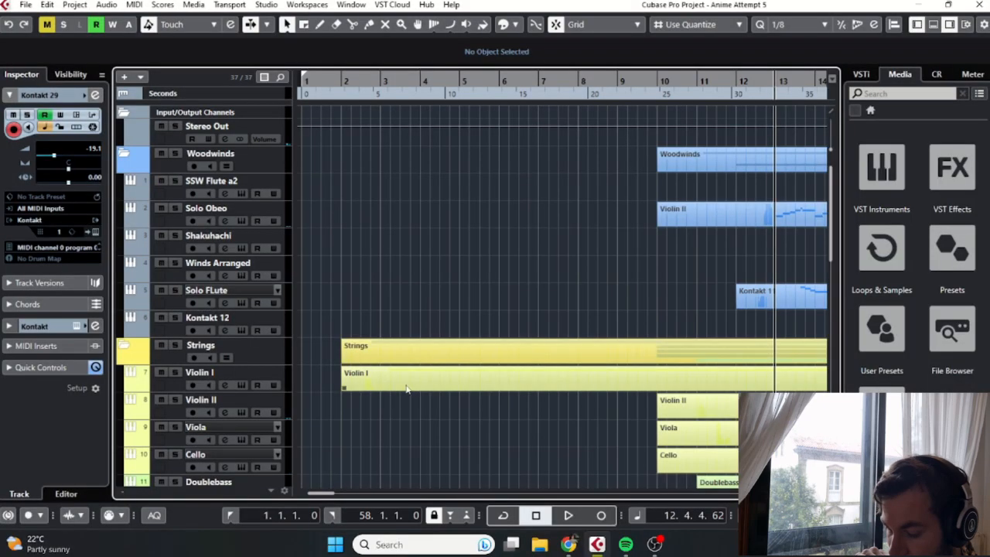
scroll(551, 371, down, 3)
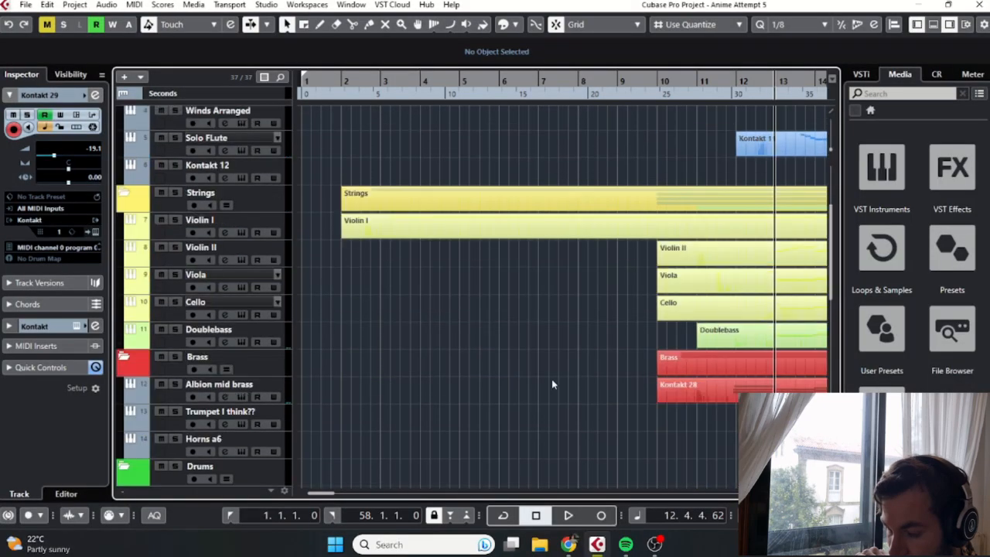
Step: Resume playback from about bar 13 and follow the strings, Solo Flute and brass up close to about bar 23
scroll(464, 344, right, 3)
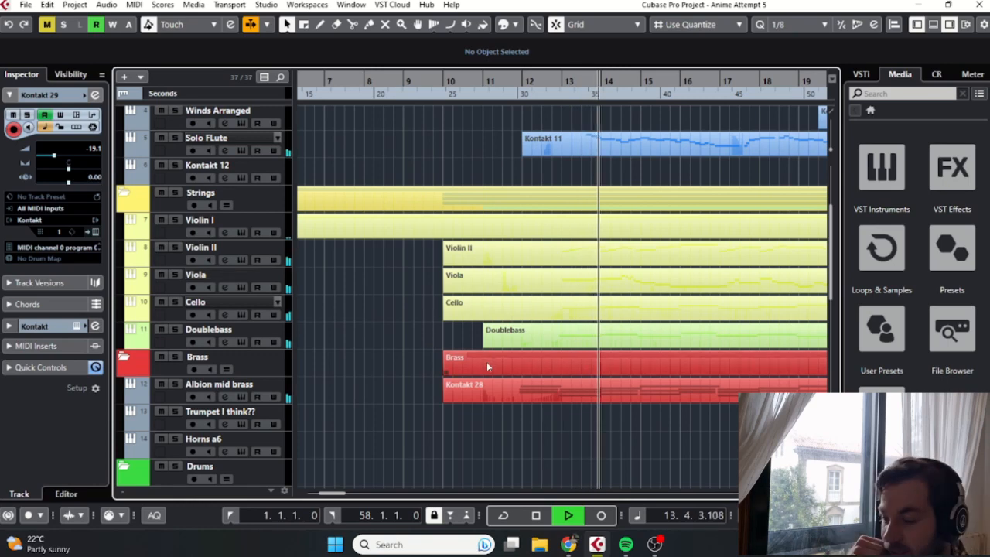
scroll(472, 365, right, 3)
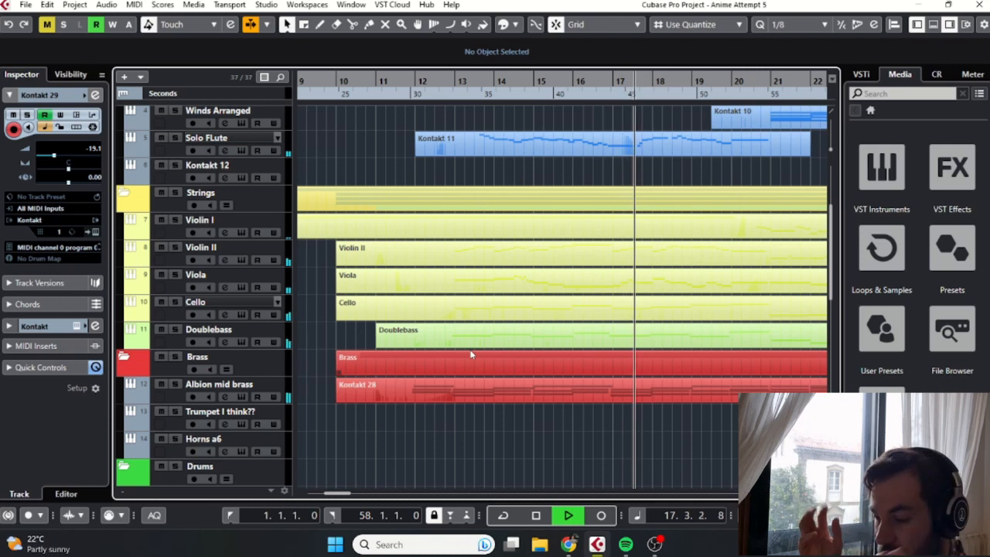
key(space)
key(f)
key(space)
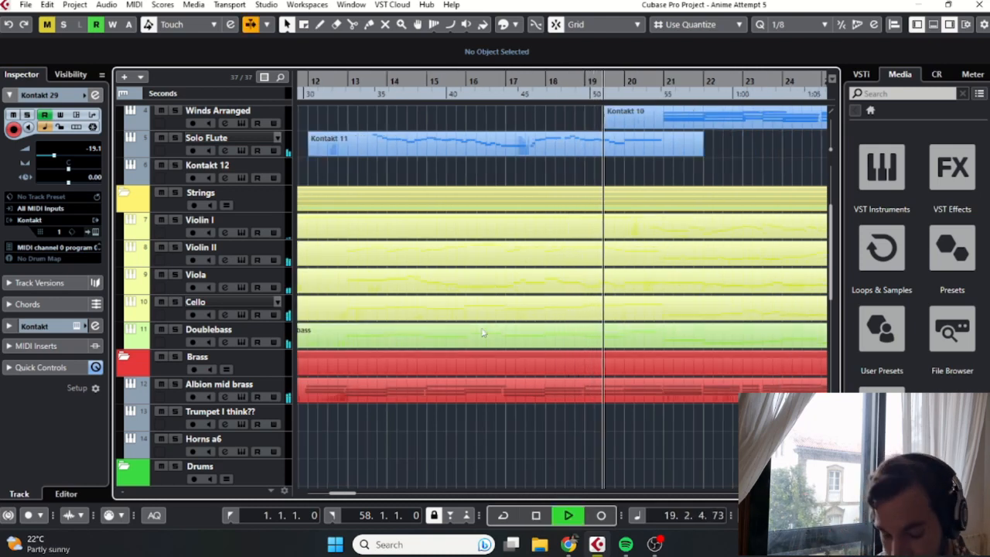
key(h)
key(h)
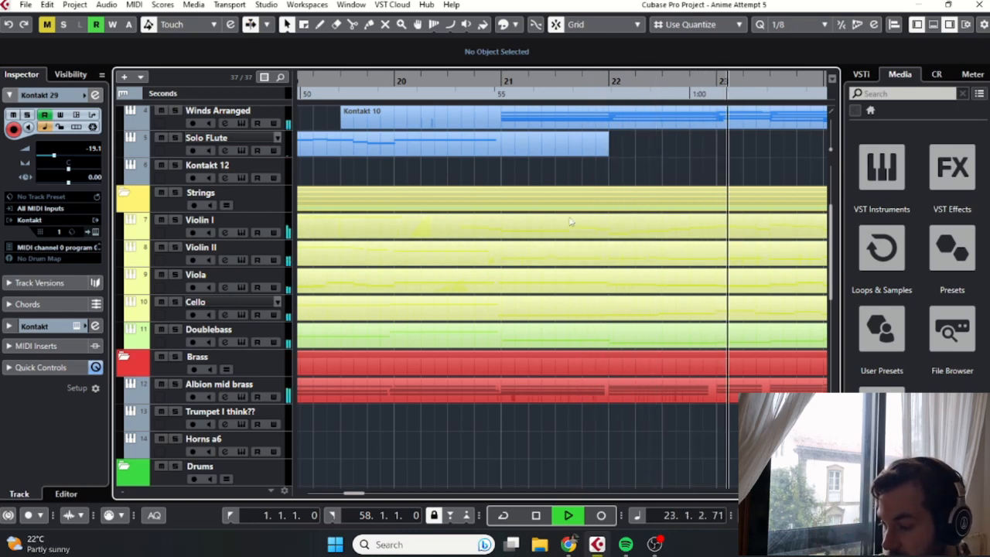
Step: Select the Shakuhachi part and the Violin I part during playback to compare their melody lines, and stop at about bar 30
scroll(593, 237, down, 5)
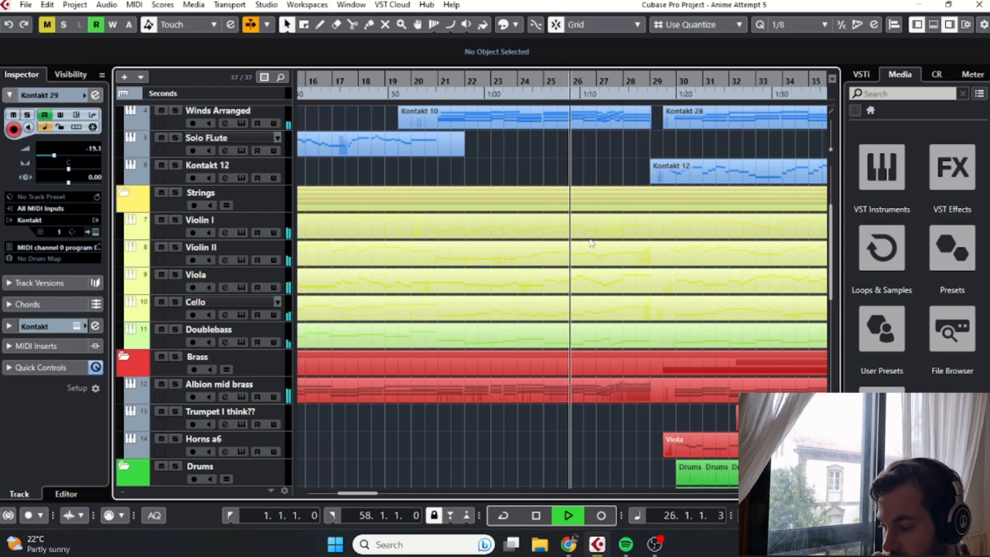
scroll(590, 242, up, 3)
click(283, 244)
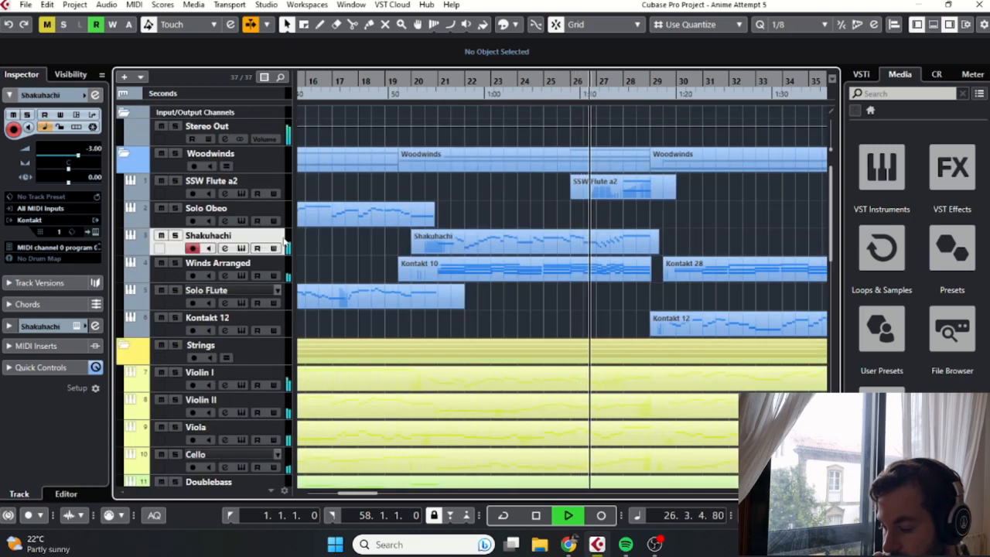
click(506, 252)
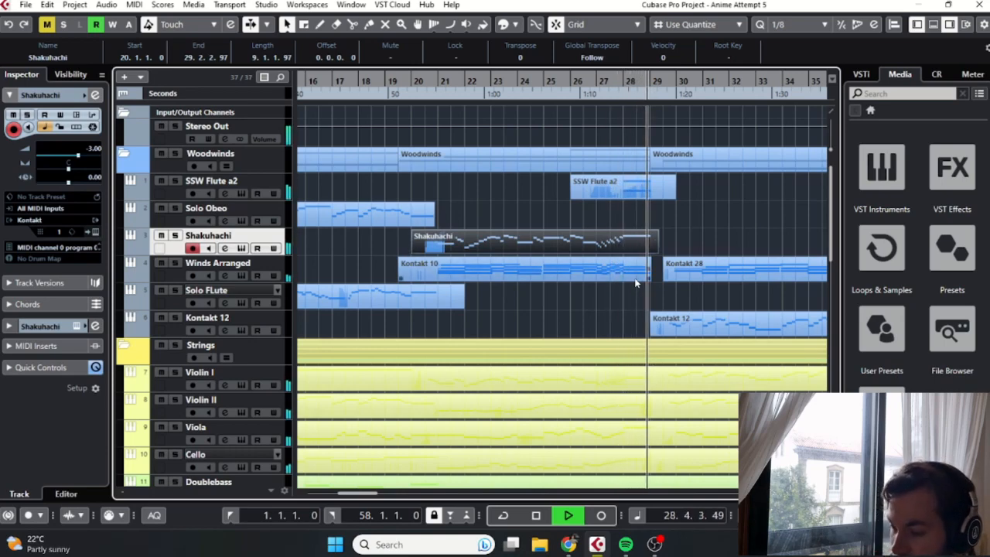
scroll(650, 277, down, 4)
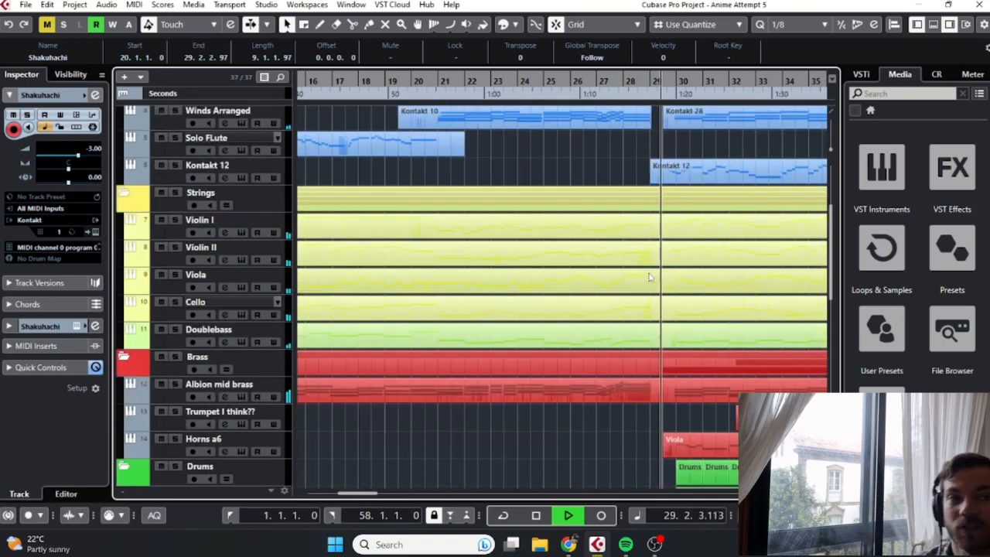
click(650, 230)
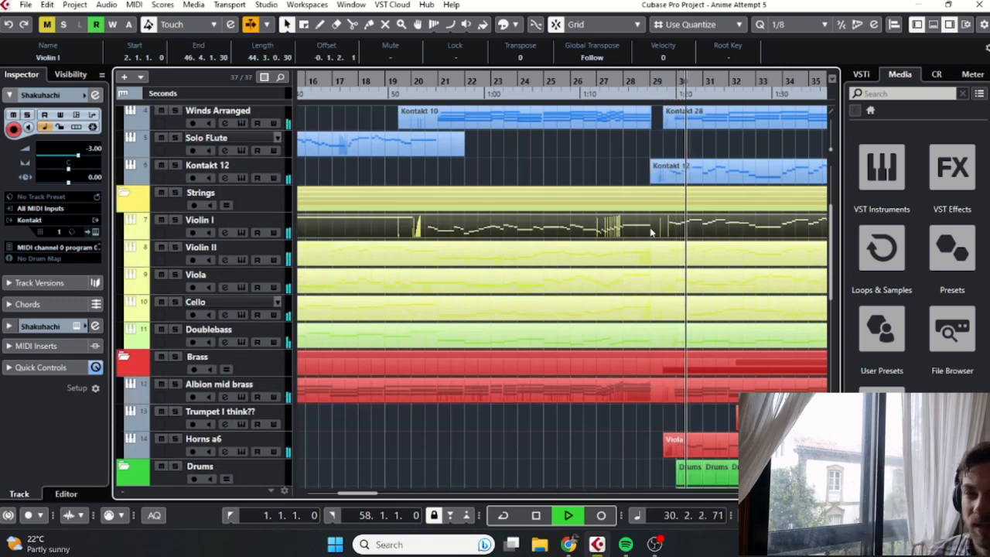
key(space)
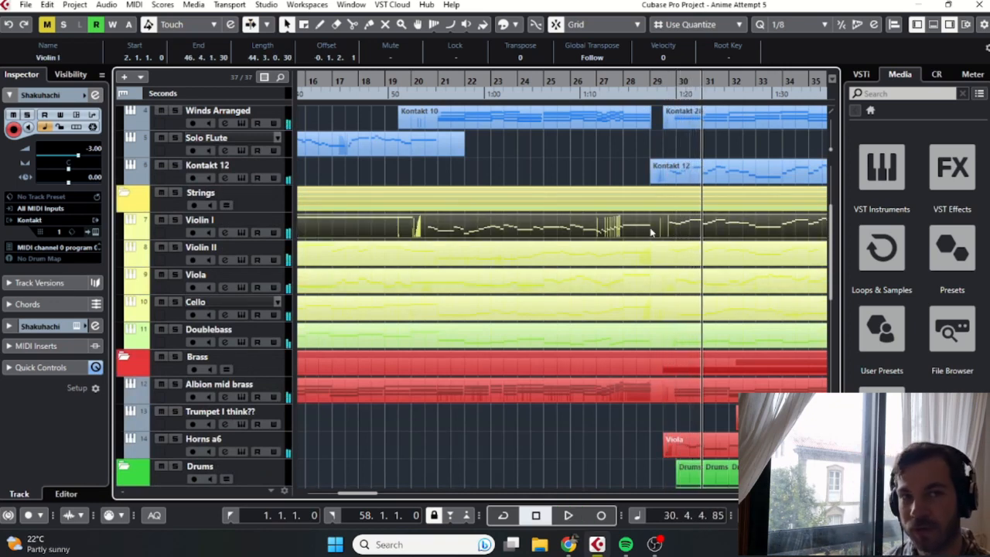
Step: Replay the Shakuhachi section of the full mix from about bar 20 and stop at about bar 25
scroll(653, 234, up, 4)
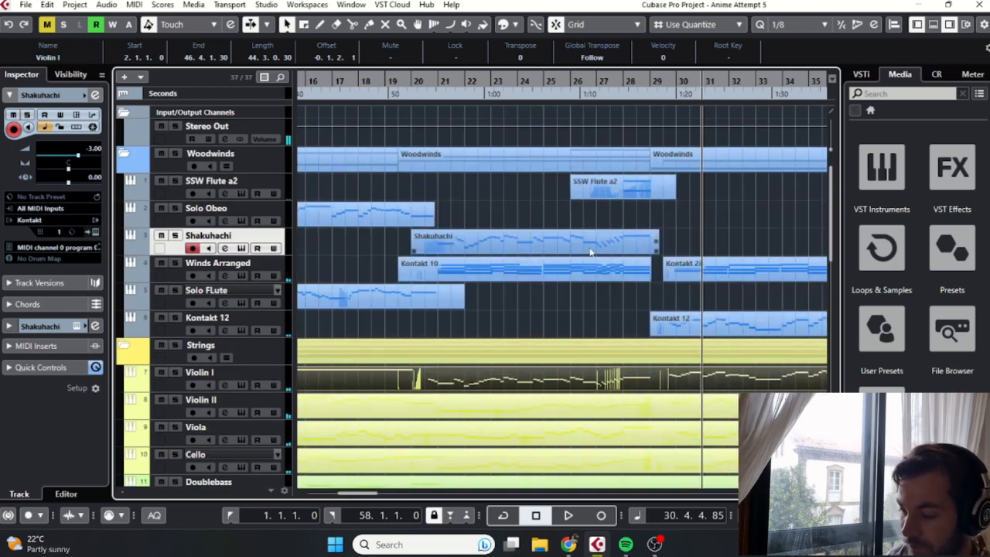
scroll(505, 295, up, 3)
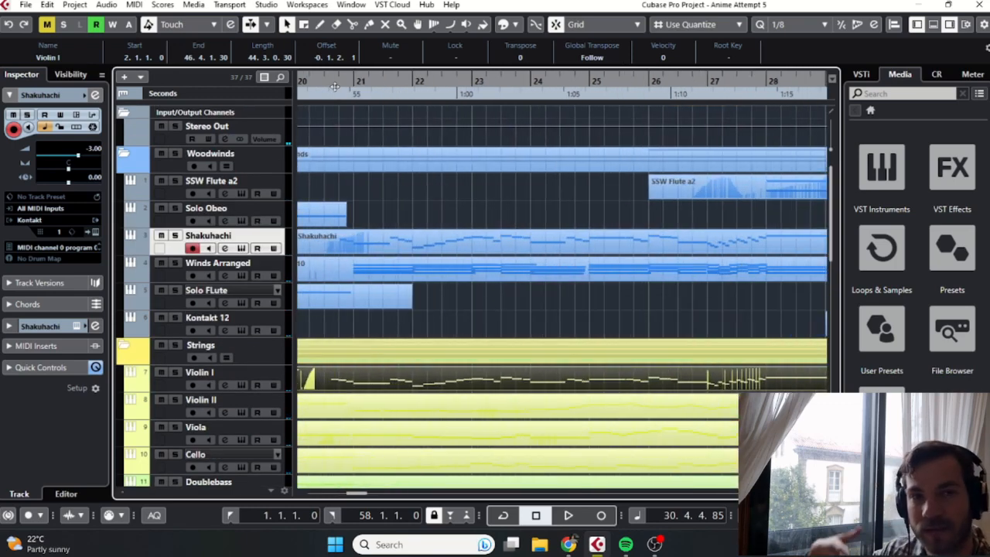
drag(333, 81, 317, 80)
key(space)
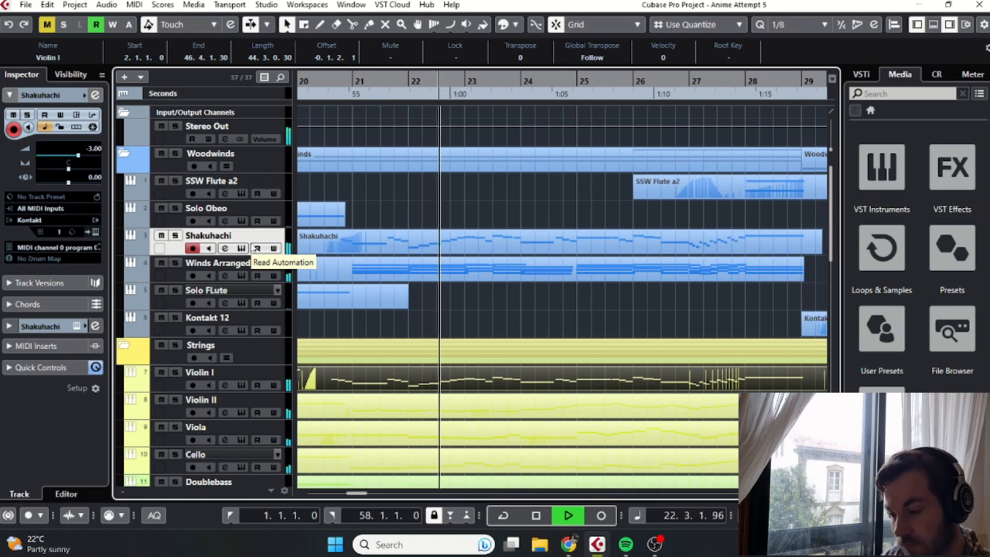
key(m)
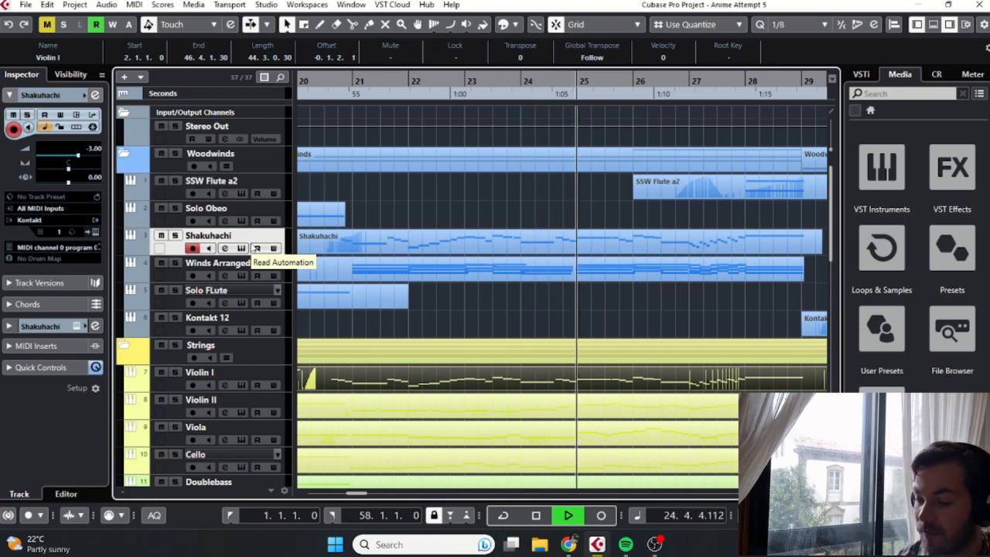
key(space)
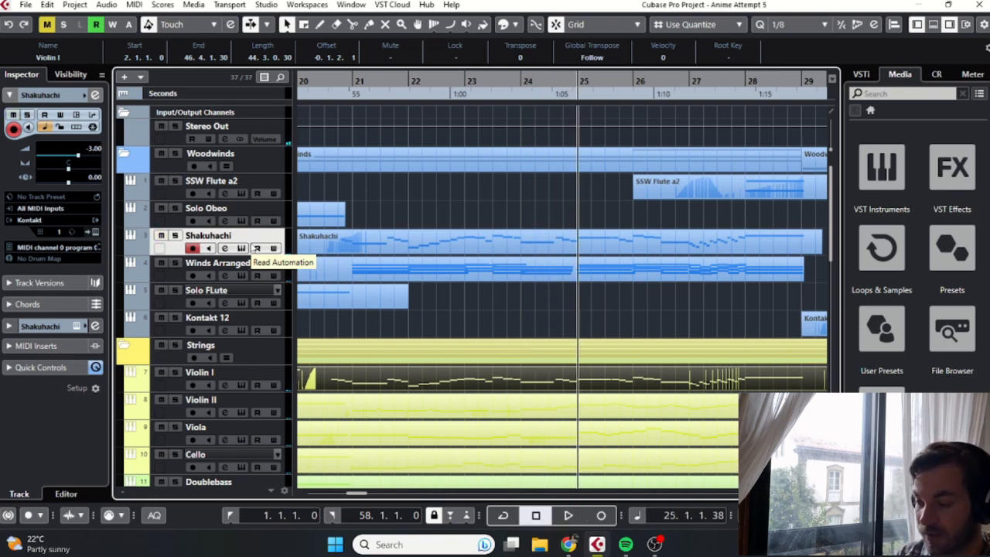
Step: Play the transition around bar 29 from about bar 27, stop at about bar 32, and replay it from about bar 28
scroll(561, 259, right, 4)
click(500, 76)
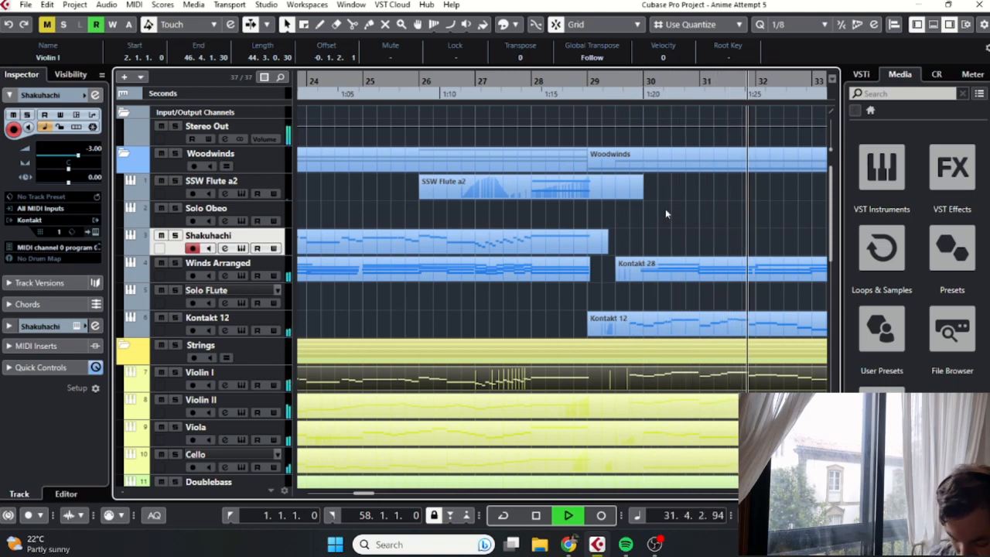
key(space)
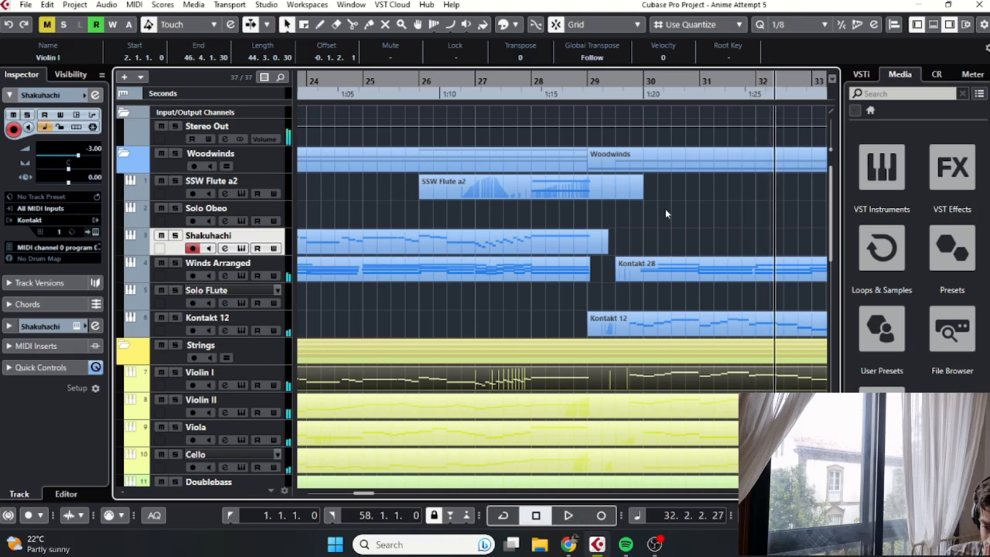
click(561, 82)
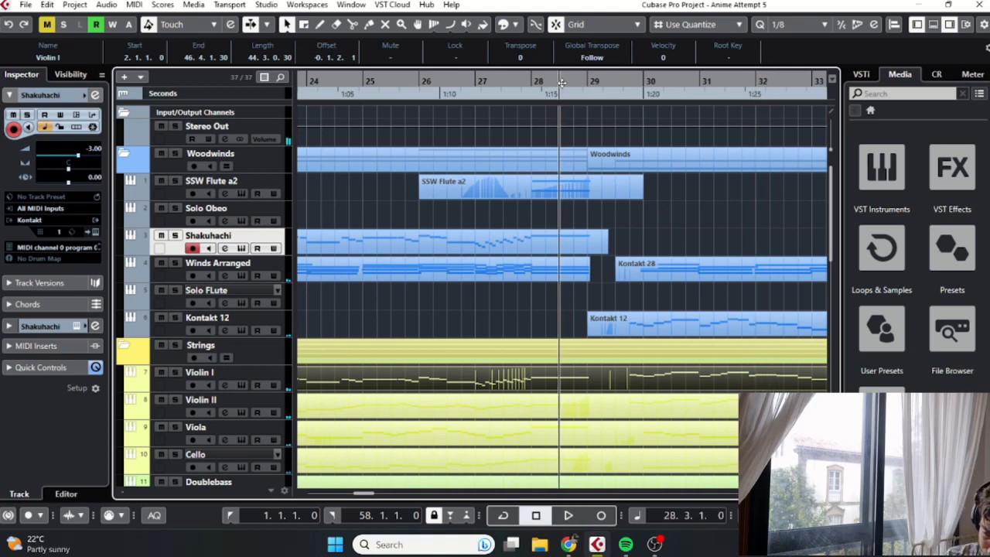
key(space)
Step: Play the full mix near bar 45 and follow the brass, percussion, choir and synth tracks up to about bar 46
scroll(476, 457, right, 10)
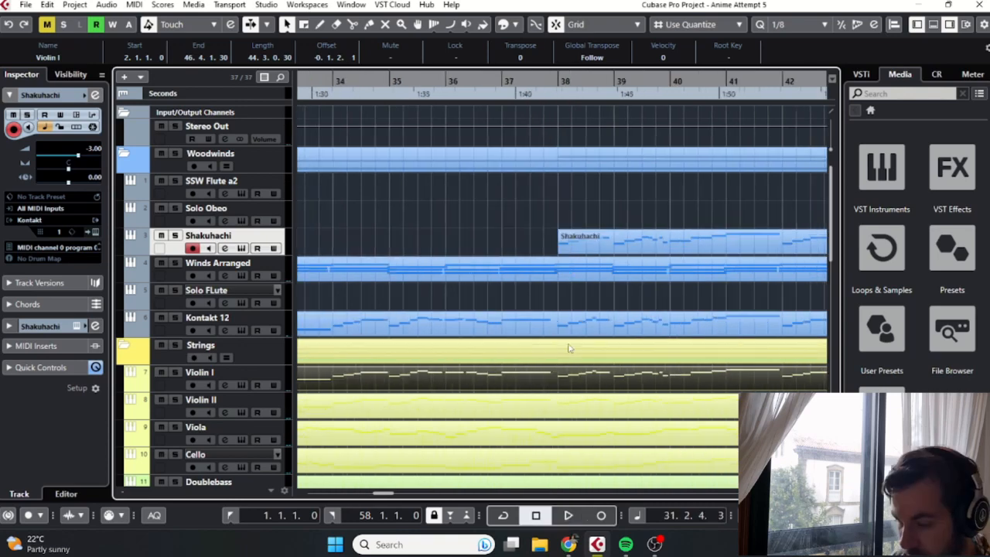
click(621, 81)
scroll(696, 224, down, 5)
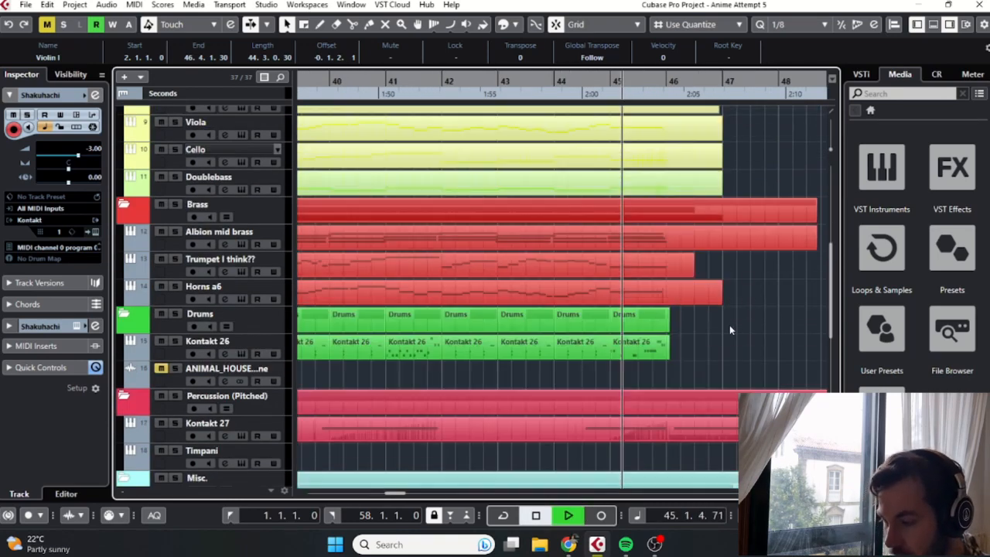
scroll(727, 317, down, 4)
scroll(727, 317, right, 2)
scroll(661, 295, up, 3)
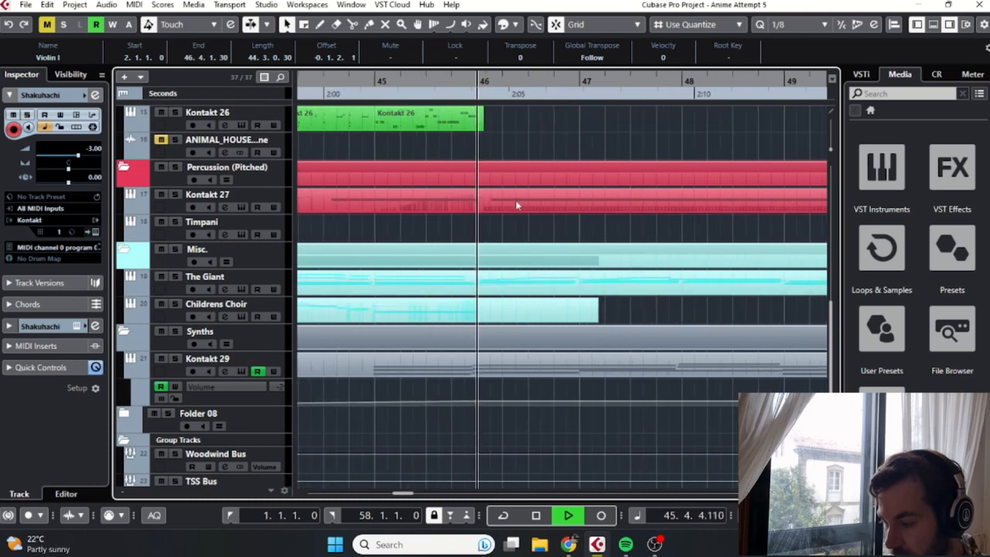
Step: Replay the ending repeatedly from about bar 45 and follow the brass, drum and choir parts into bar 46
key(space)
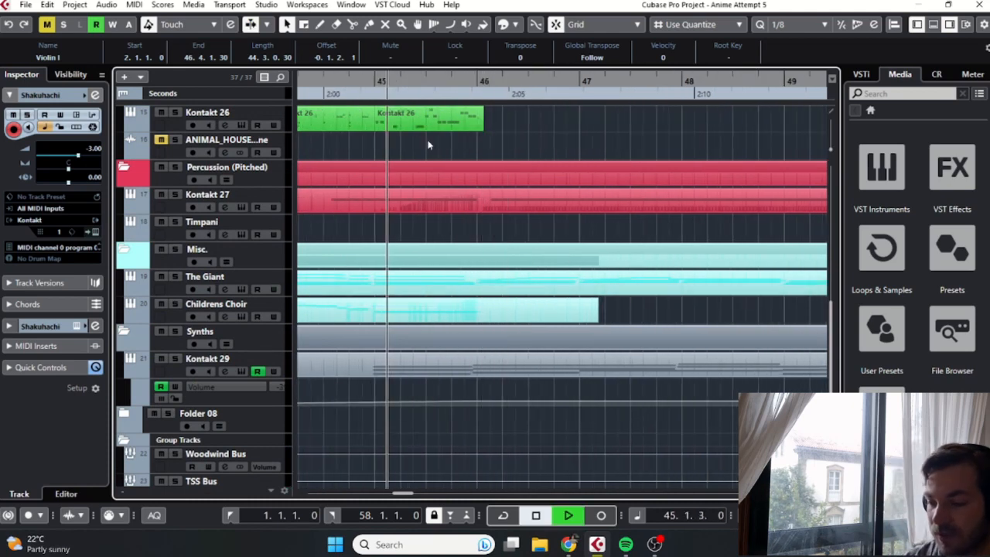
key(space)
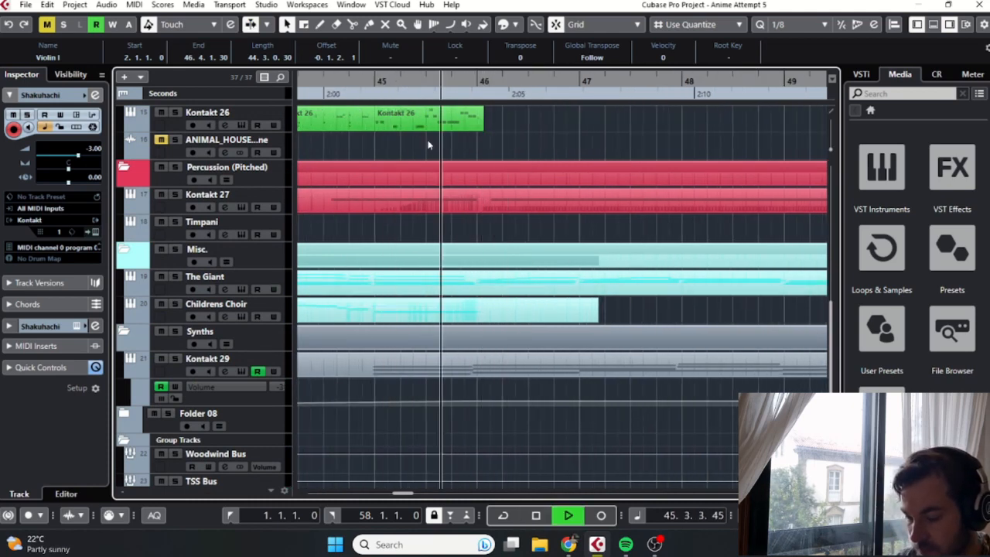
key(space)
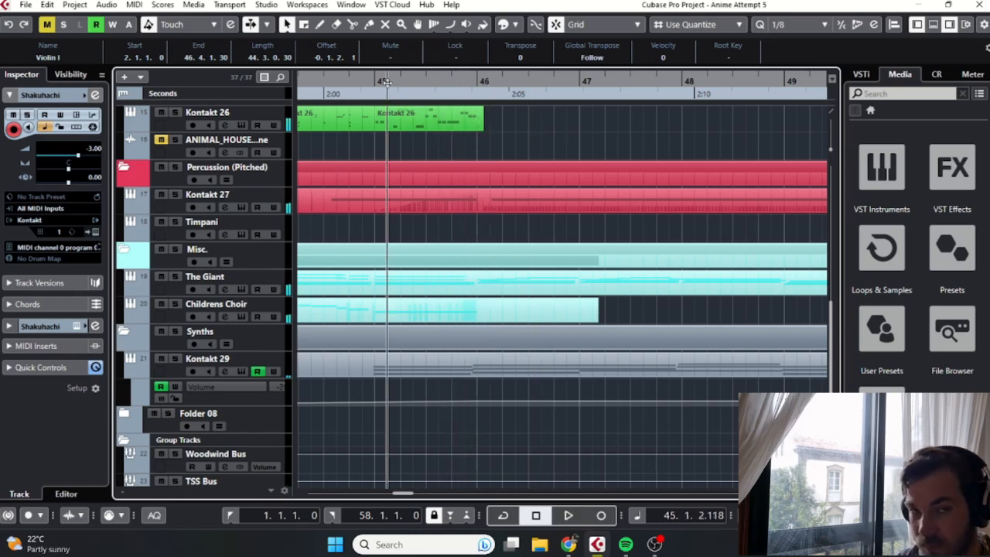
key(space)
scroll(595, 263, up, 5)
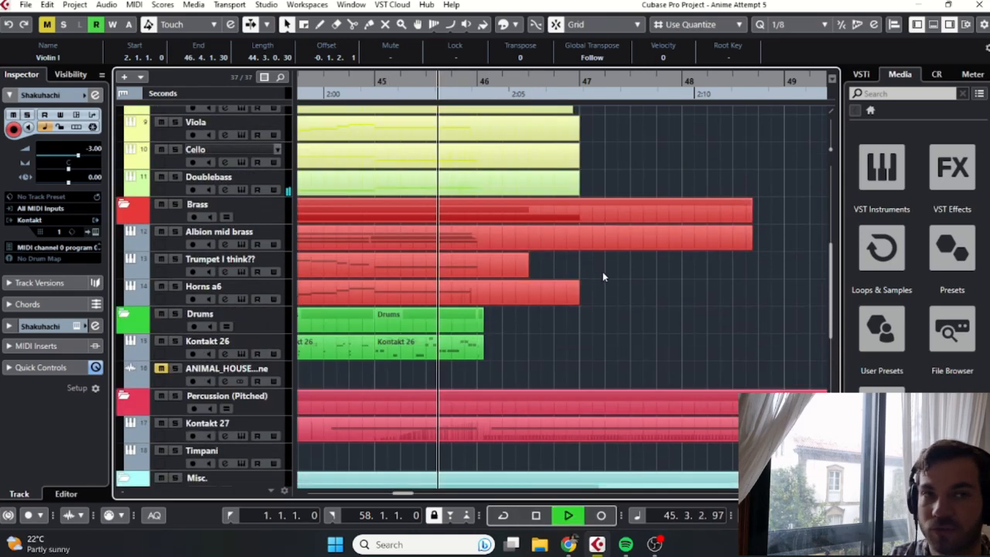
scroll(606, 271, down, 3)
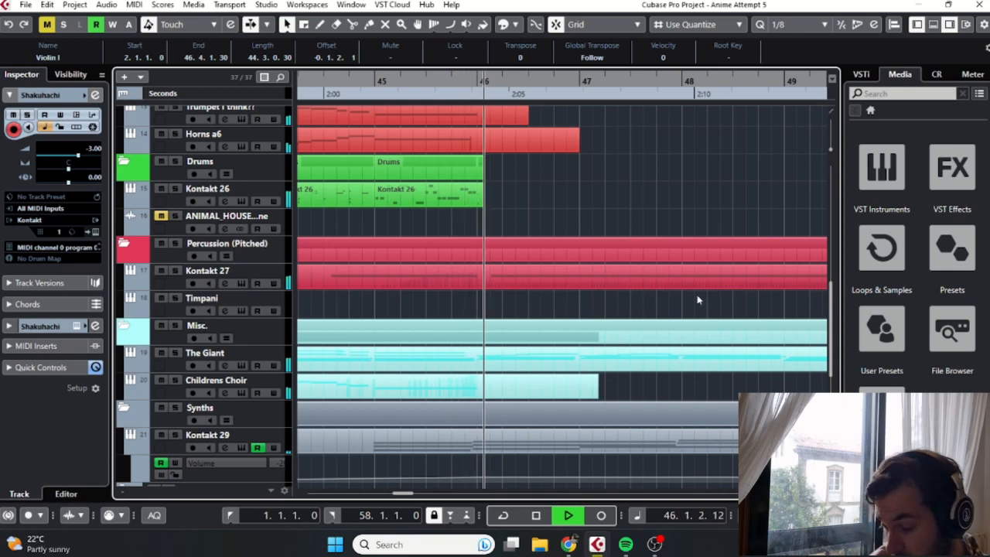
Step: Select the Kontakt 29 synth part and its track during playback, and stop at about bar 49
key(f)
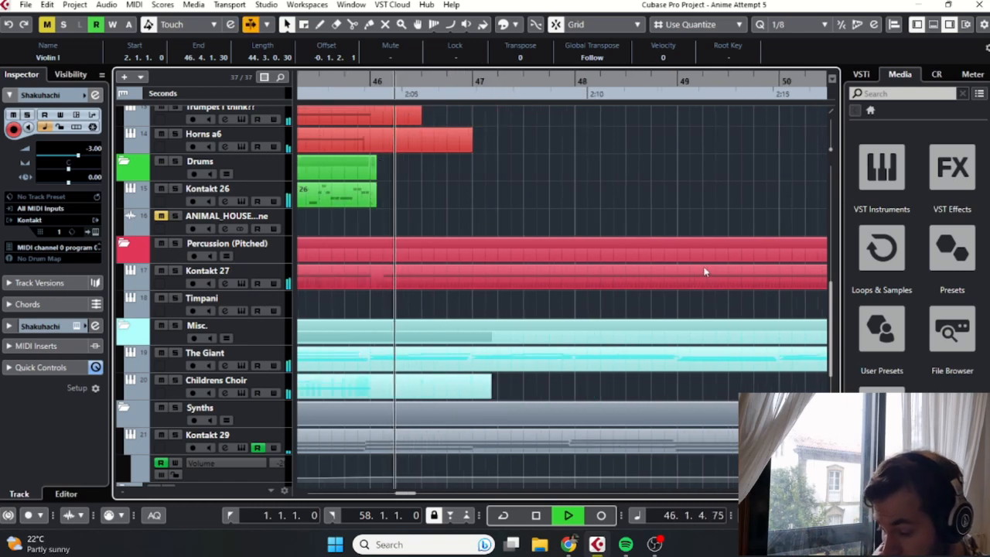
scroll(587, 301, down, 6)
click(592, 288)
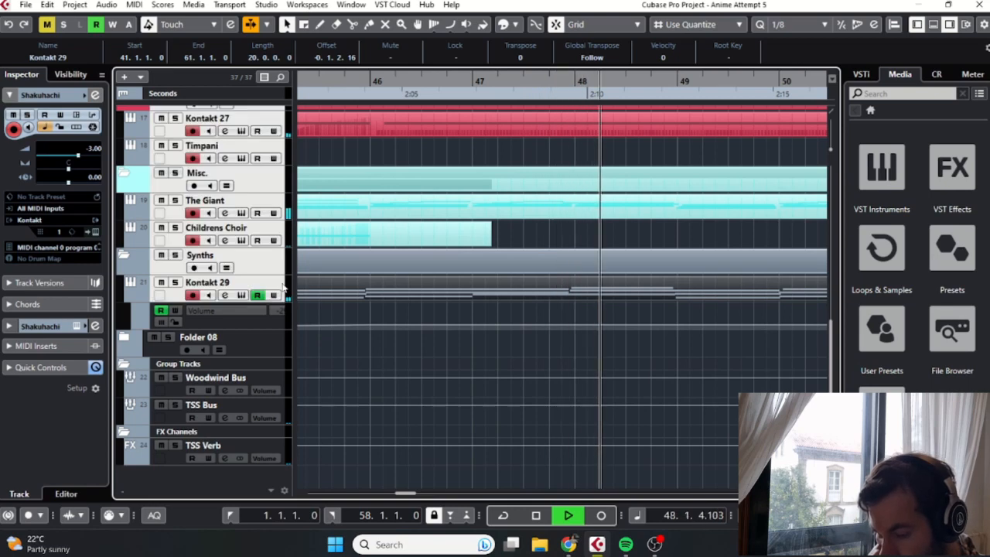
click(284, 288)
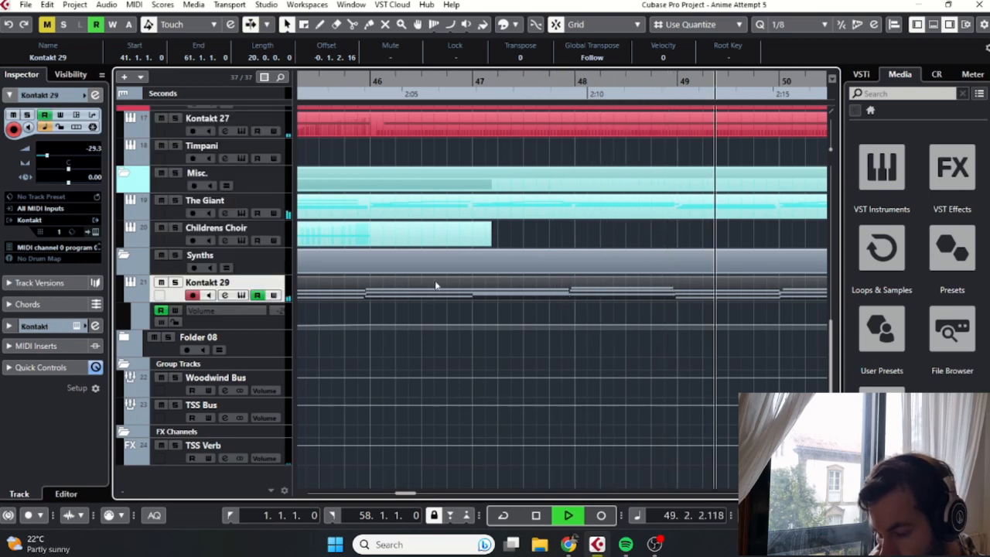
scroll(470, 193, right, 2)
scroll(470, 193, down, 3)
key(space)
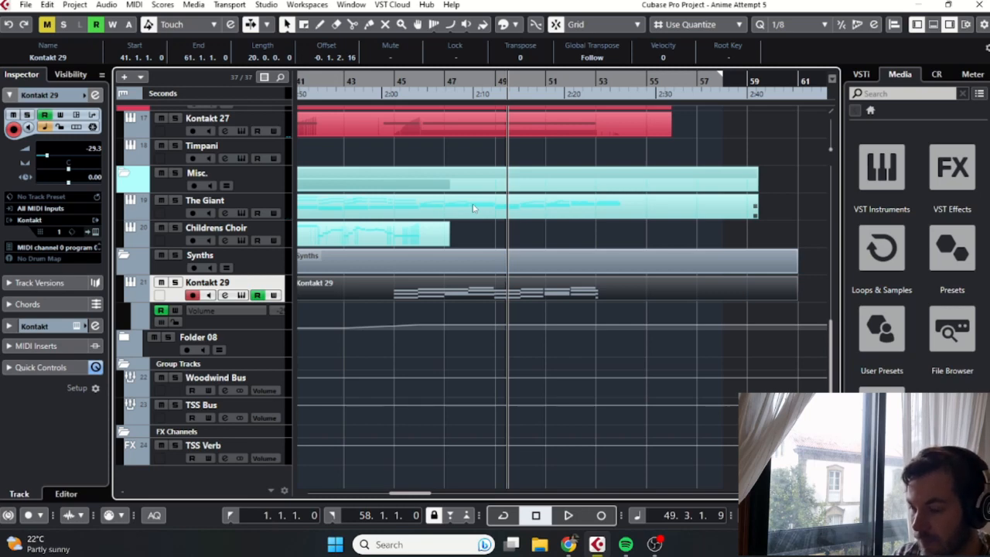
Step: Select The Giant's part, look over its notes across the arrangement, and select its track
scroll(473, 207, down, 5)
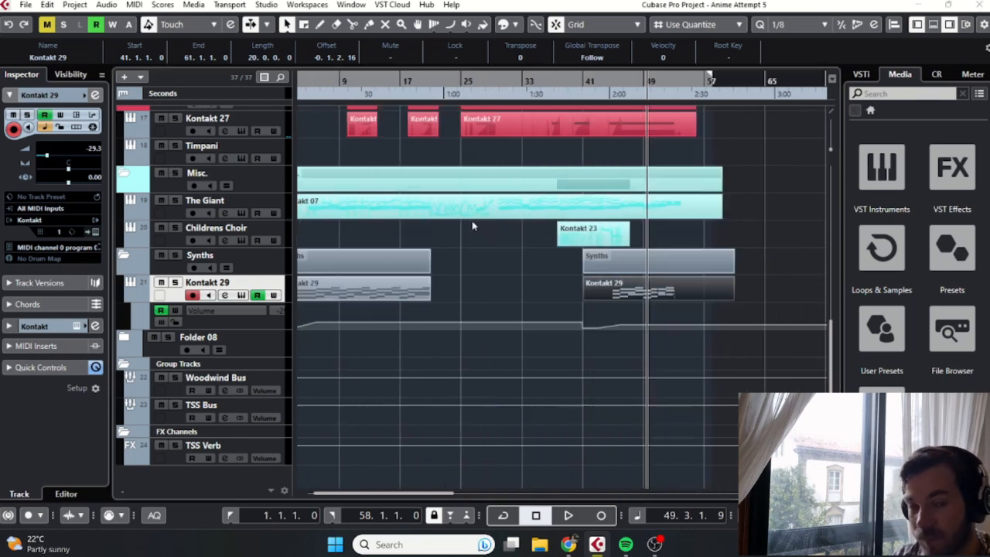
click(480, 209)
scroll(486, 213, up, 3)
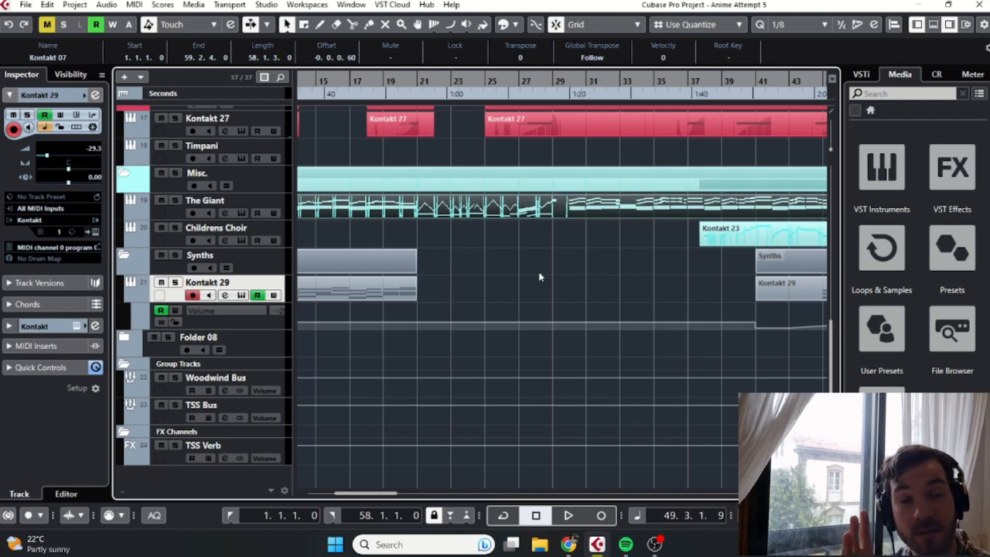
scroll(543, 243, right, 4)
scroll(516, 241, left, 2)
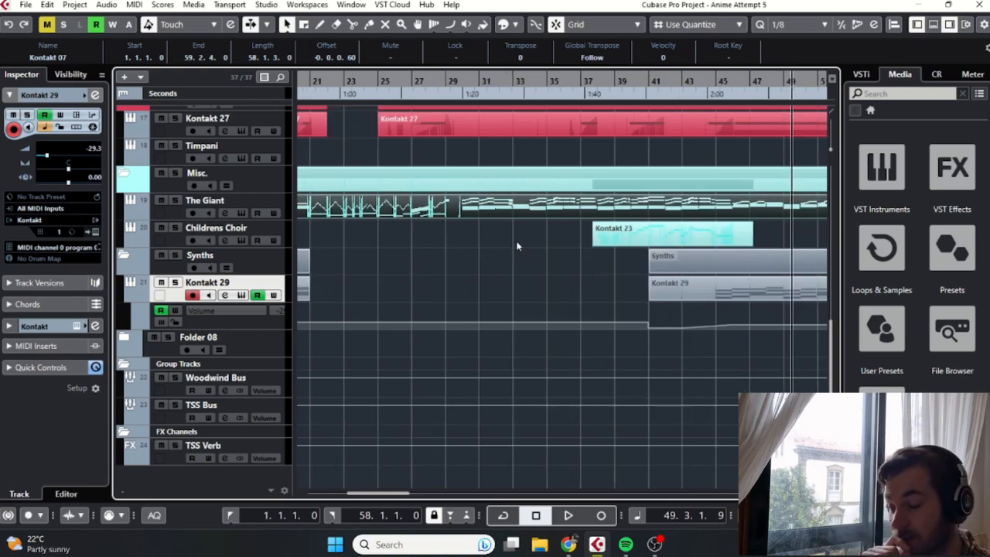
scroll(513, 232, left, 3)
scroll(570, 232, up, 5)
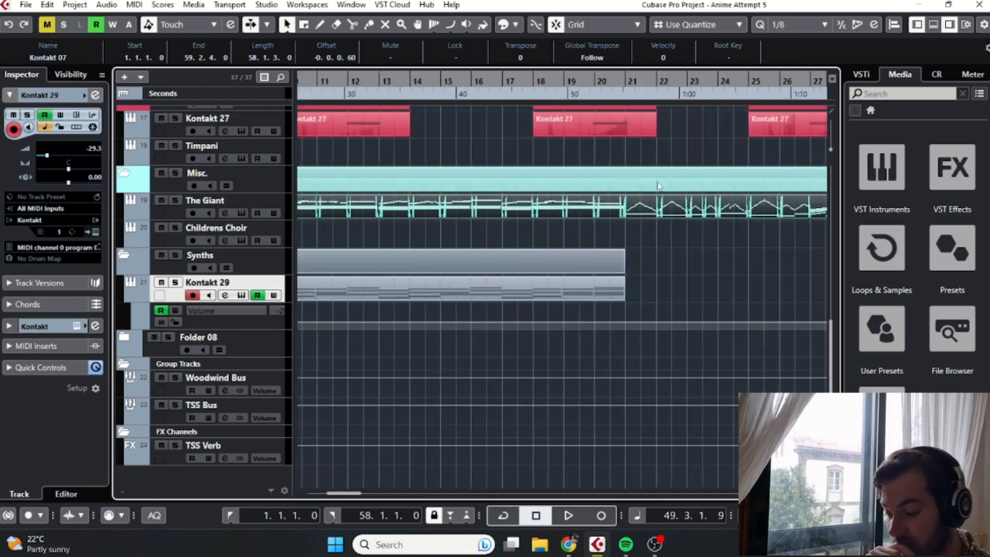
scroll(569, 231, right, 2)
click(287, 200)
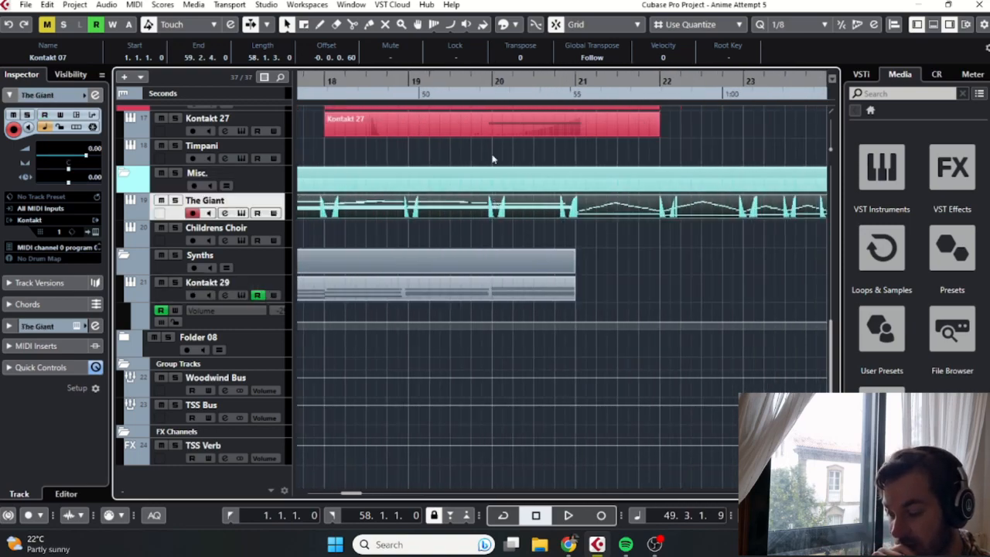
Step: Solo The Giant and play it from just before bar 21
key(s)
click(564, 85)
key(space)
scroll(618, 202, right, 2)
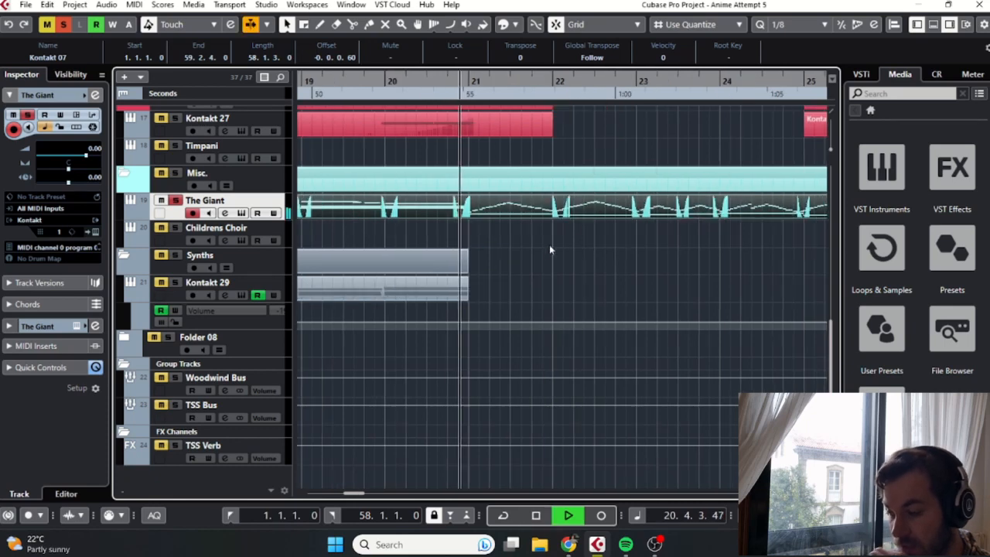
Step: Follow The Giant in the full mix through bars 23 to 26 with solo off, and stop playback
scroll(545, 250, right, 1)
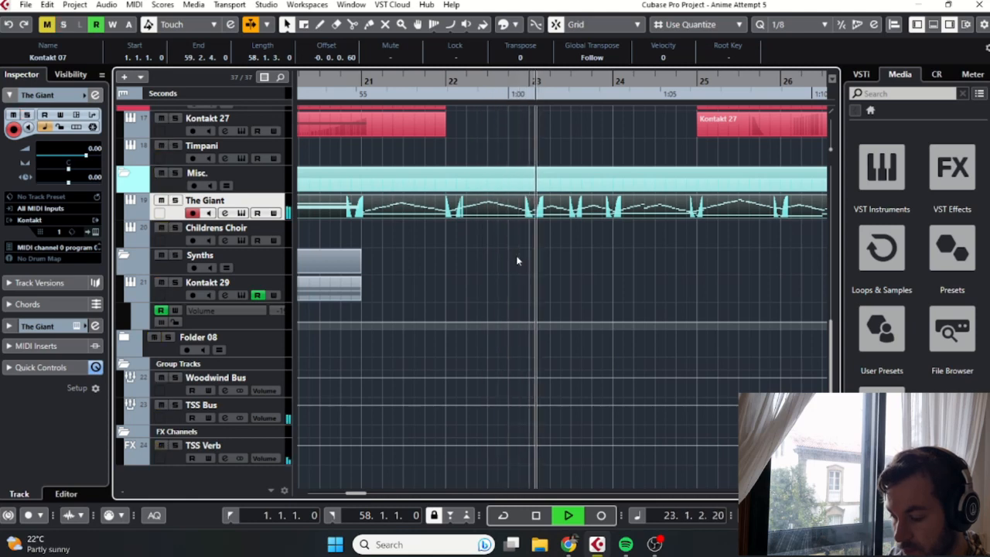
scroll(516, 256, right, 1)
scroll(514, 245, right, 1)
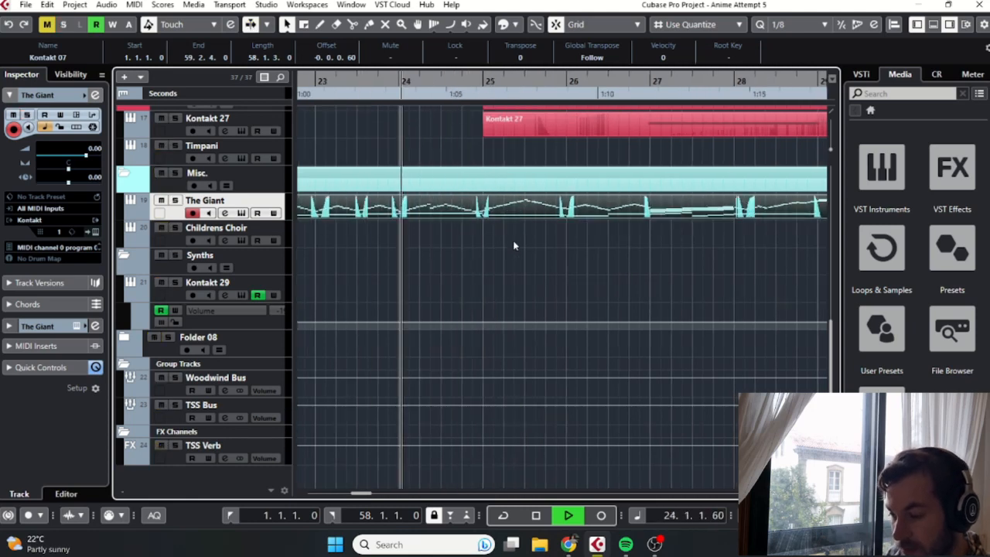
scroll(513, 245, down, 2)
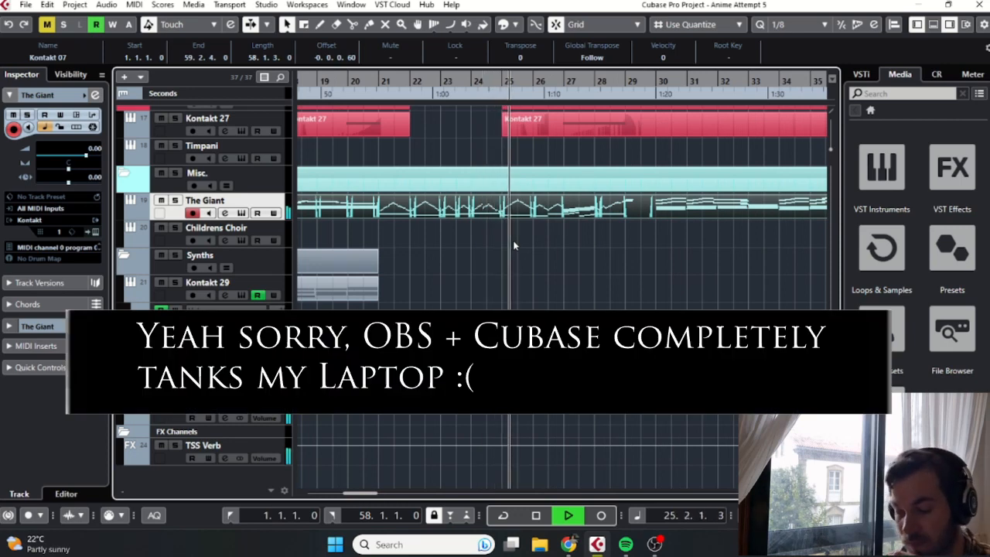
scroll(515, 245, right, 3)
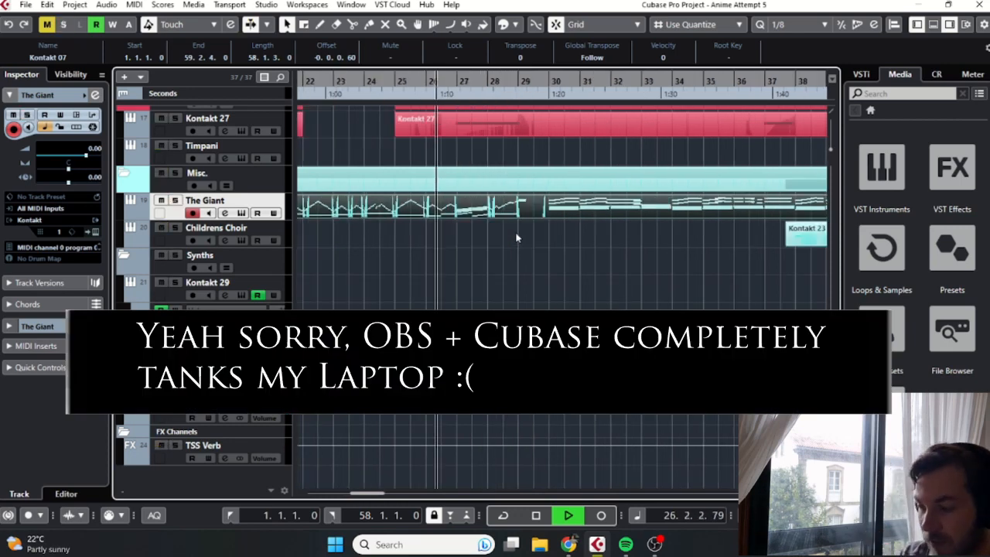
key(space)
Step: Play the full mix from about bar 29 and stop at about bar 35
scroll(515, 231, right, 8)
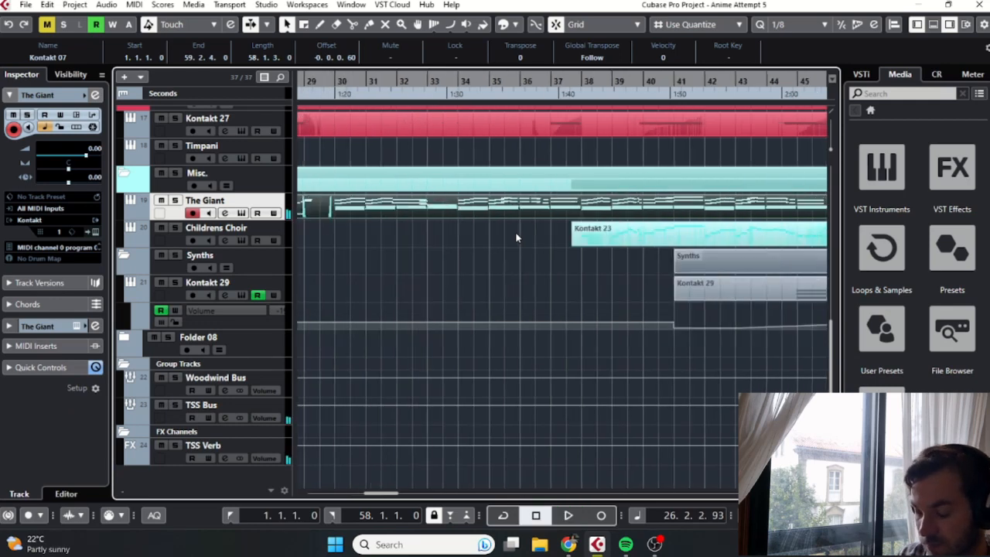
click(316, 85)
key(space)
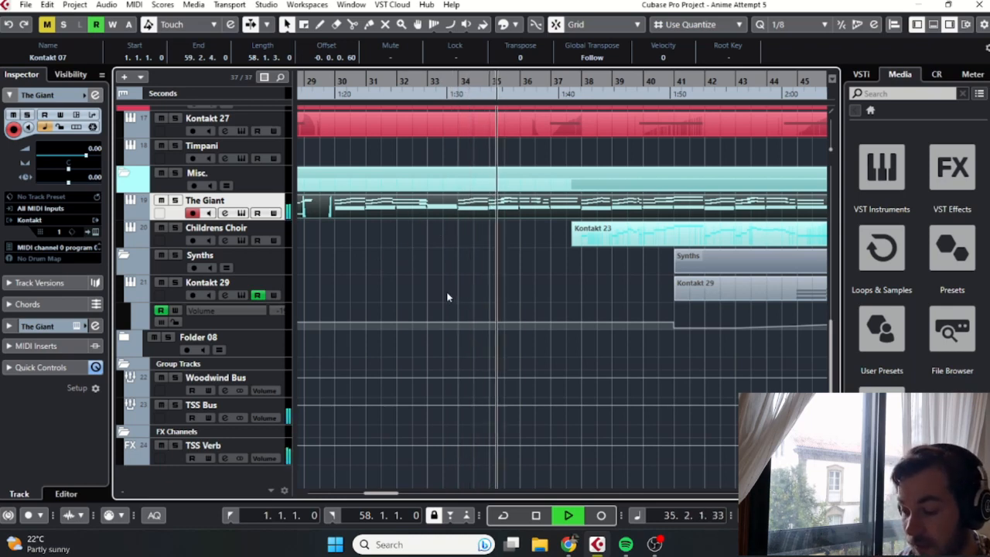
key(space)
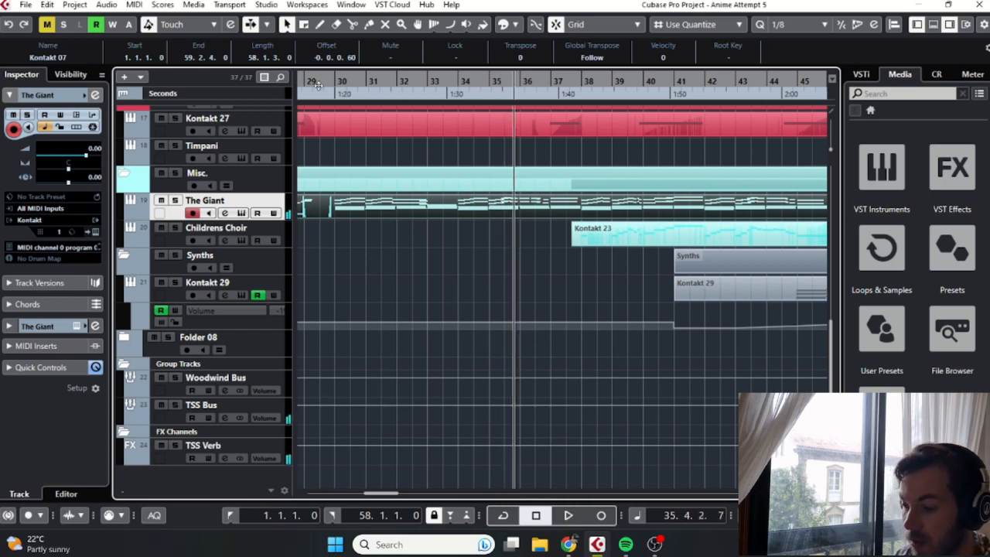
Step: Replay from about bar 29 with The Giant briefly muted for comparison, and stop at about bar 31
drag(318, 82, 299, 77)
key(space)
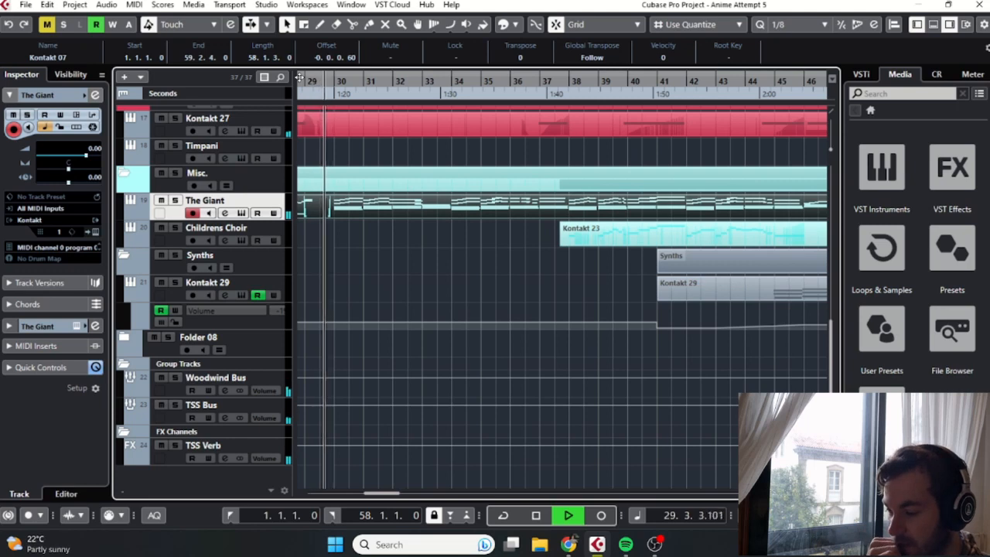
key(m)
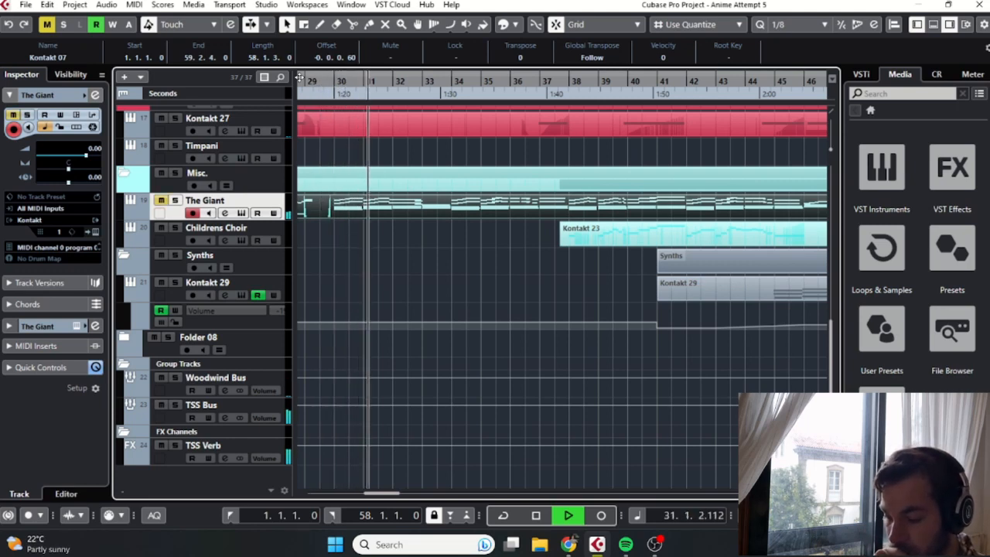
key(space)
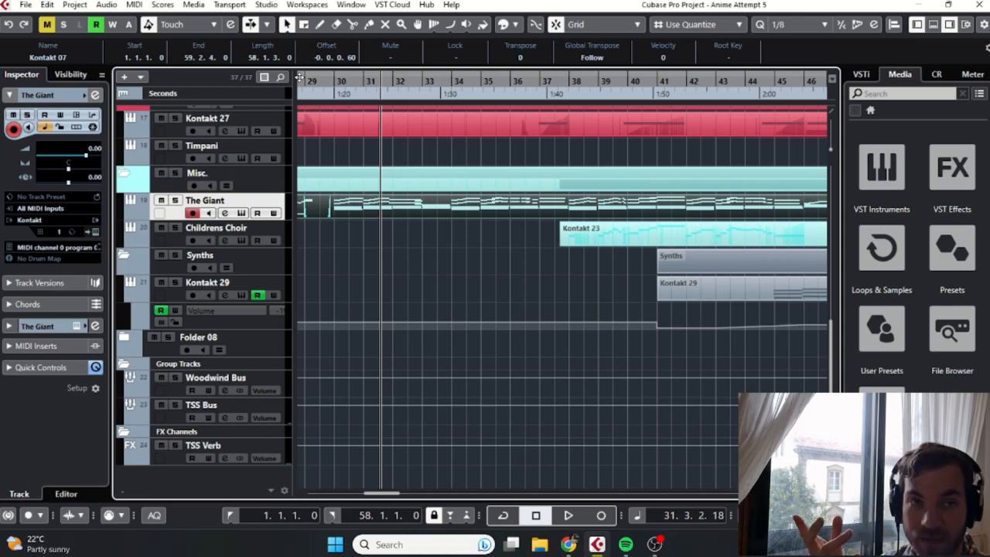
Step: Move the playhead to bar 32 near the trumpet's entrance and select the "Trumpet I think??" track
scroll(534, 320, up, 5)
scroll(534, 320, down, 3)
ctrl+scroll(443, 308, up, 4)
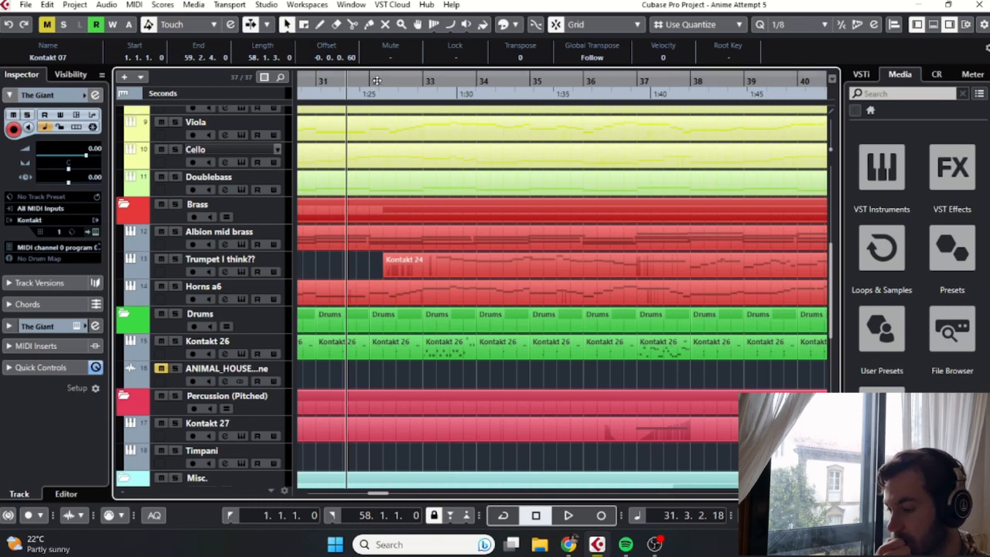
click(376, 80)
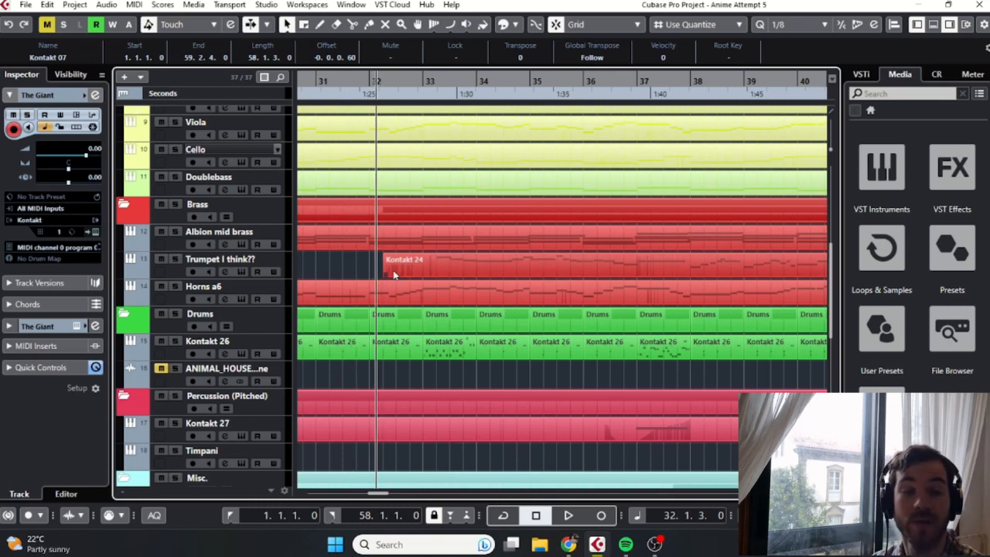
click(284, 265)
Step: Select the trumpet's Kontakt 24 part and play the full mix from about bar 31 past bar 38
scroll(392, 294, down, 3)
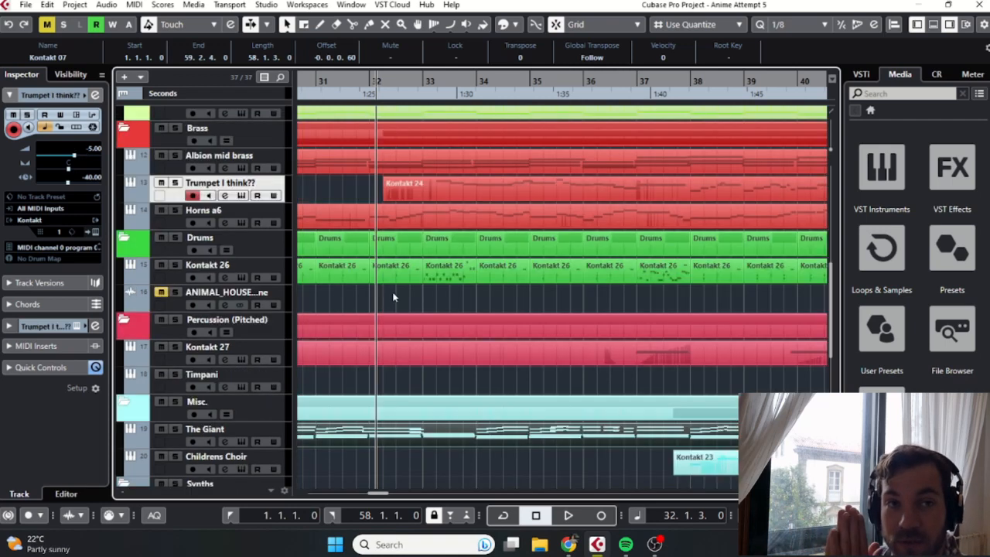
ctrl+scroll(399, 285, down, 2)
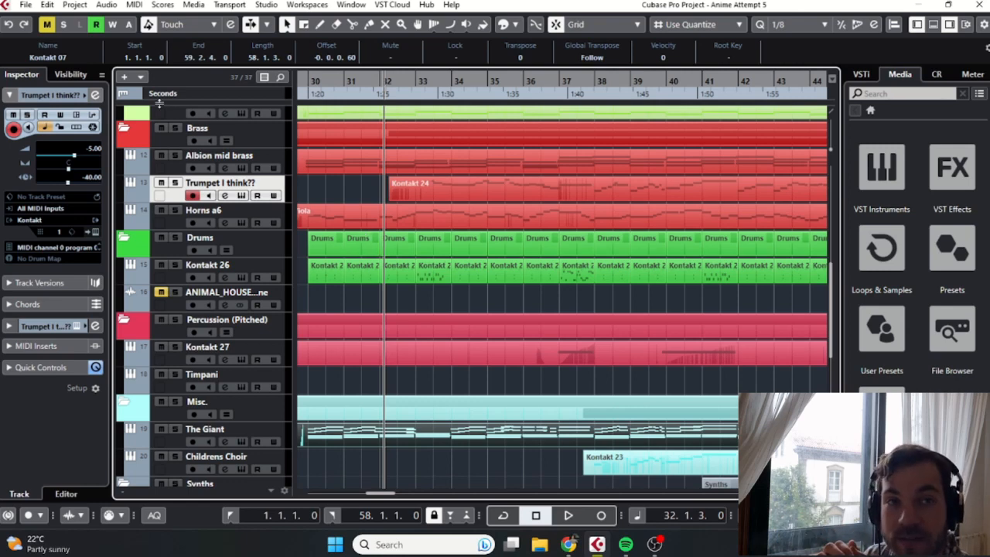
click(427, 190)
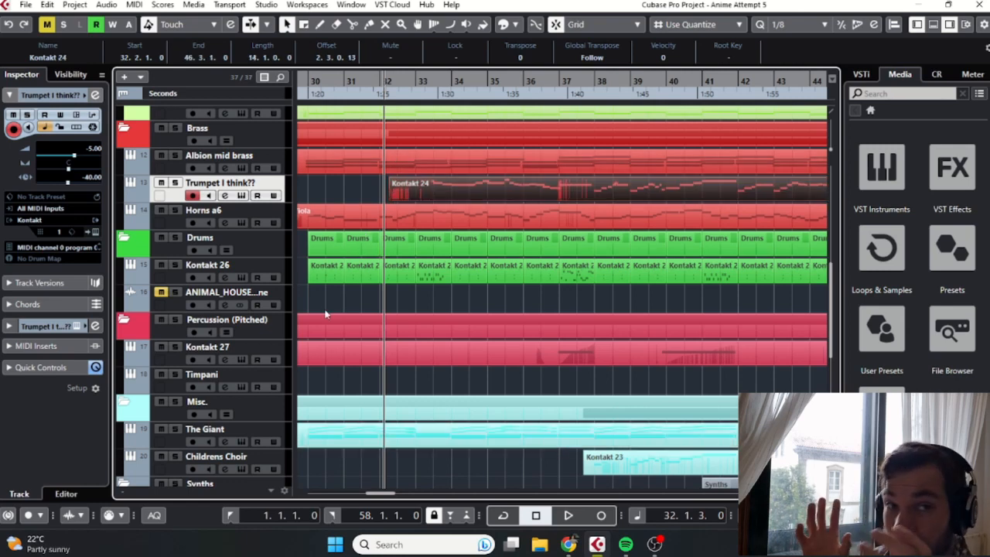
click(349, 81)
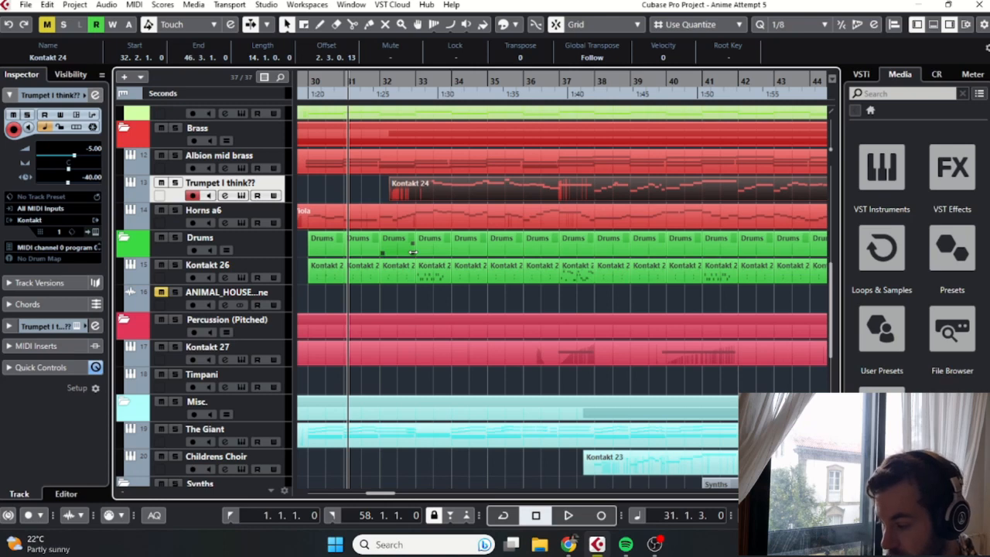
key(space)
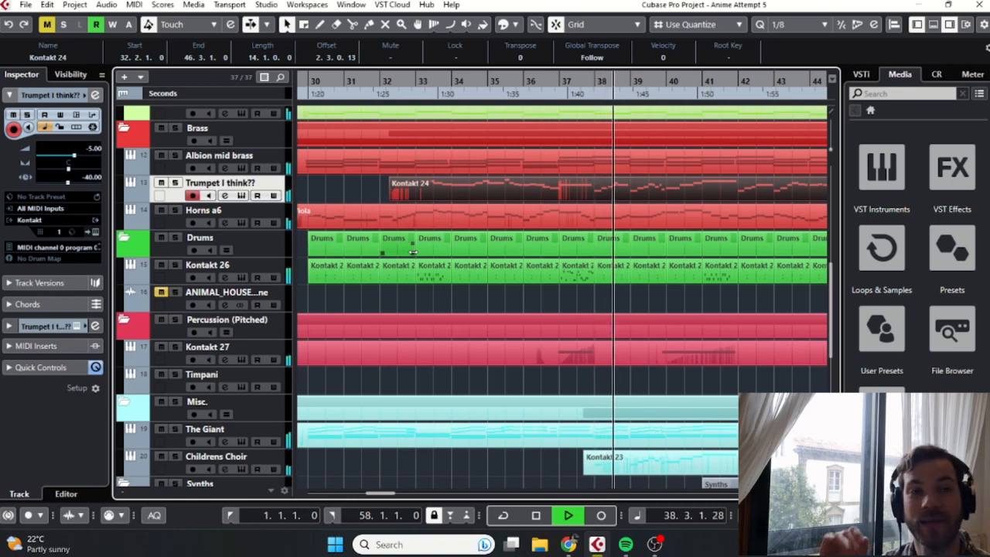
Step: Stop playback at about bar 38 and examine the string, brass and drum parts across roughly bars 15 to 46
key(space)
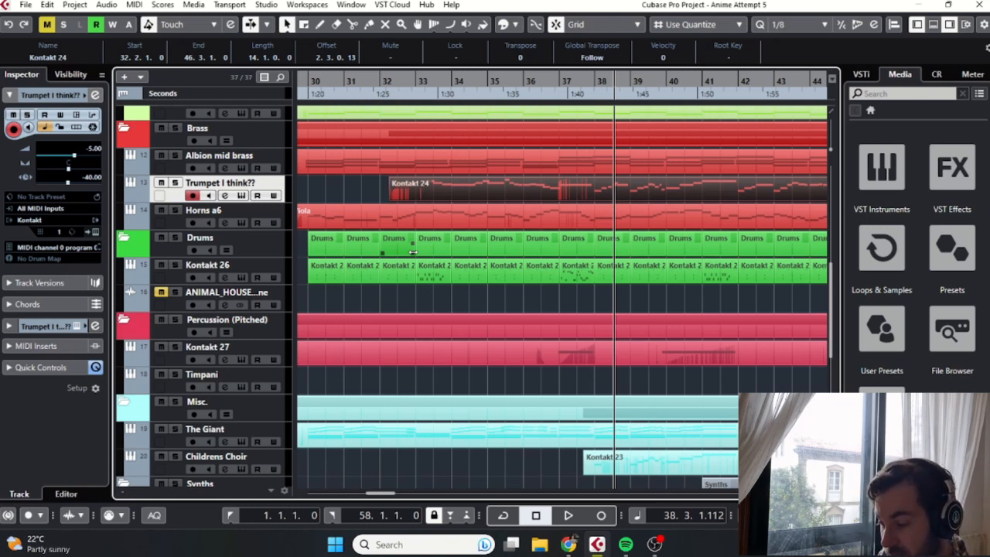
scroll(430, 272, down, 6)
scroll(456, 265, up, 4)
scroll(457, 306, up, 6)
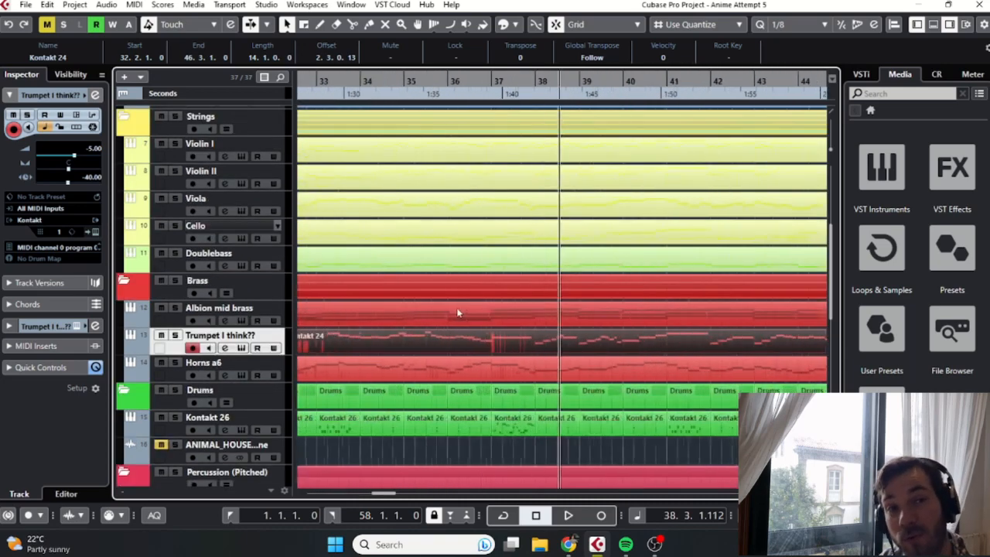
scroll(457, 313, down, 3)
scroll(458, 310, down, 4)
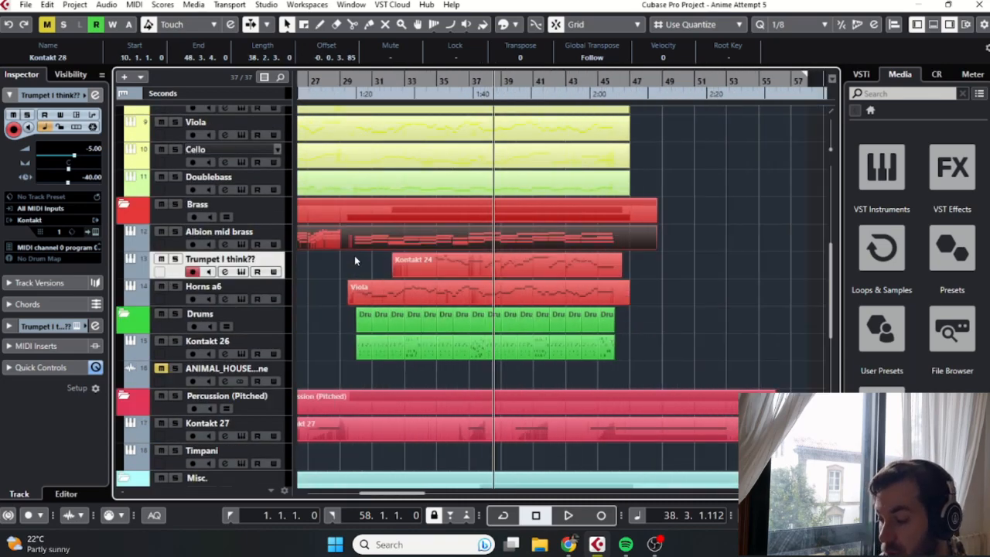
scroll(355, 254, left, 4)
scroll(364, 253, left, 4)
scroll(521, 292, right, 4)
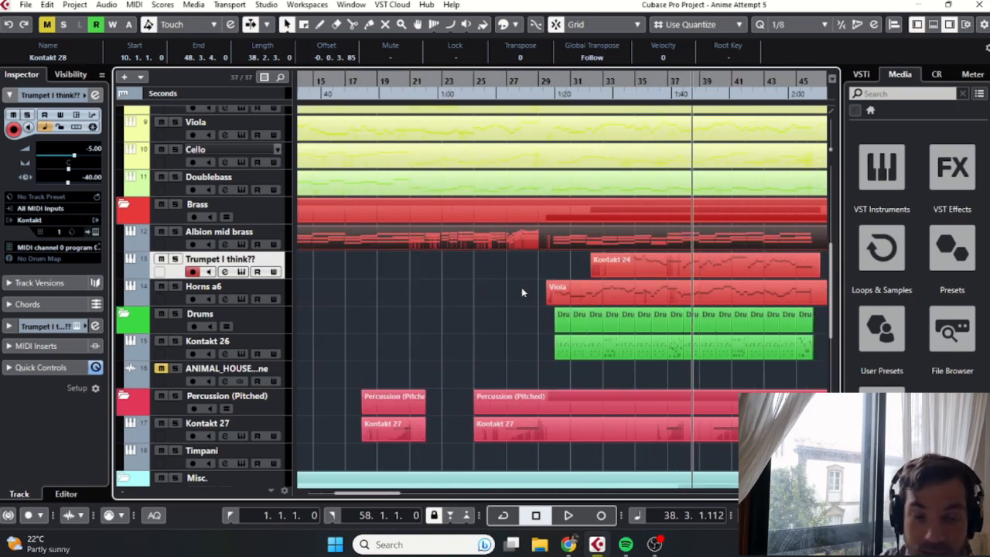
scroll(526, 290, up, 5)
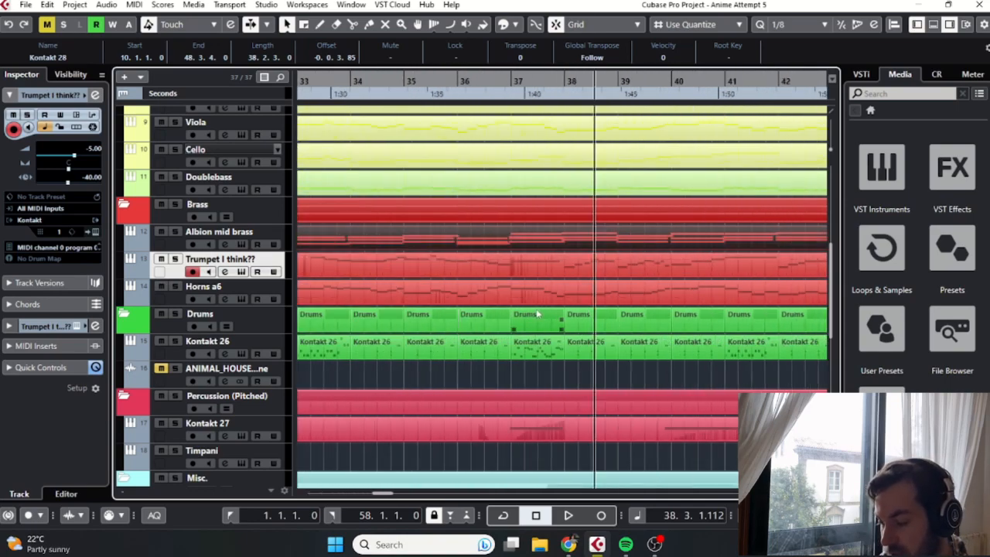
scroll(538, 313, down, 3)
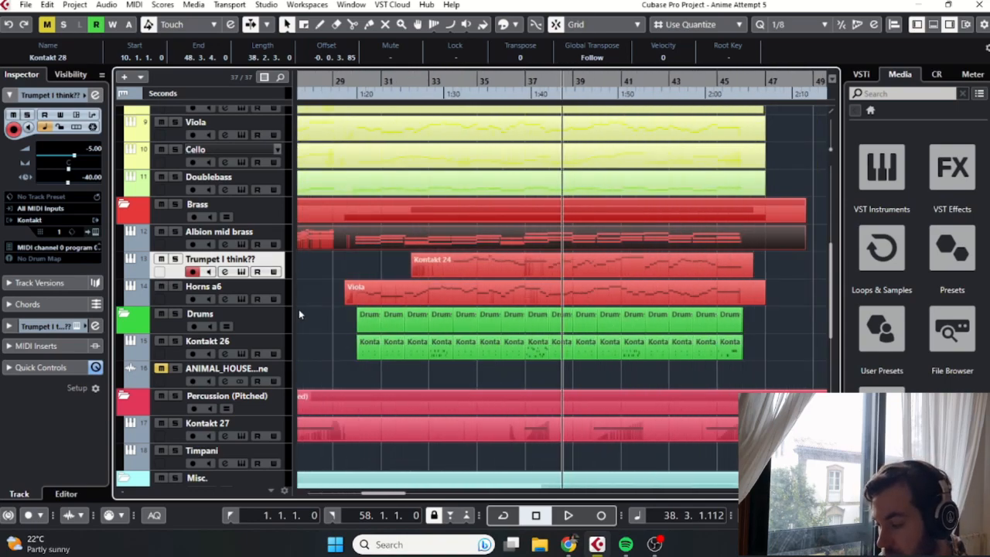
Step: Clear the part selection on the Albion mid brass track, leaving Horns a6 write automation off
click(273, 300)
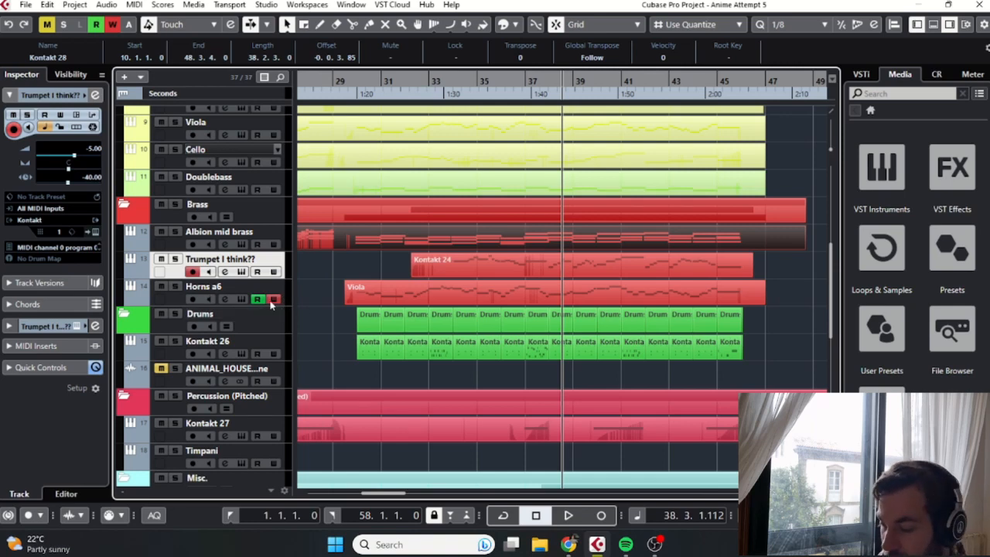
click(486, 268)
drag(817, 300, 747, 311)
click(791, 331)
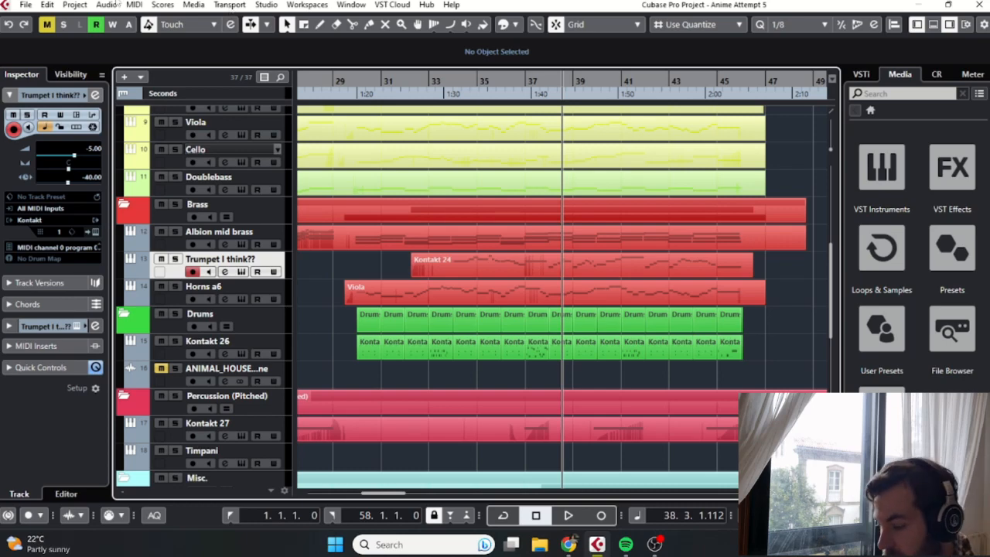
Step: Examine how the woodwind, string, brass and synth parts are layered between about bars 15 and 46
scroll(605, 291, right, 3)
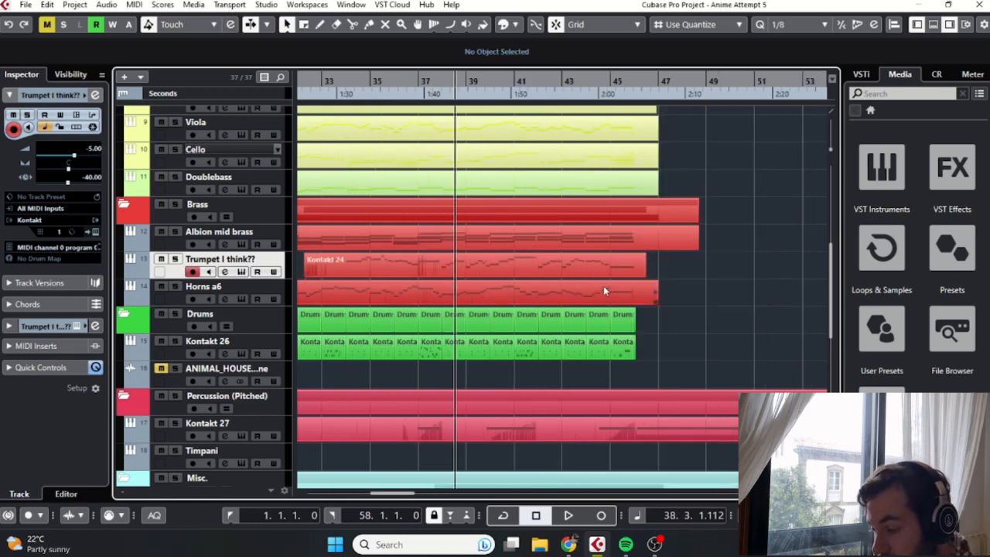
scroll(604, 291, up, 5)
scroll(592, 305, left, 3)
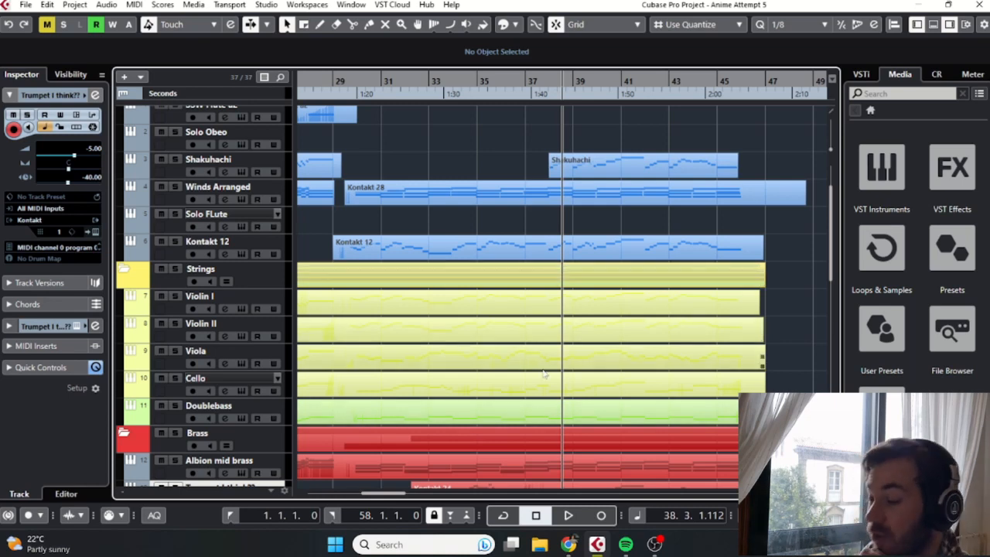
scroll(545, 374, up, 3)
scroll(495, 325, left, 8)
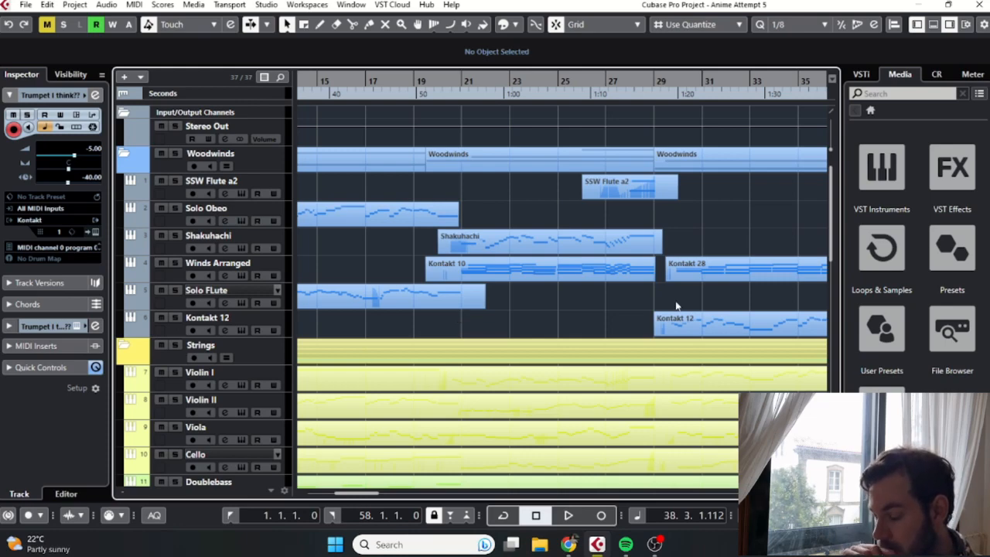
scroll(457, 317, down, 8)
scroll(496, 289, up, 8)
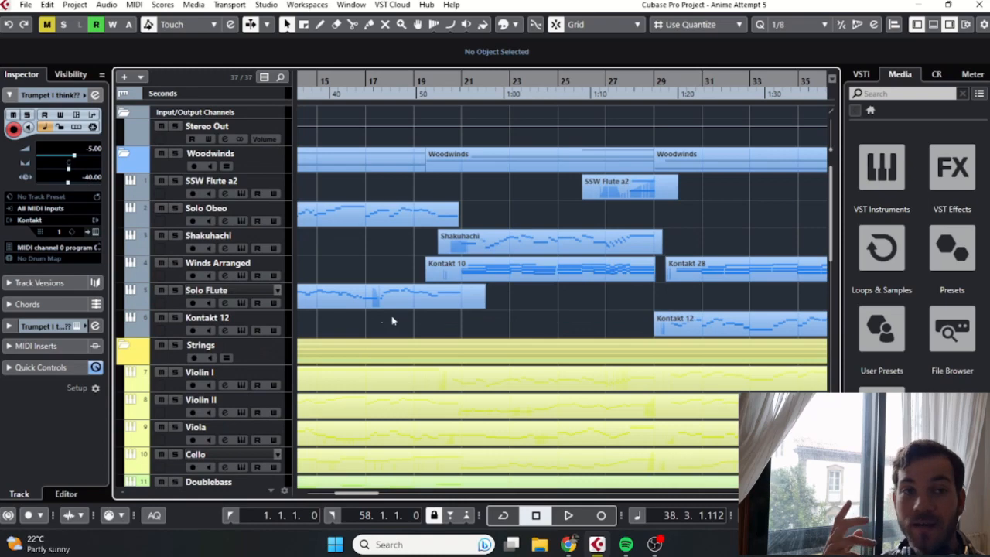
scroll(443, 349, down, 15)
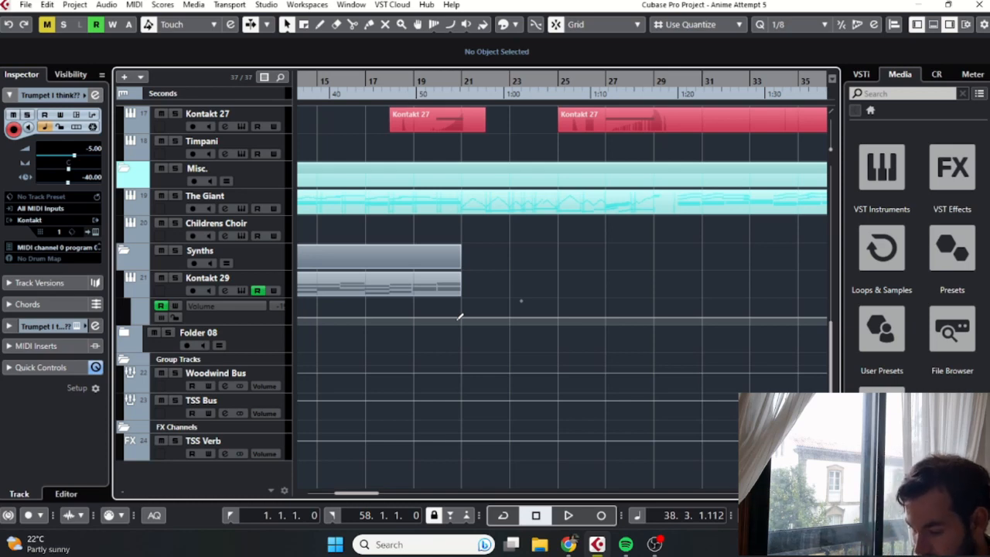
Step: Play the full mix from about bar 35, select the Childrens Choir's Kontakt 23 part, and stop at about bar 40
key(space)
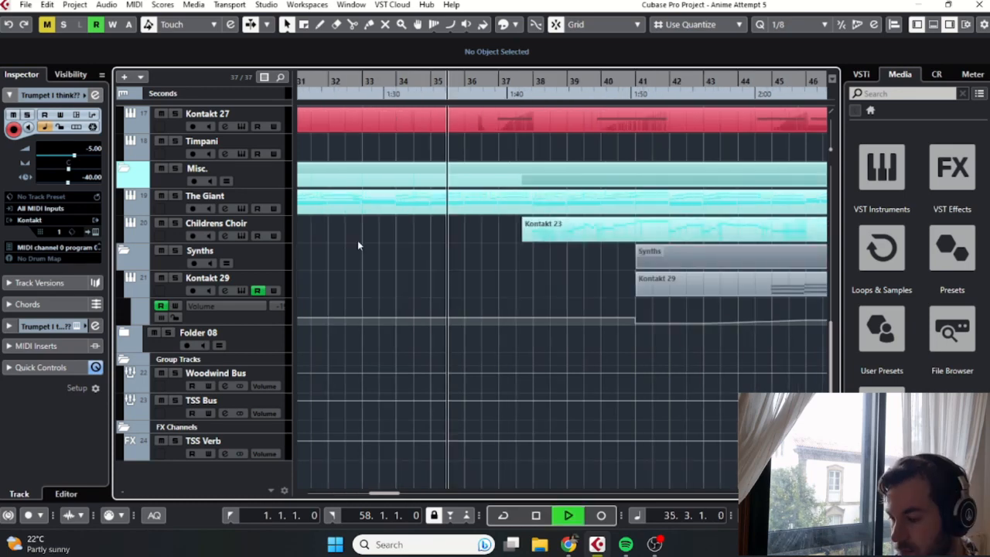
click(567, 226)
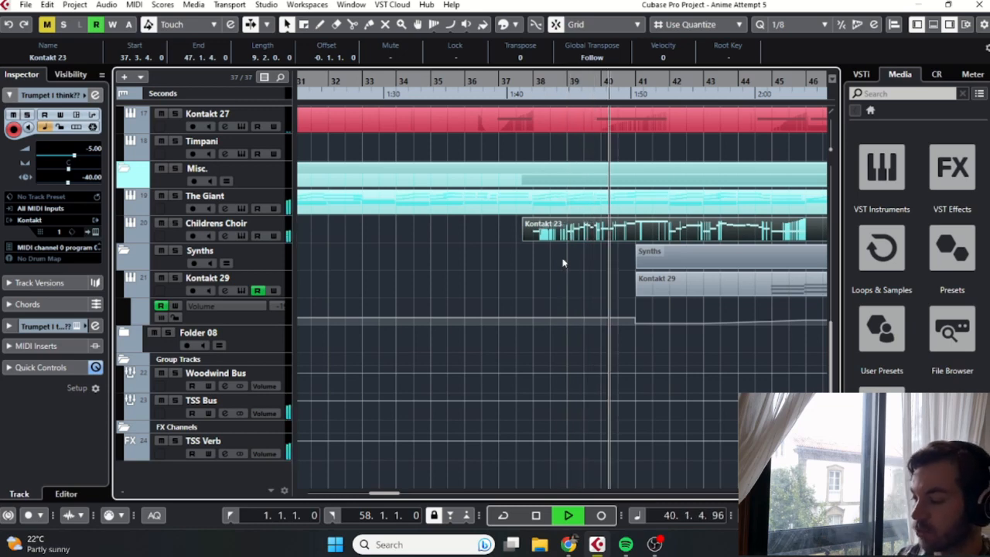
key(space)
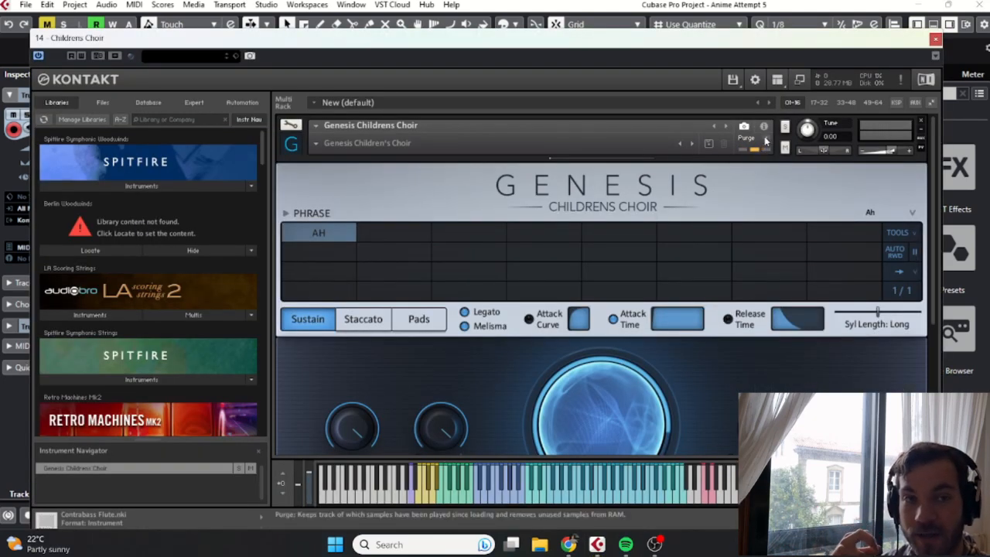
Step: Update the sample pool of the Genesis Childrens Choir instrument and close its Kontakt window
click(765, 139)
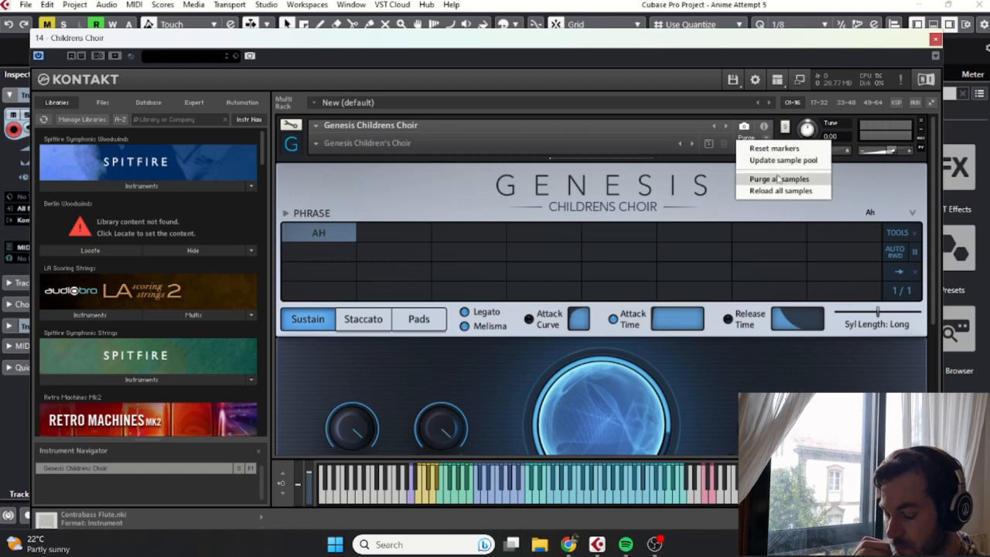
click(777, 159)
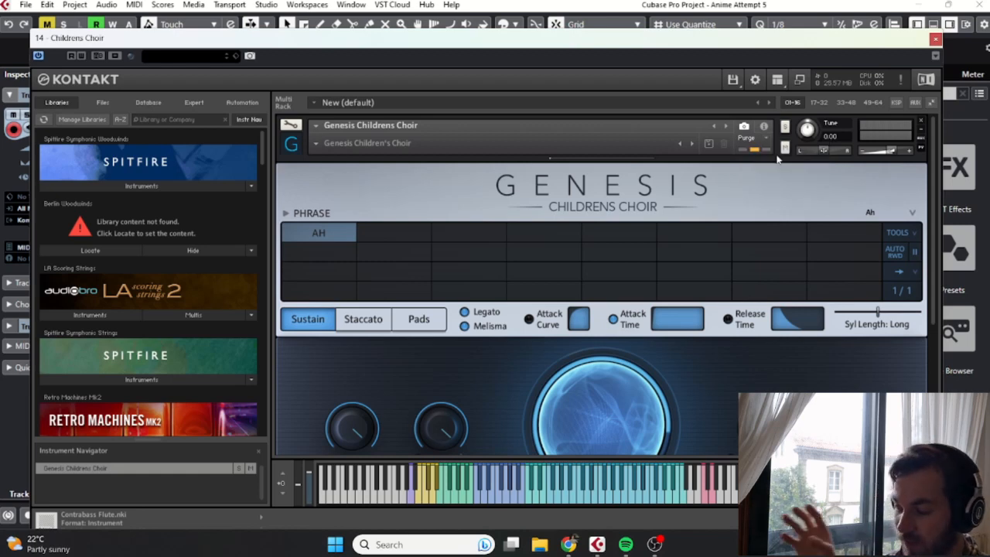
click(934, 40)
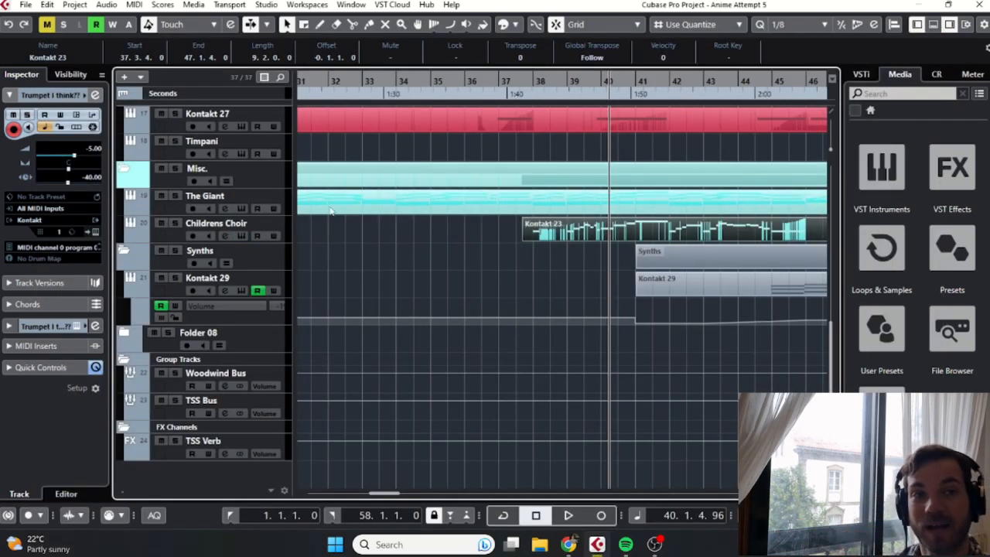
Step: Open the Kontakt 27 percussion instrument, update the sample pool of Unpitched - Metal, and close the window
scroll(370, 240, up, 5)
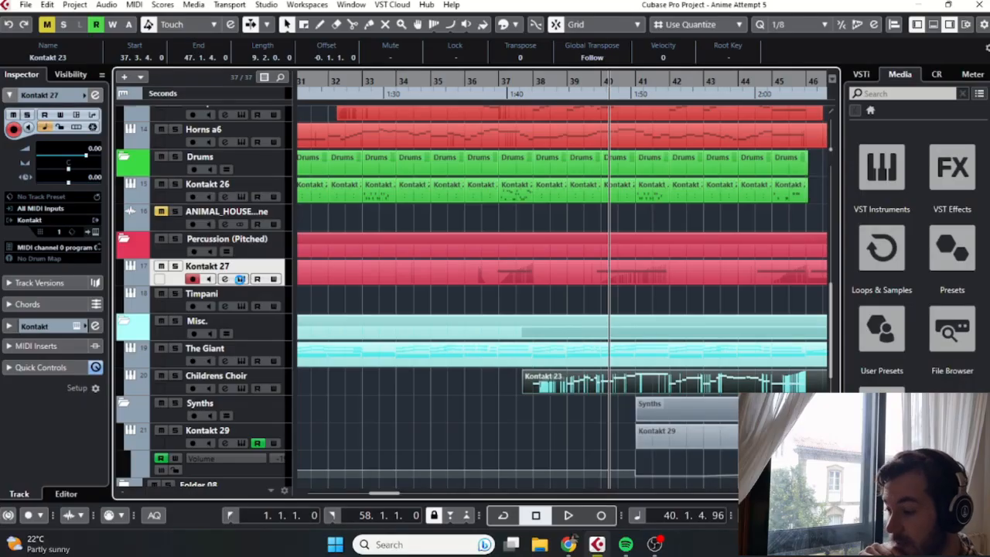
click(236, 279)
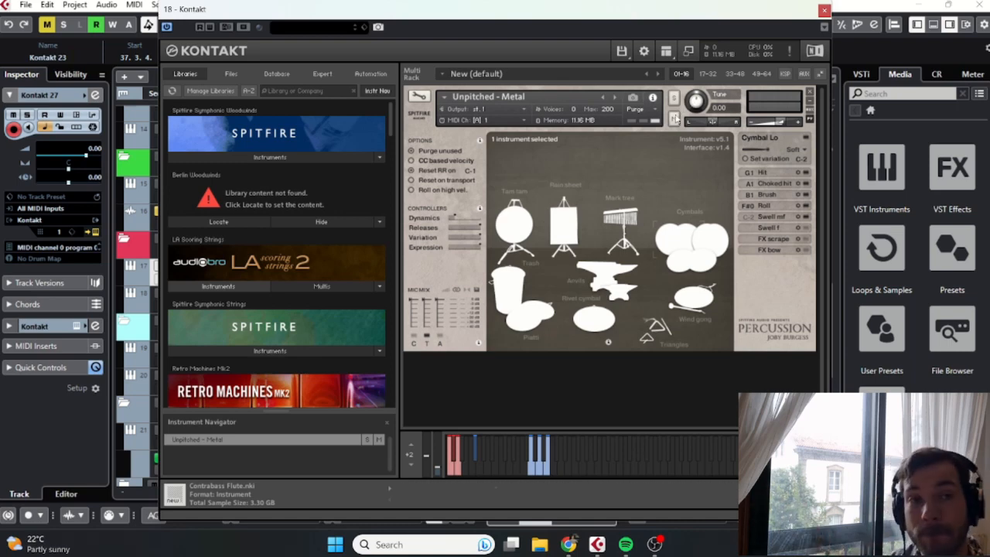
click(635, 109)
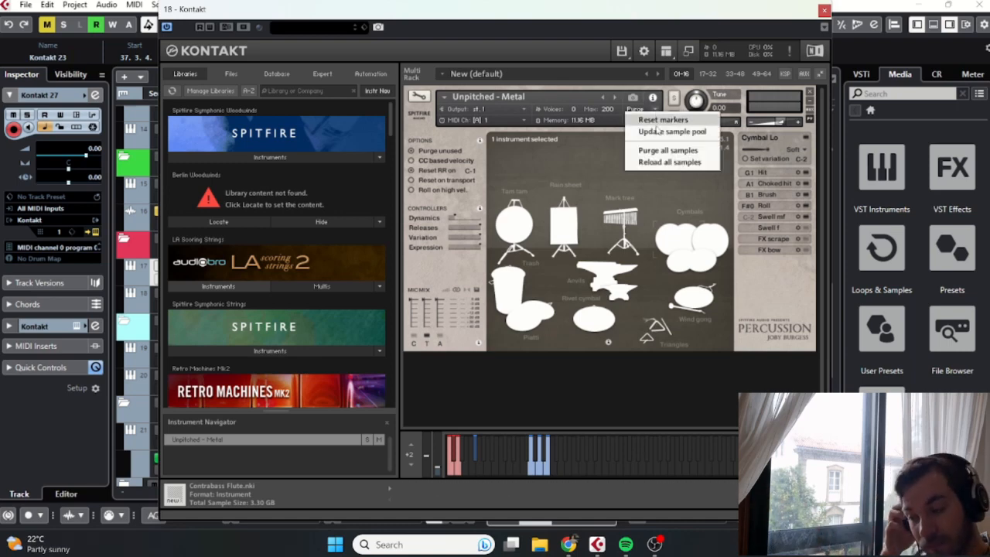
click(662, 132)
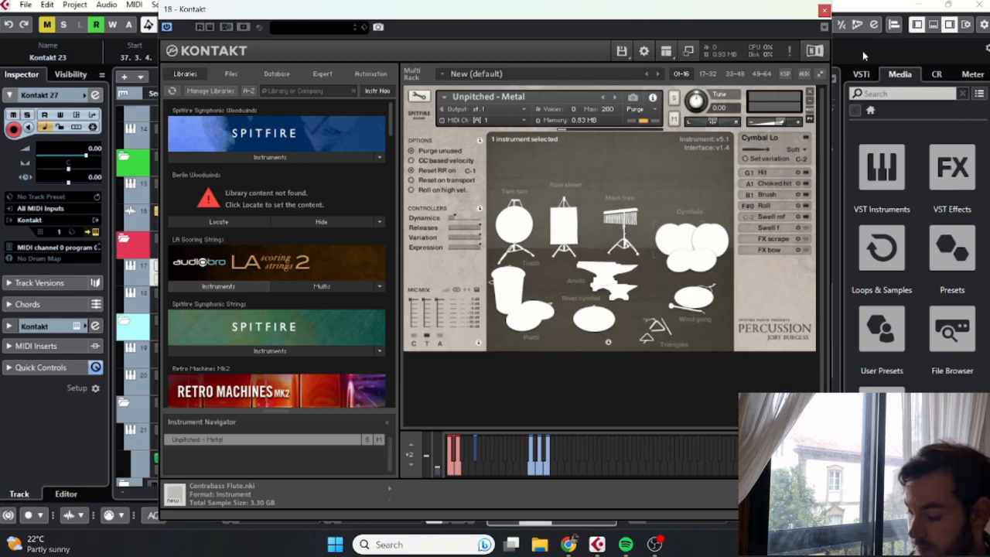
click(824, 10)
Step: Inspect the Violin I track's Tokyo Scoring Strings instrument in Kontakt and close it
scroll(555, 242, up, 10)
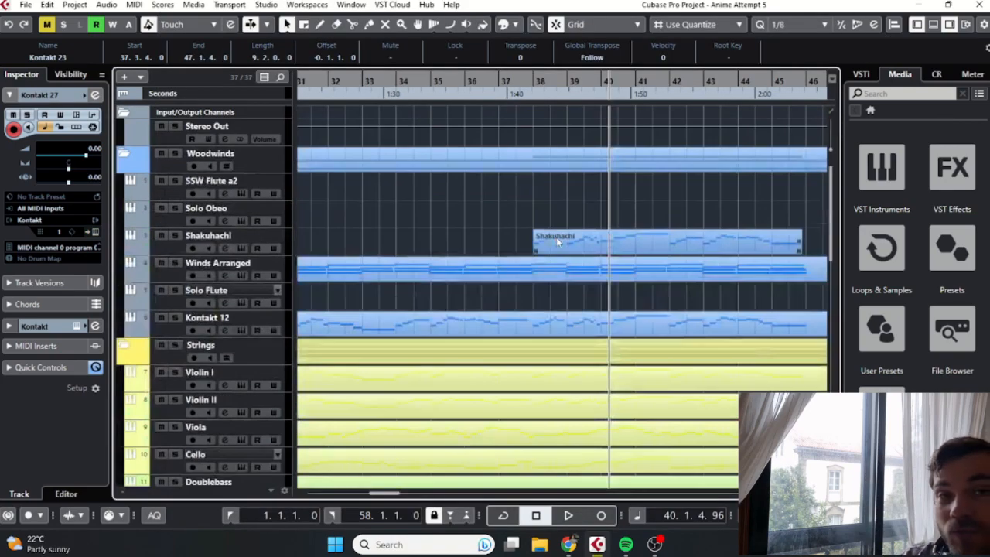
scroll(502, 244, down, 3)
click(285, 224)
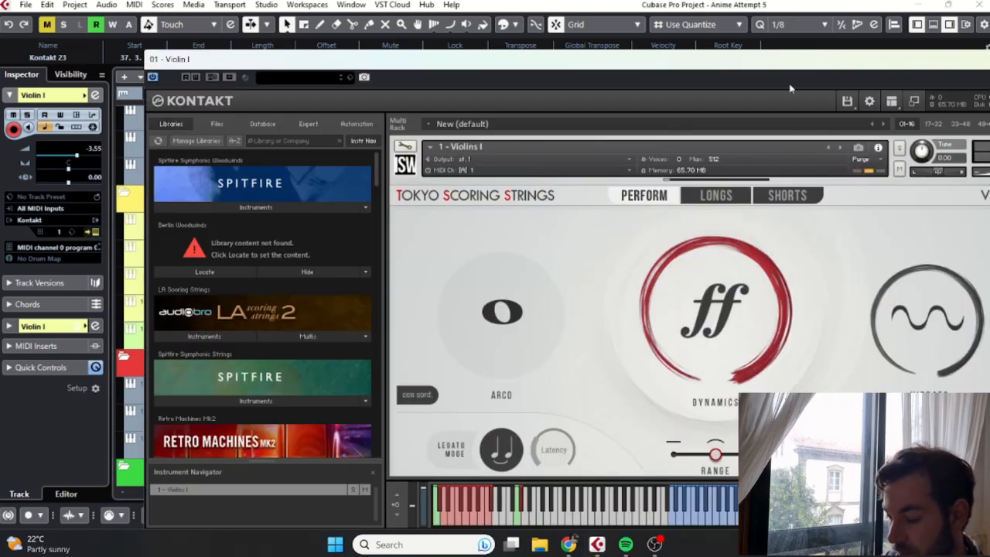
drag(812, 64, 649, 60)
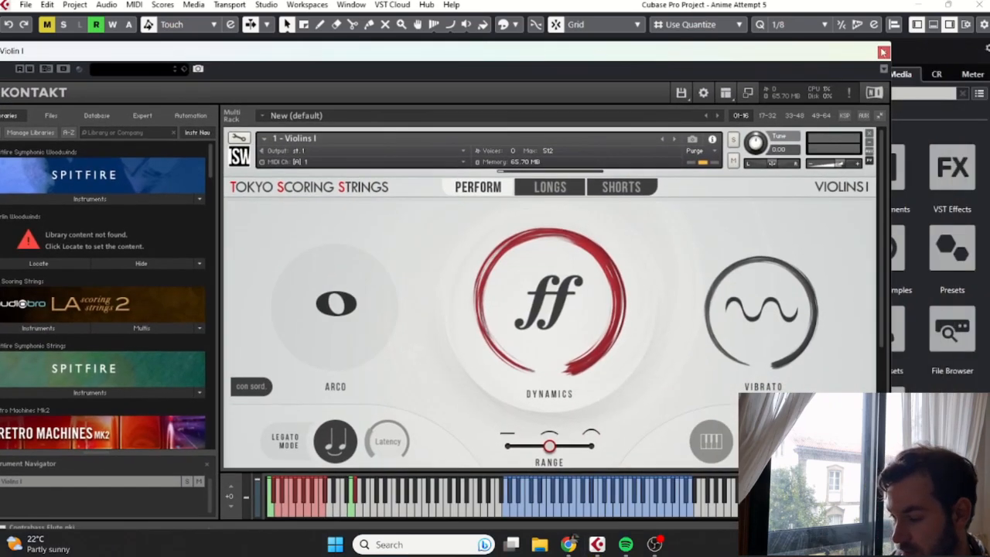
click(882, 52)
Step: Open the Shakuhachi track's Kontakt instrument, purge all samples of Shakuhachi Leg, and close the window
scroll(424, 234, up, 3)
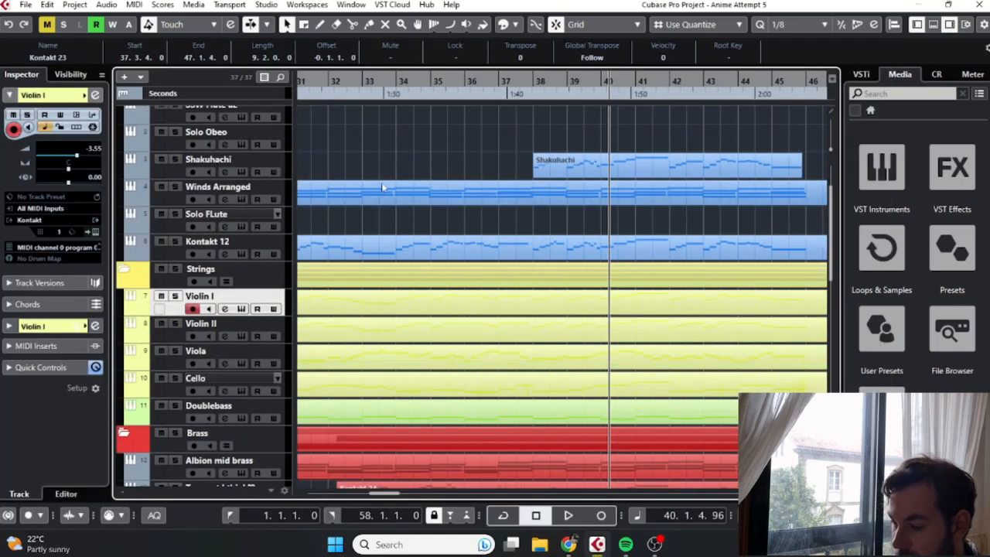
scroll(424, 234, up, 3)
right_click(277, 236)
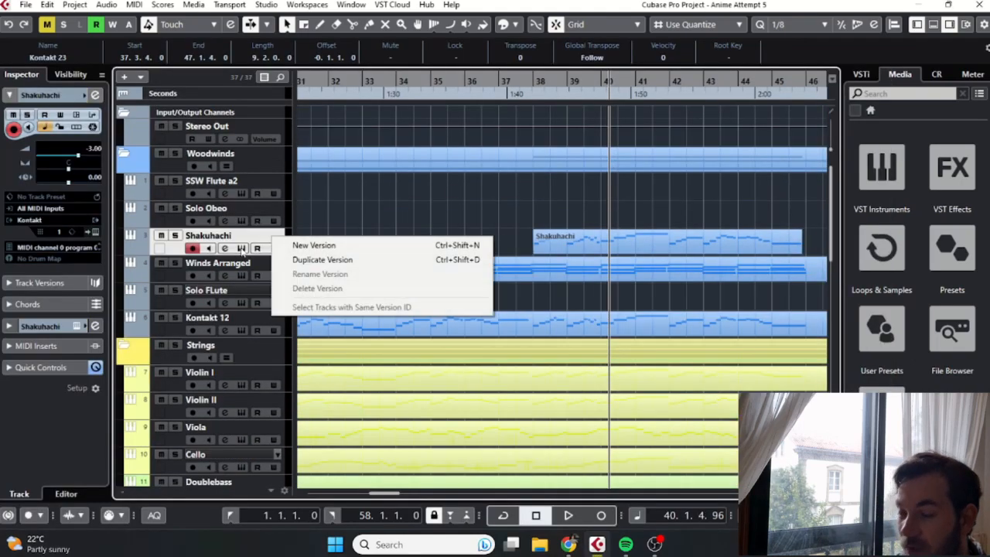
click(241, 248)
click(241, 248)
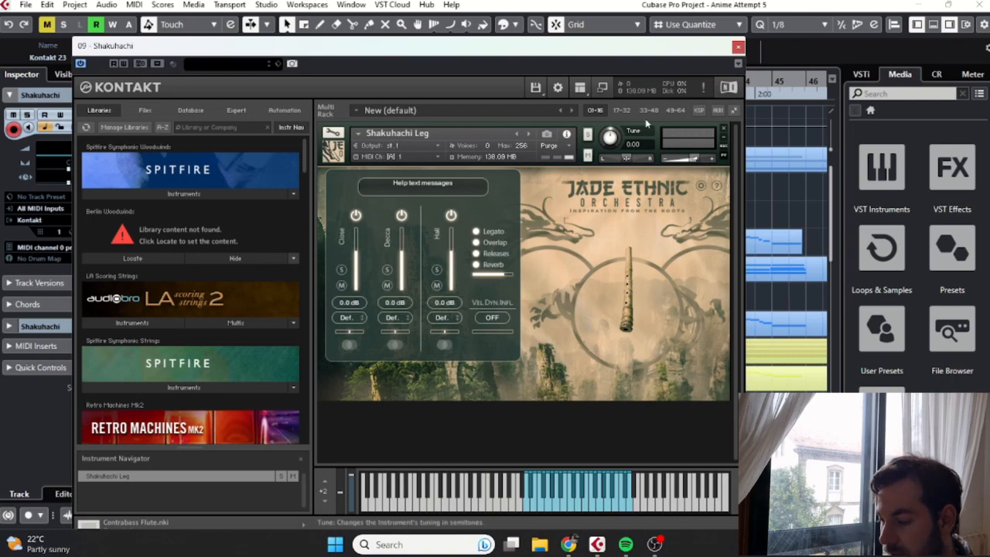
click(550, 146)
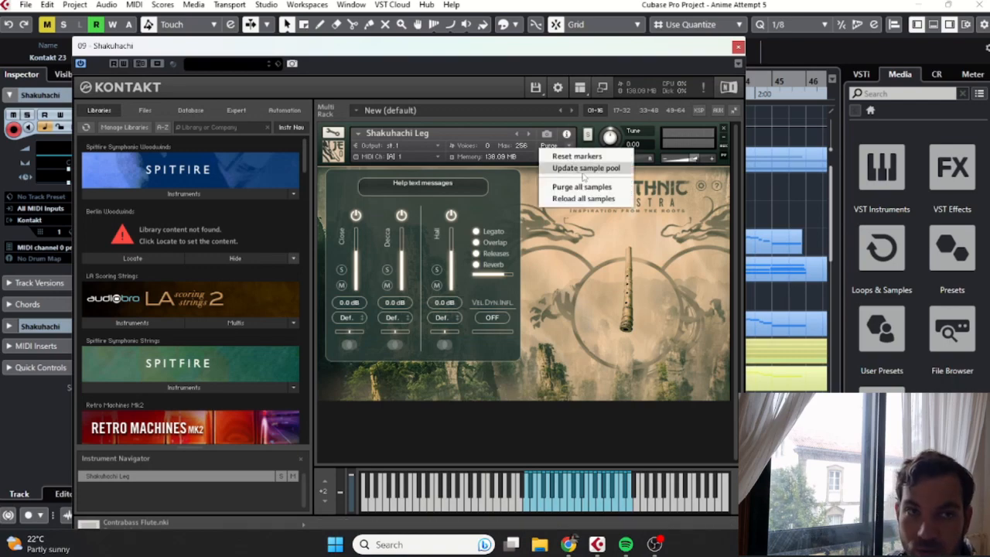
click(582, 188)
click(738, 46)
Step: Check the processing load in the Audio Performance meter and close it
scroll(734, 194, down, 10)
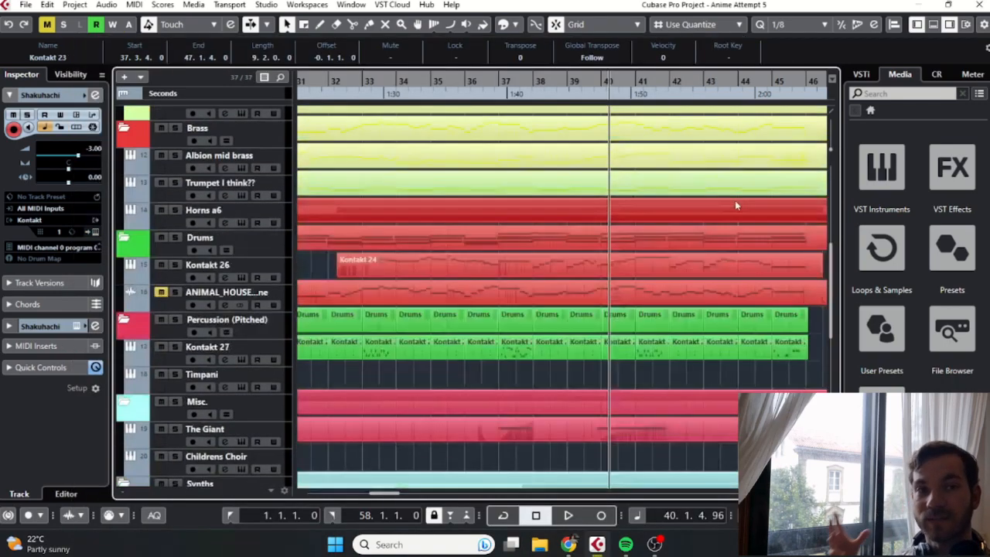
key(F3)
key(F3)
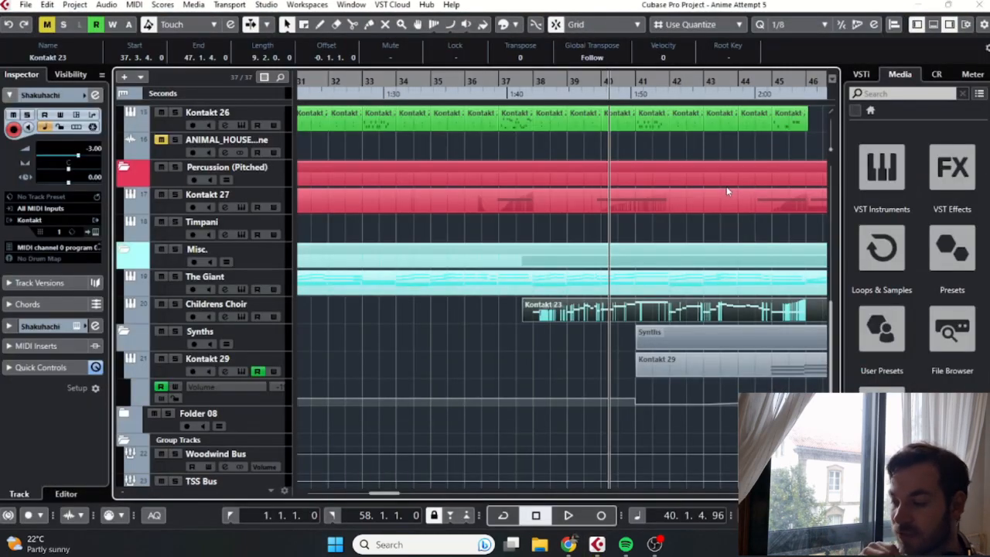
key(F11)
key(F11)
key(F12)
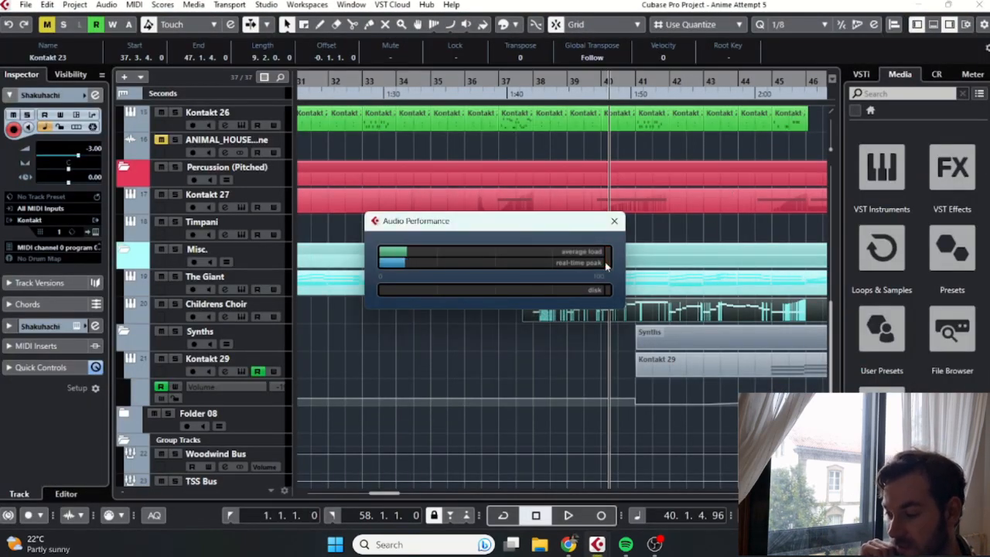
key(F12)
Step: Play the mix from about bar 37 to bar 38 with the Audio Performance meter open to monitor the load
click(507, 82)
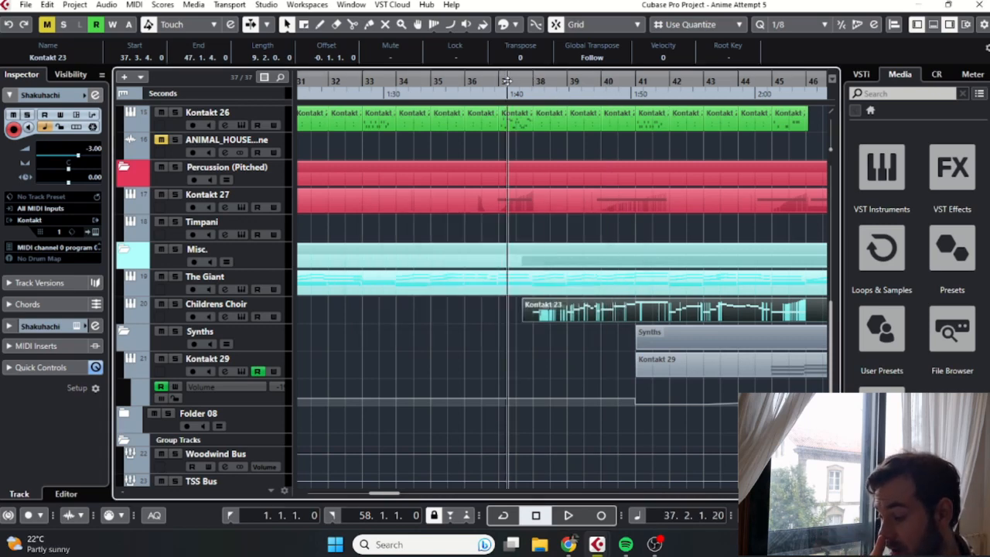
key(F11)
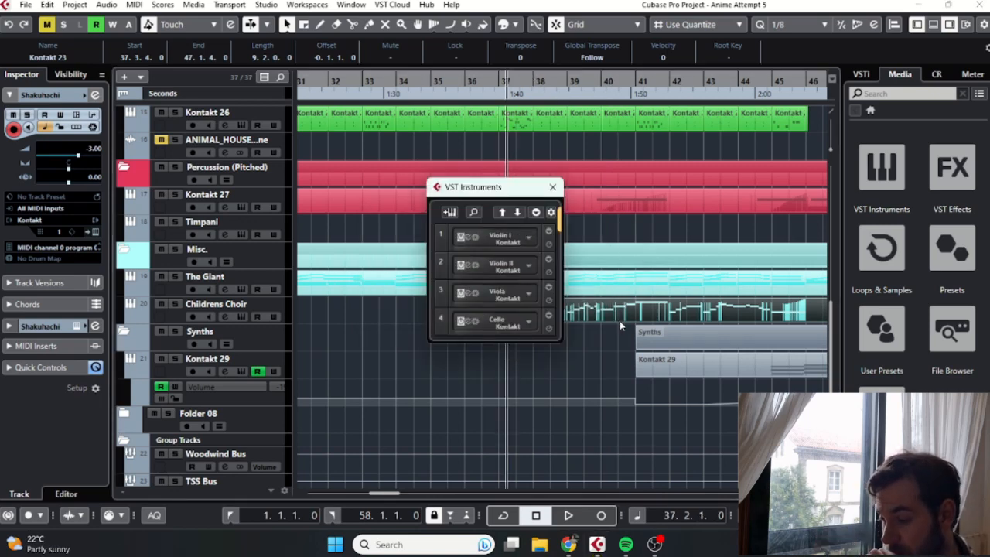
key(F11)
key(F12)
key(space)
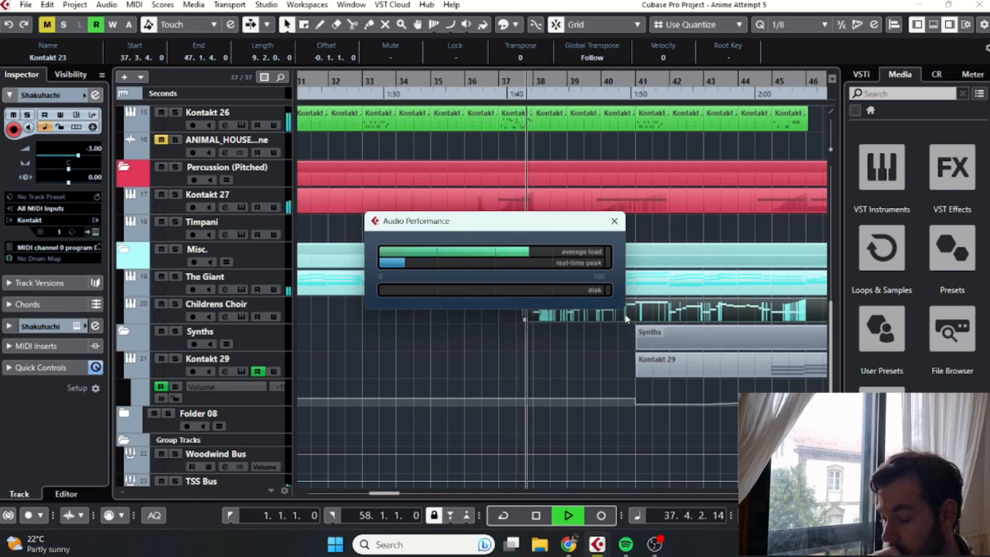
key(space)
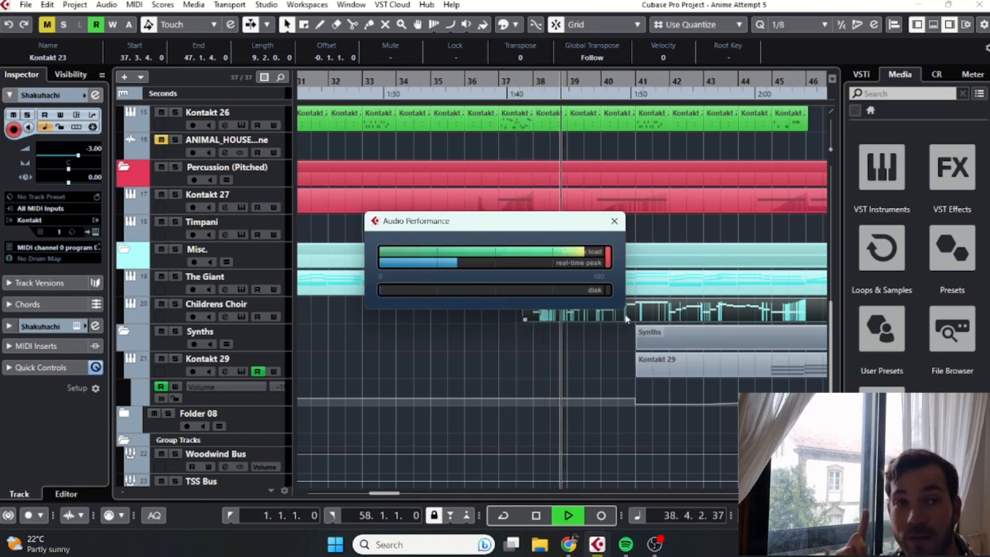